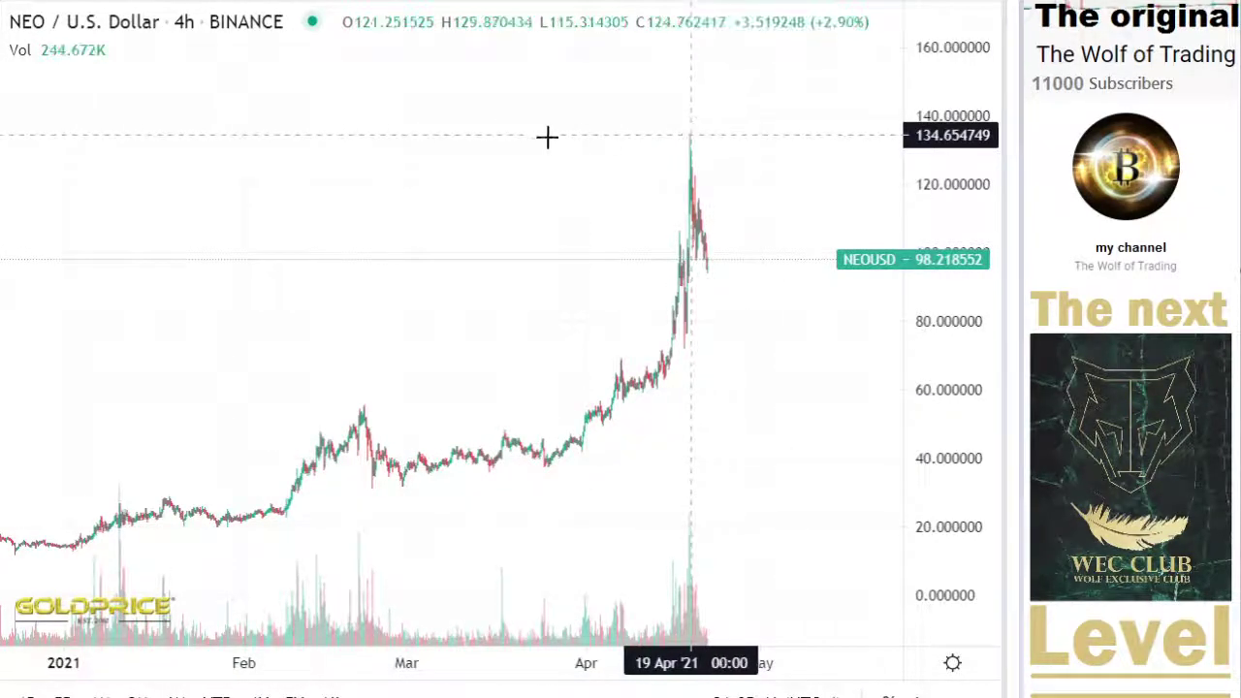
Set the NEO/U.S. Dollar chart to the 1-day interval and view the longer price history
click(184, 22)
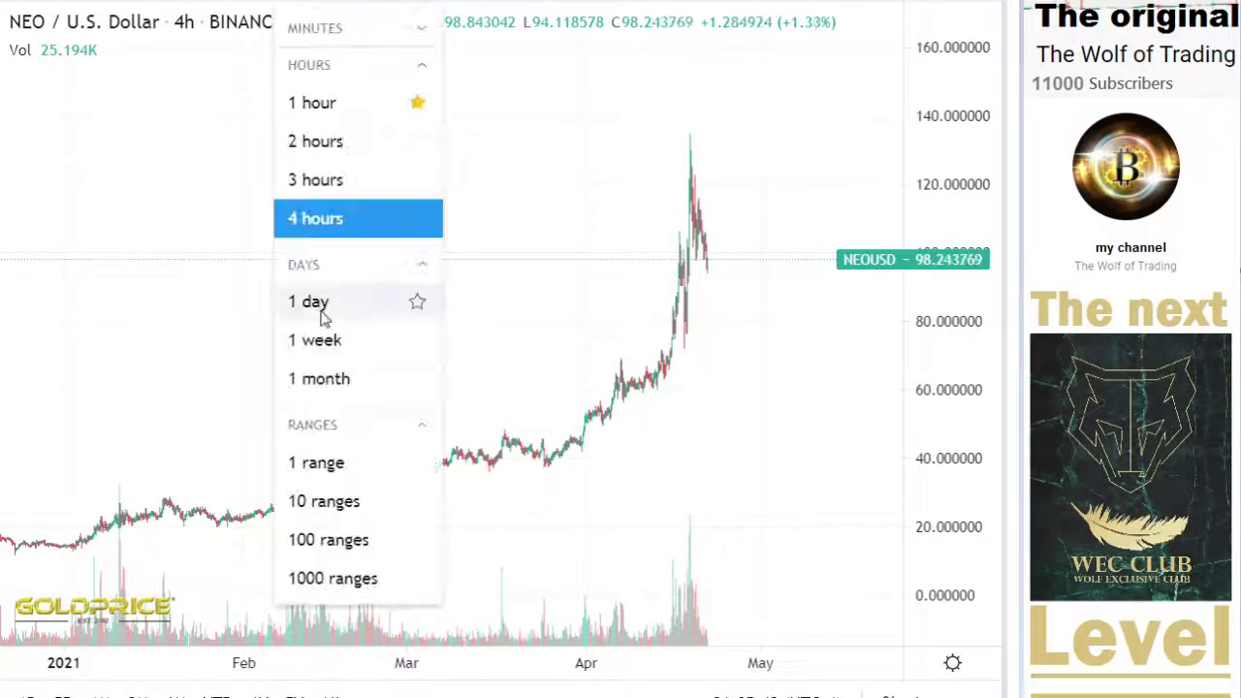
click(324, 304)
drag(459, 388, 609, 291)
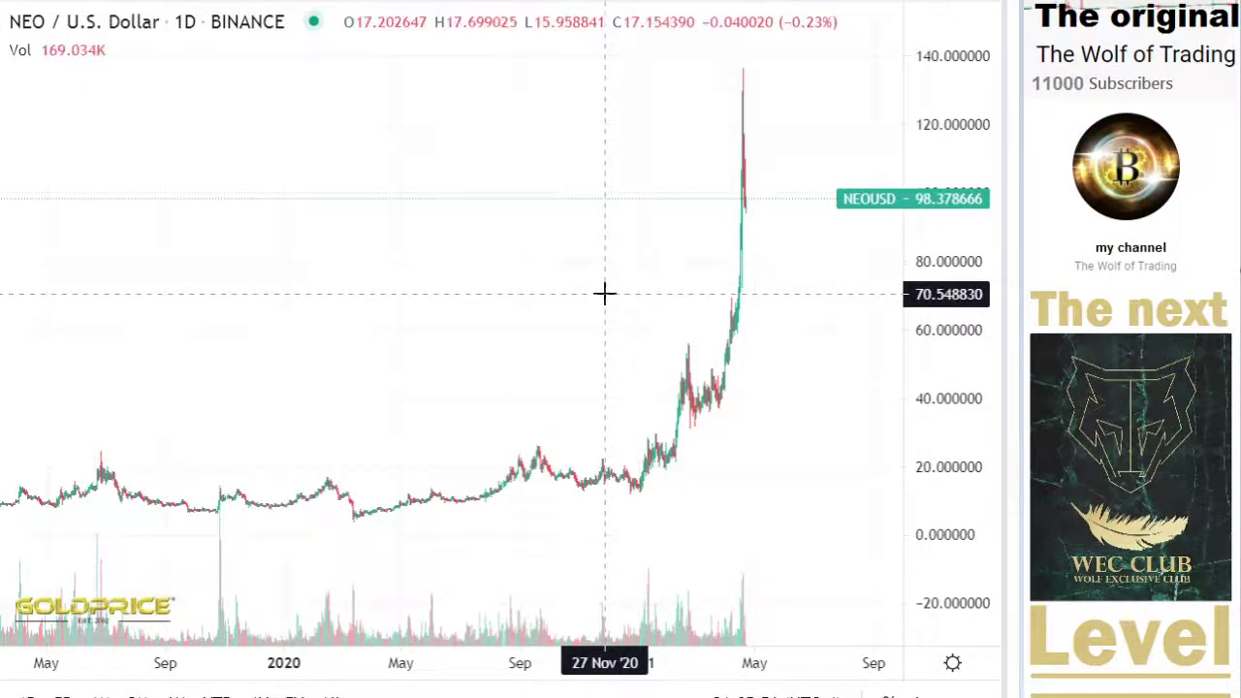
Set the NEO/U.S. Dollar chart to the 1-week interval and rescale it to fit the full price history since 2017
click(184, 22)
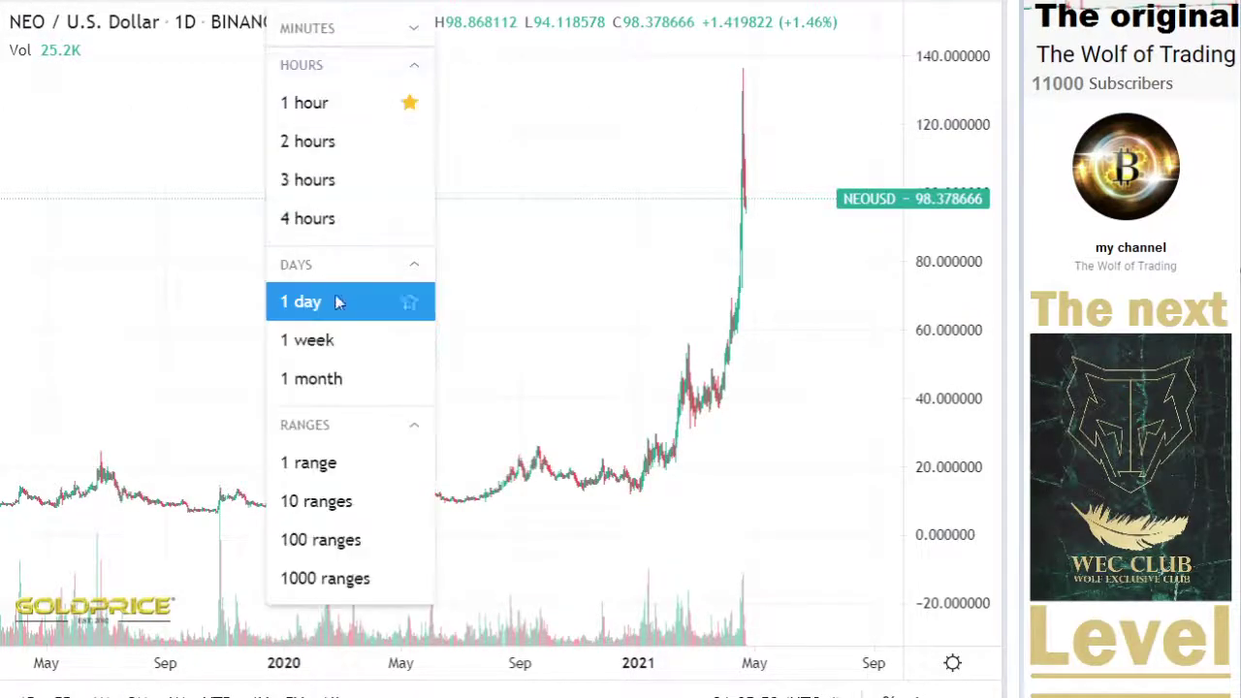
click(339, 338)
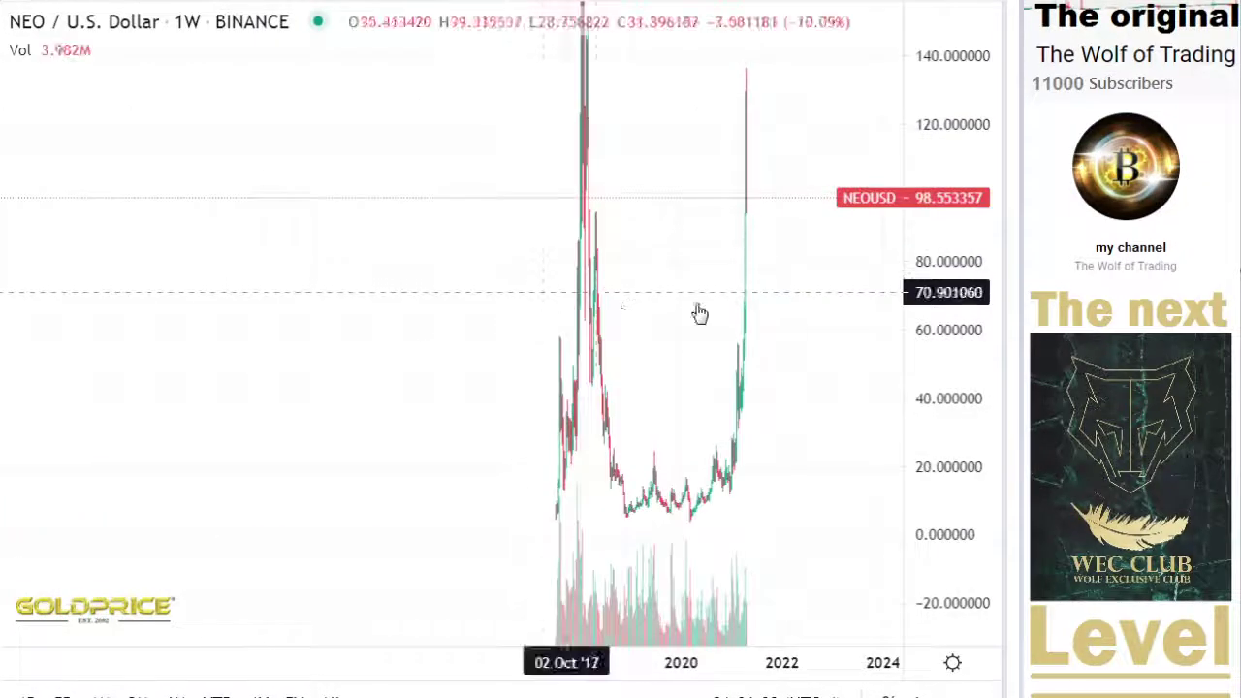
drag(954, 151, 939, 548)
scroll(659, 351, up, 4)
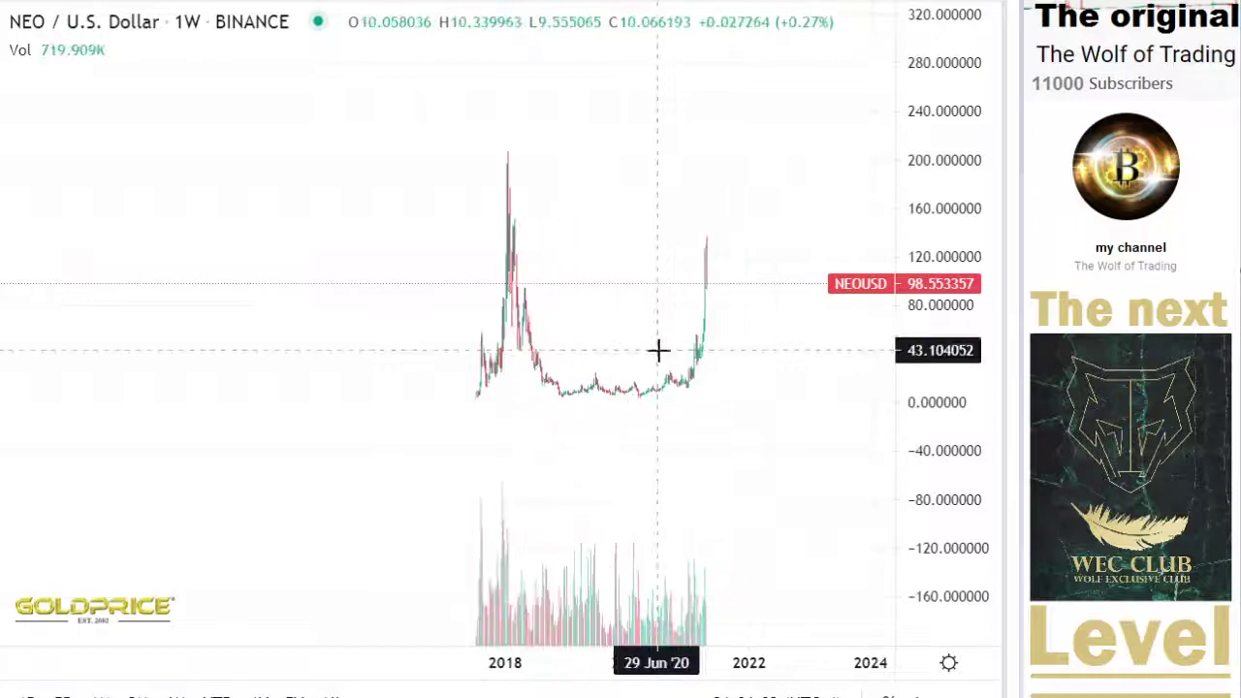
scroll(644, 347, up, 2)
drag(439, 346, 508, 422)
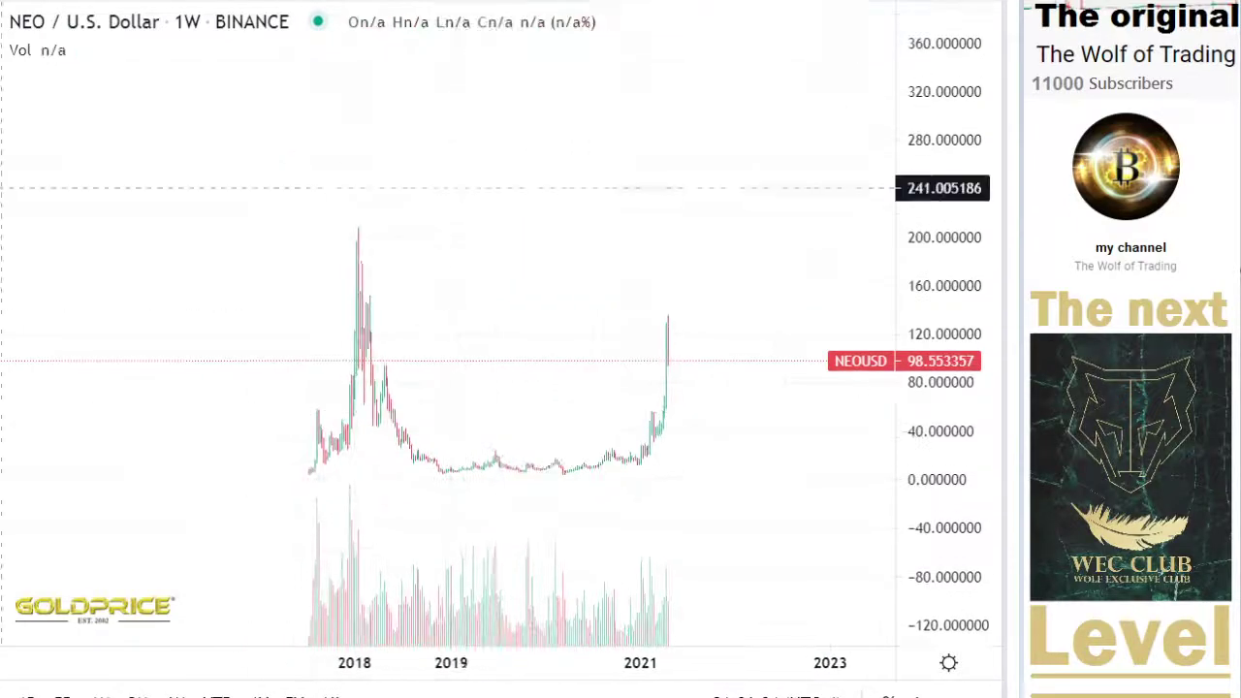
Draw a nearly horizontal trend line from about 94.8 on 11 Sep '17 to about 92.8 on 7 Nov '22
click(2, 25)
click(60, 25)
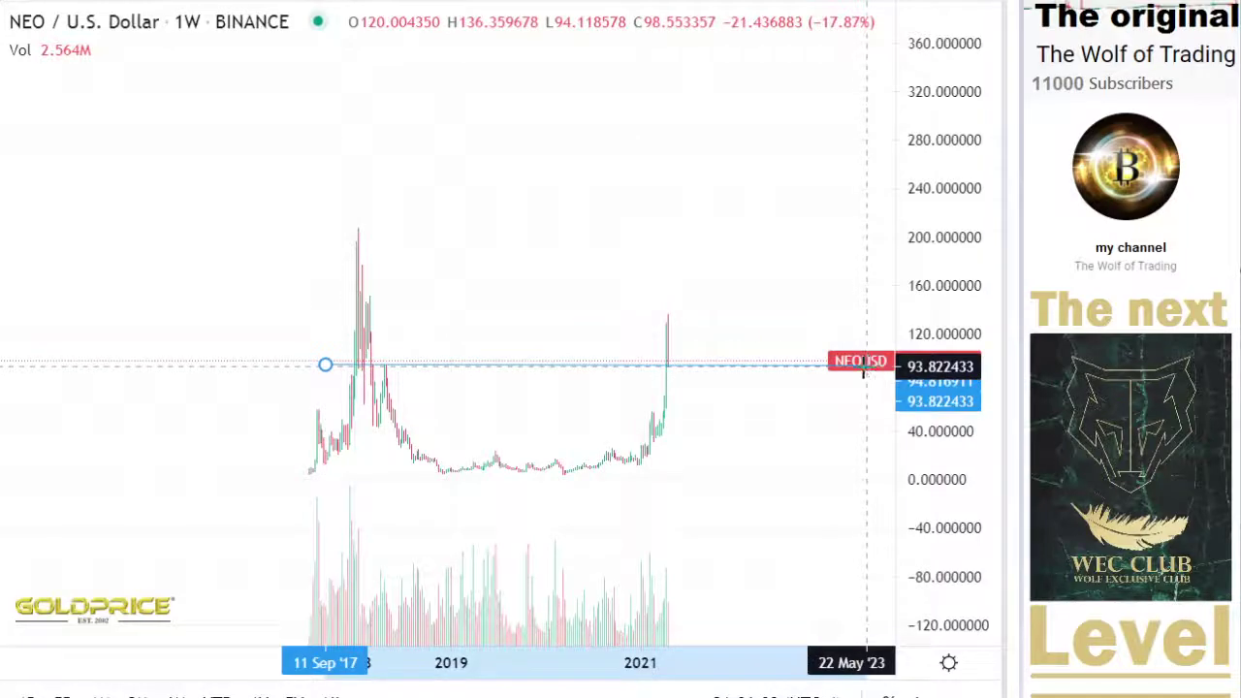
click(816, 365)
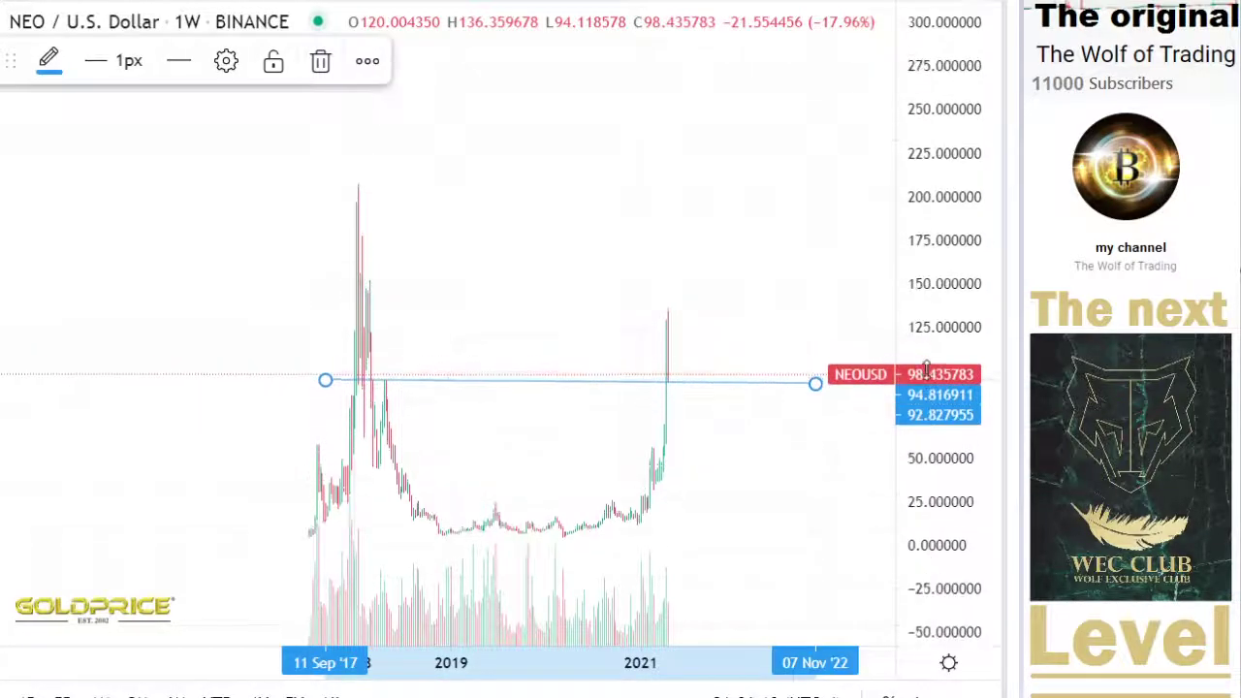
scroll(810, 408, up, 1)
scroll(770, 407, up, 1)
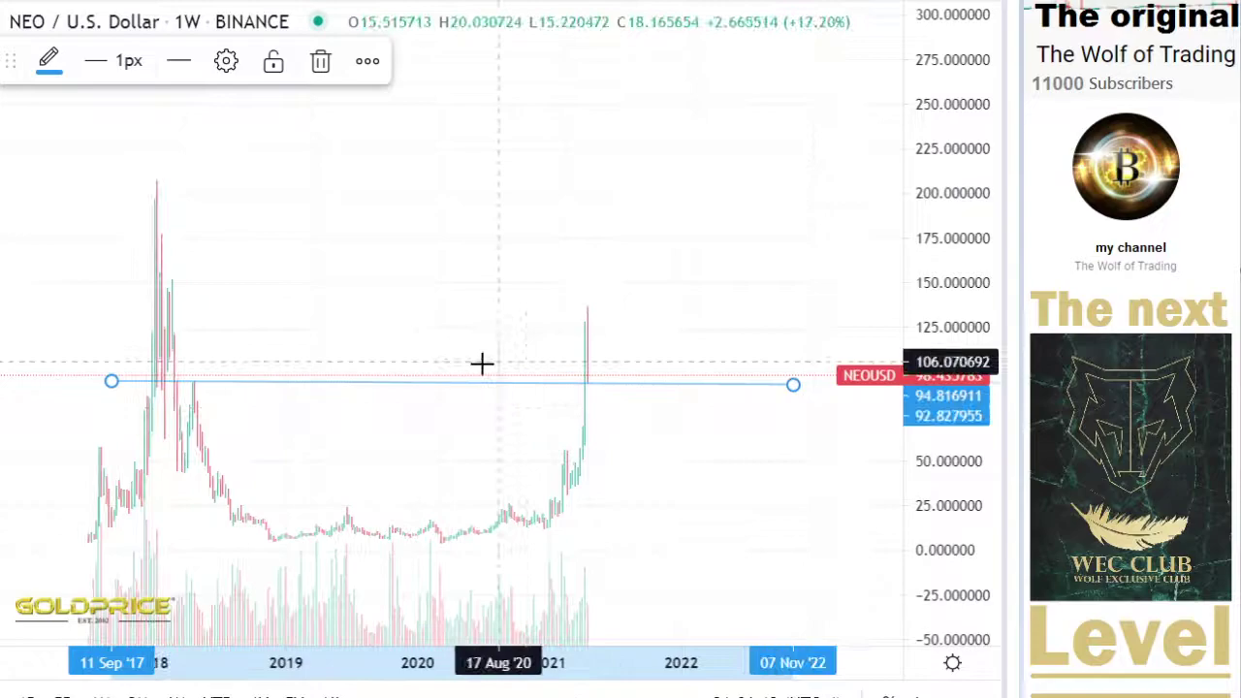
Draw a short rising trend line from the current candle at about 93.9 up to about 105.4 at 24 May '21
click(2, 35)
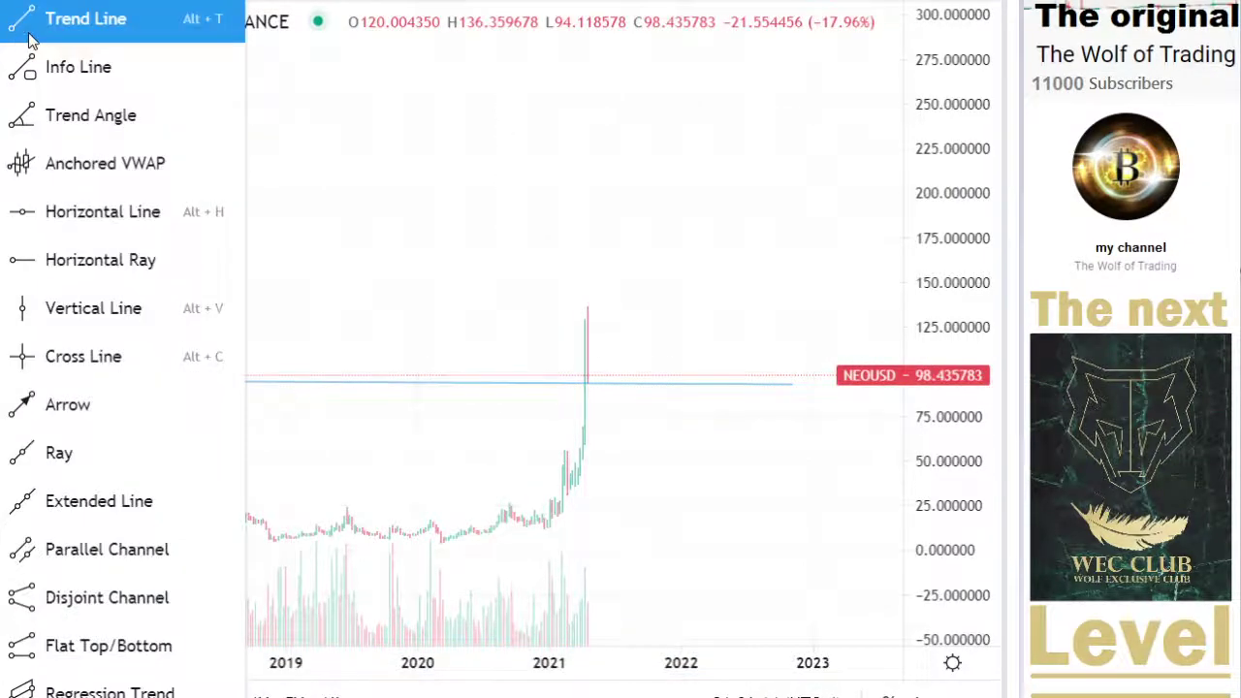
click(29, 37)
click(588, 383)
click(599, 363)
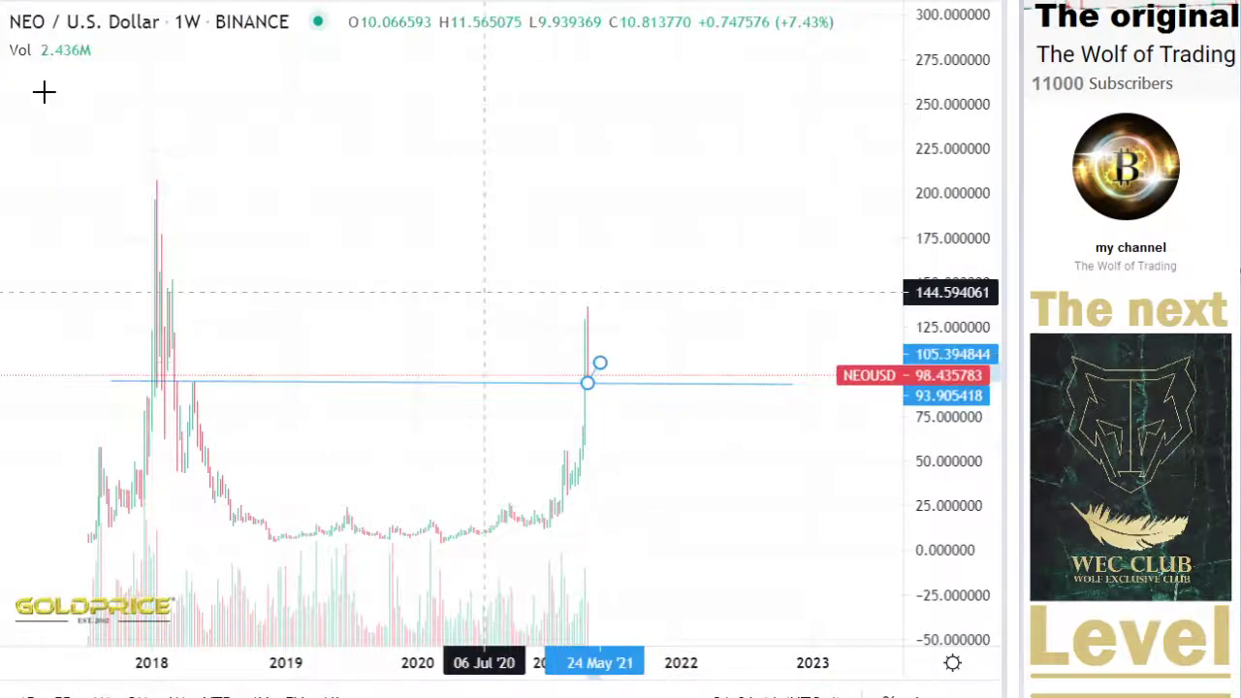
Add a short falling trend line after the rising one, from about 107.4 down to about 95.3 at the support line
click(22, 37)
click(39, 24)
click(605, 359)
click(635, 381)
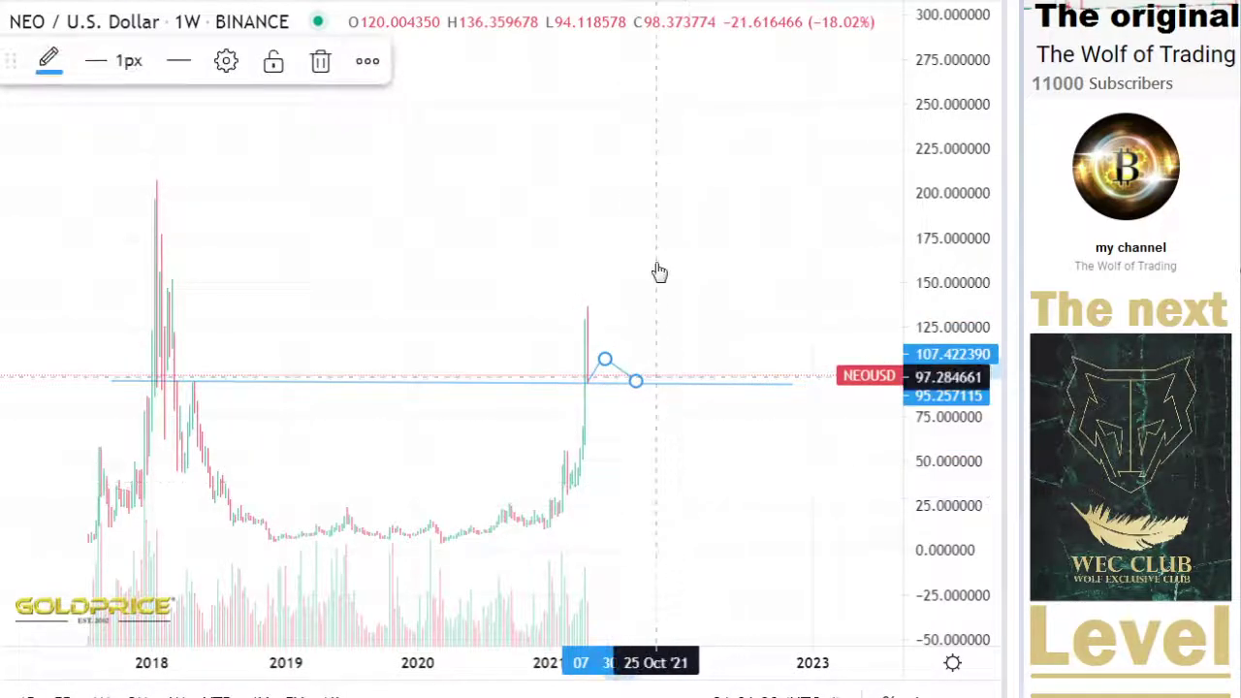
click(657, 264)
Draw a nearly horizontal trend line at the 2018 high, from about 208.1 on 21 Aug '17 to about 210.2 on 22 Aug '22
click(4, 21)
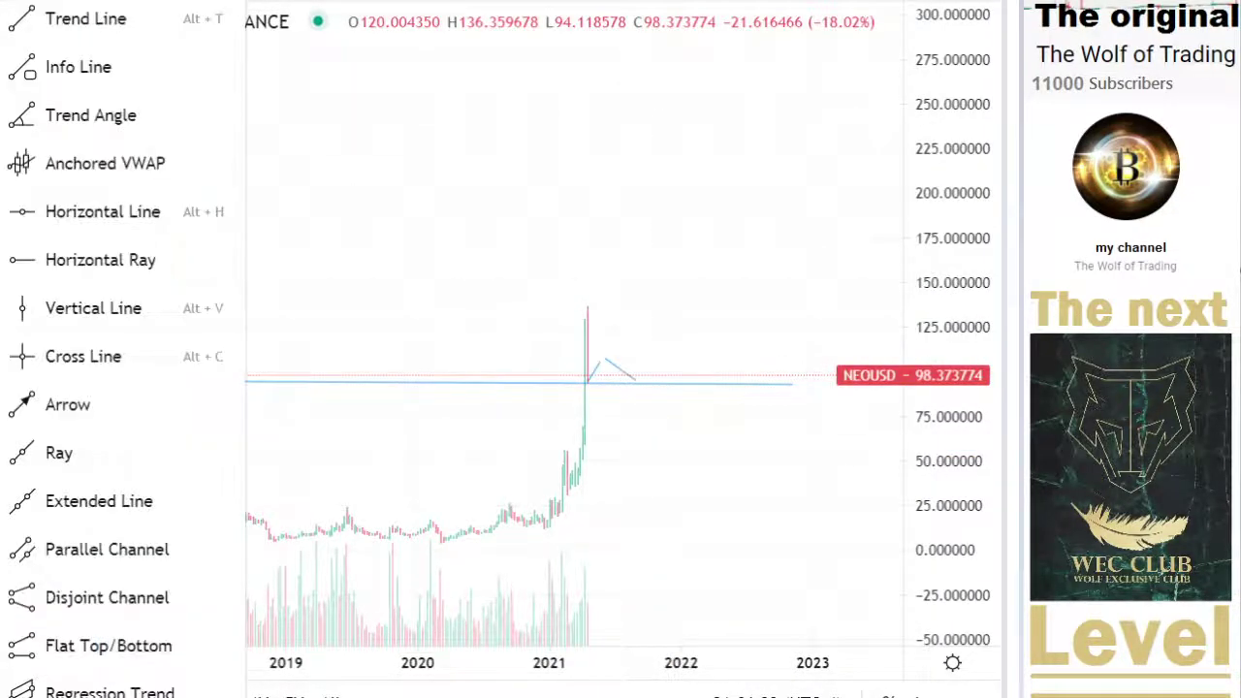
click(163, 27)
click(104, 179)
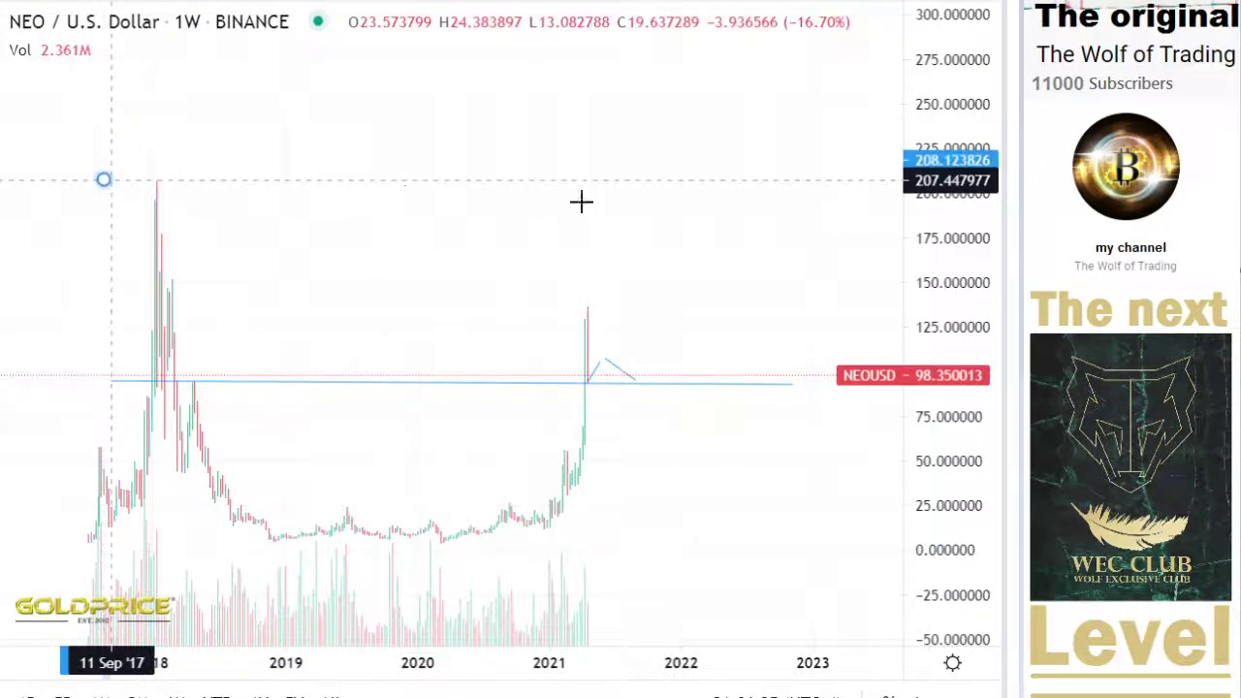
click(765, 175)
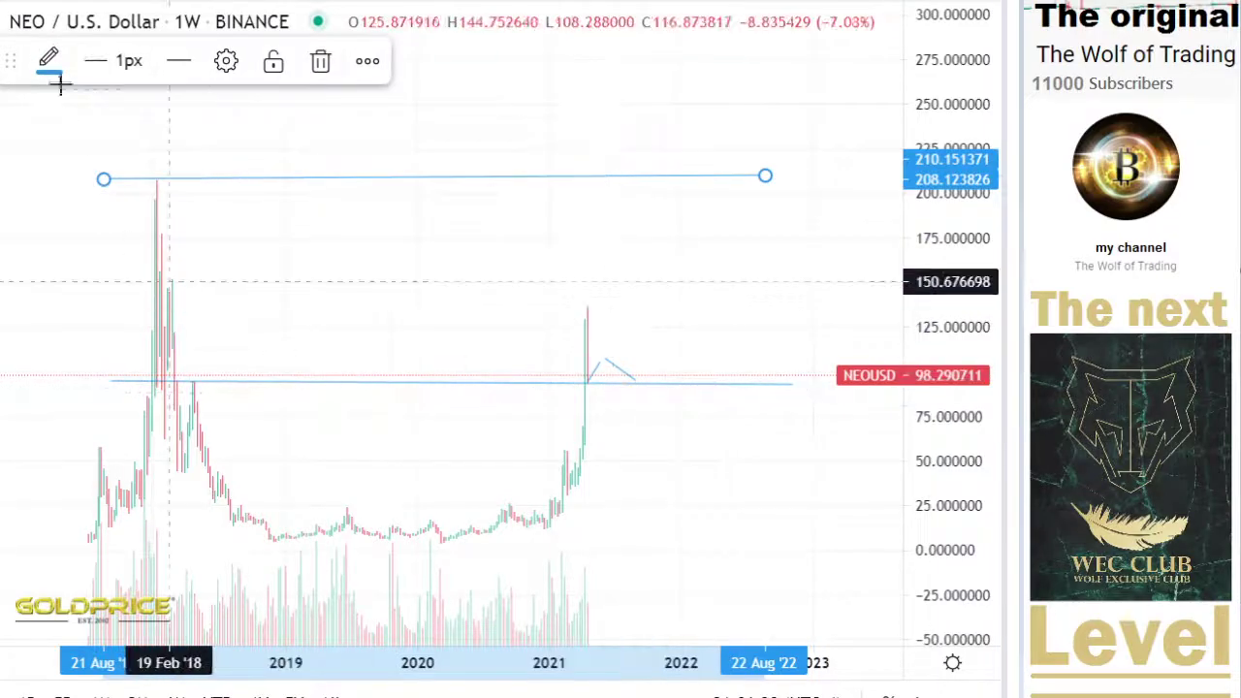
Set the NEO/U.S. Dollar chart to the 30-minute interval and examine the April price movement between the two horizontal lines
click(180, 1)
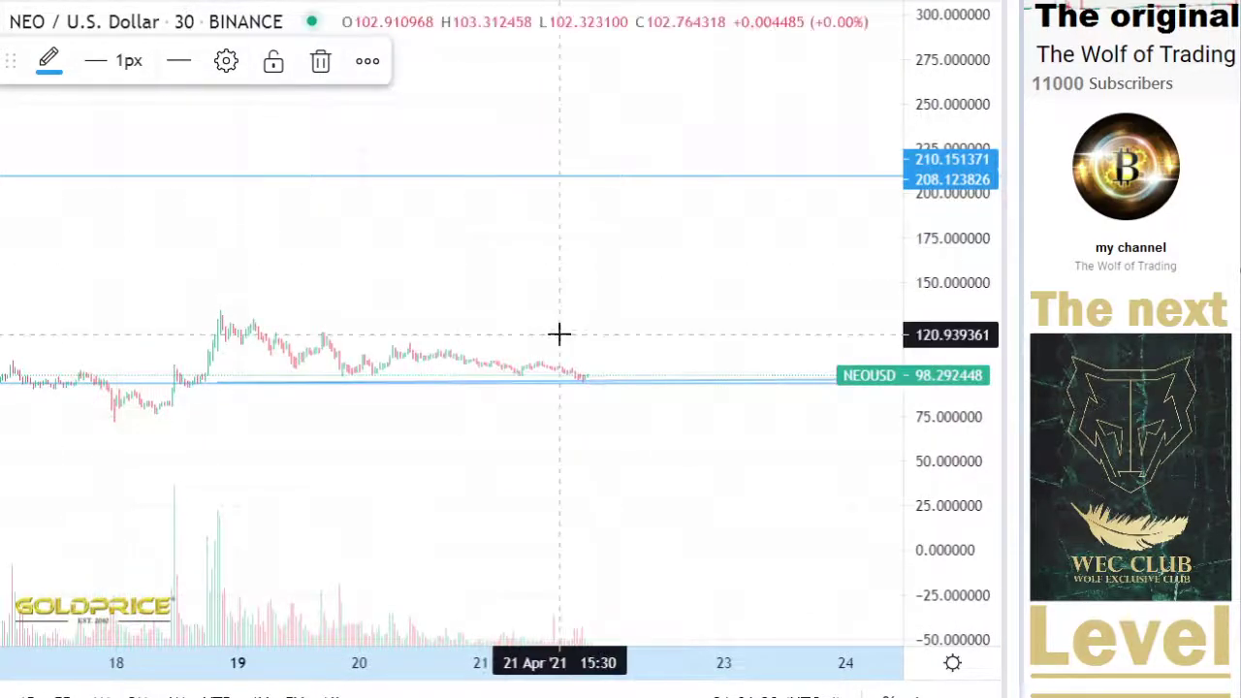
scroll(557, 331, down, 2)
scroll(555, 329, down, 8)
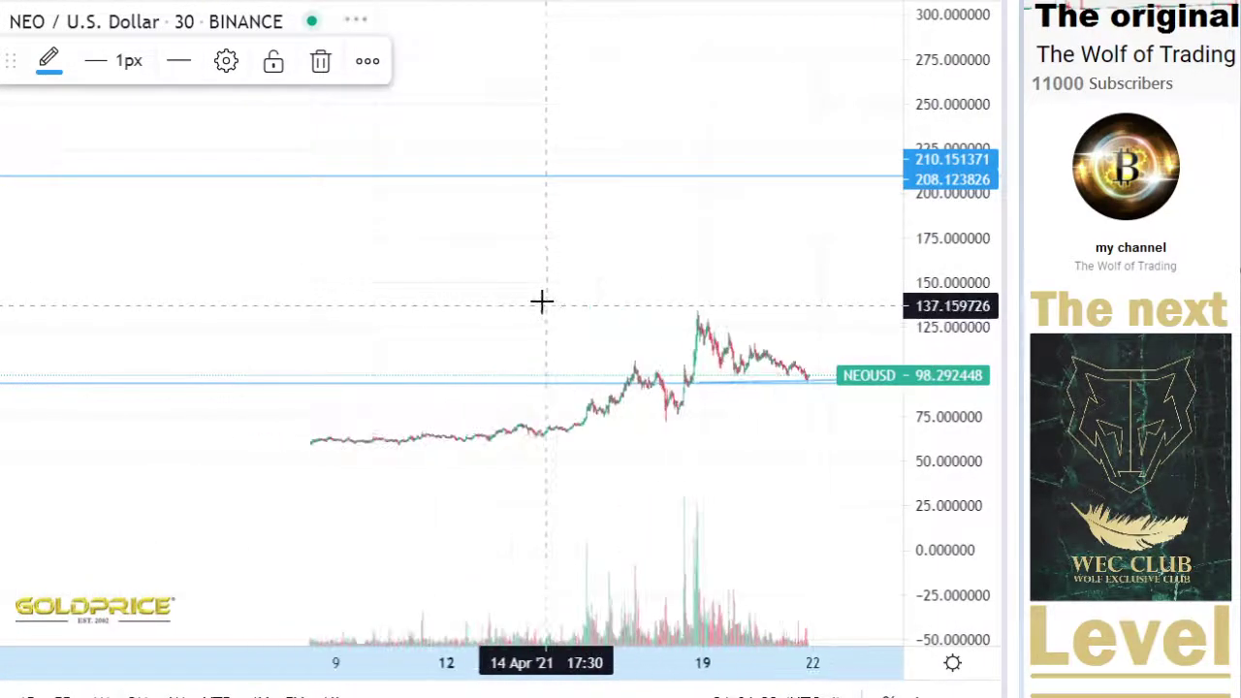
scroll(556, 329, down, 2)
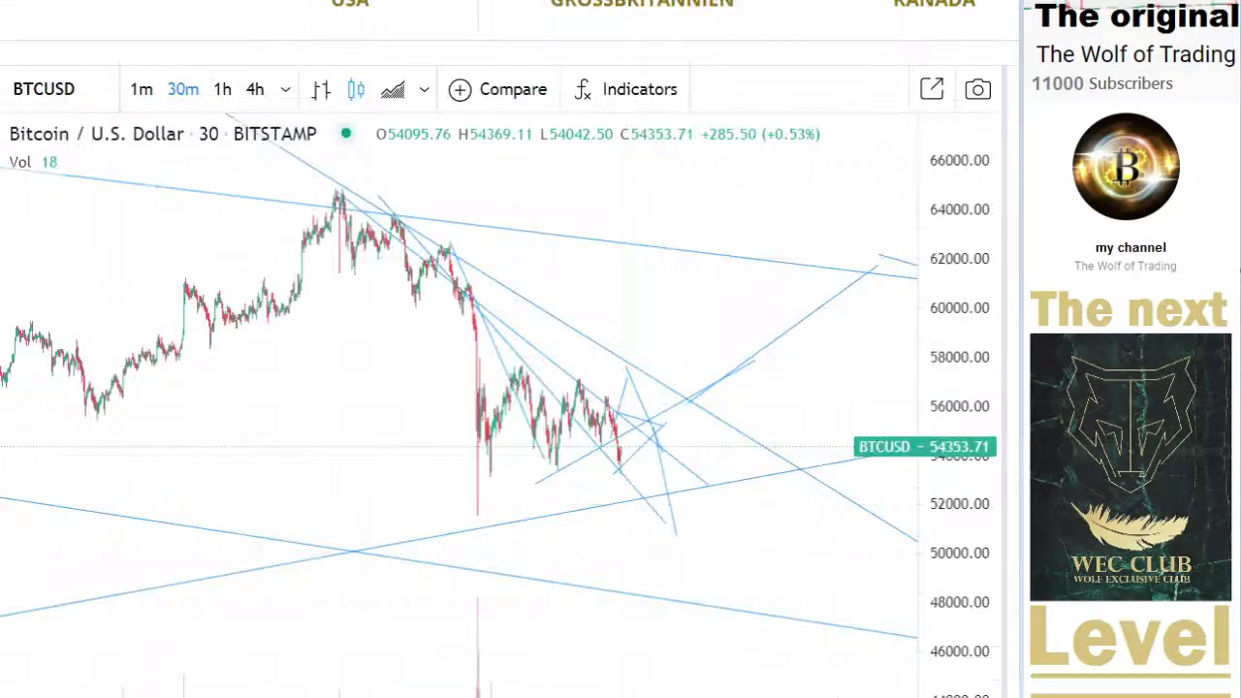
Set the BTCUSD chart to the 4-hour interval and rescale it to examine the whole projected path up to the upper channel line
click(255, 90)
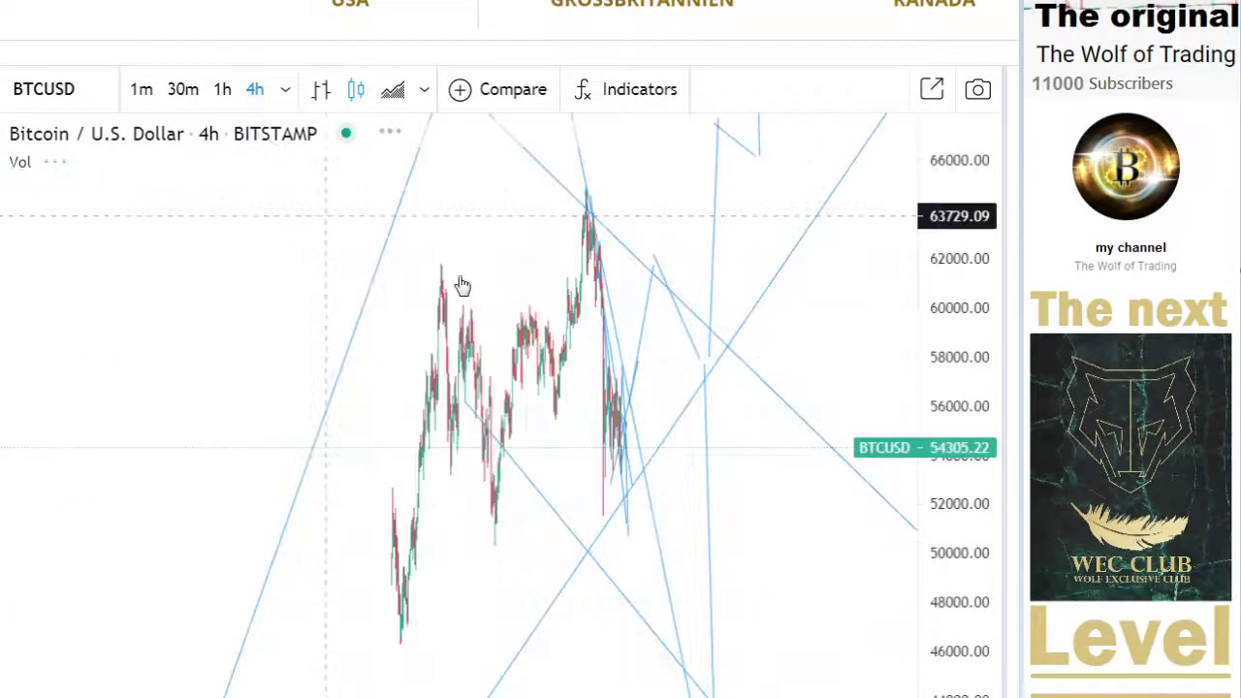
drag(938, 201, 915, 621)
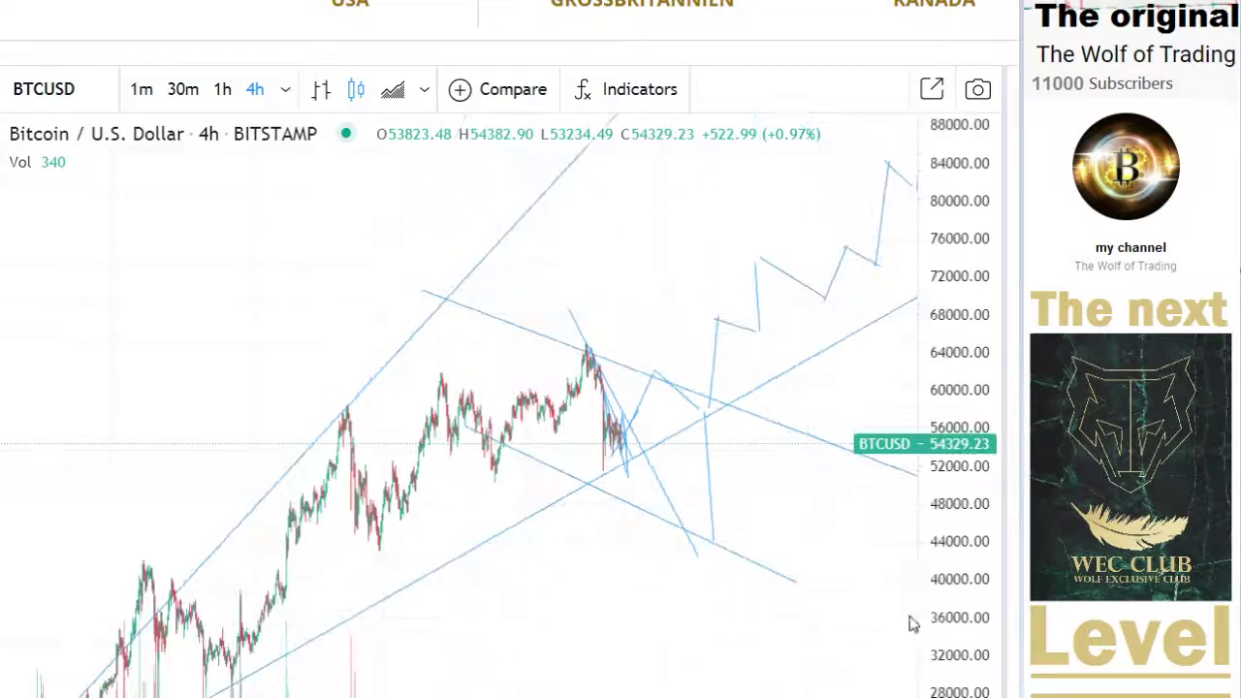
scroll(514, 305, down, 1)
scroll(510, 350, down, 1)
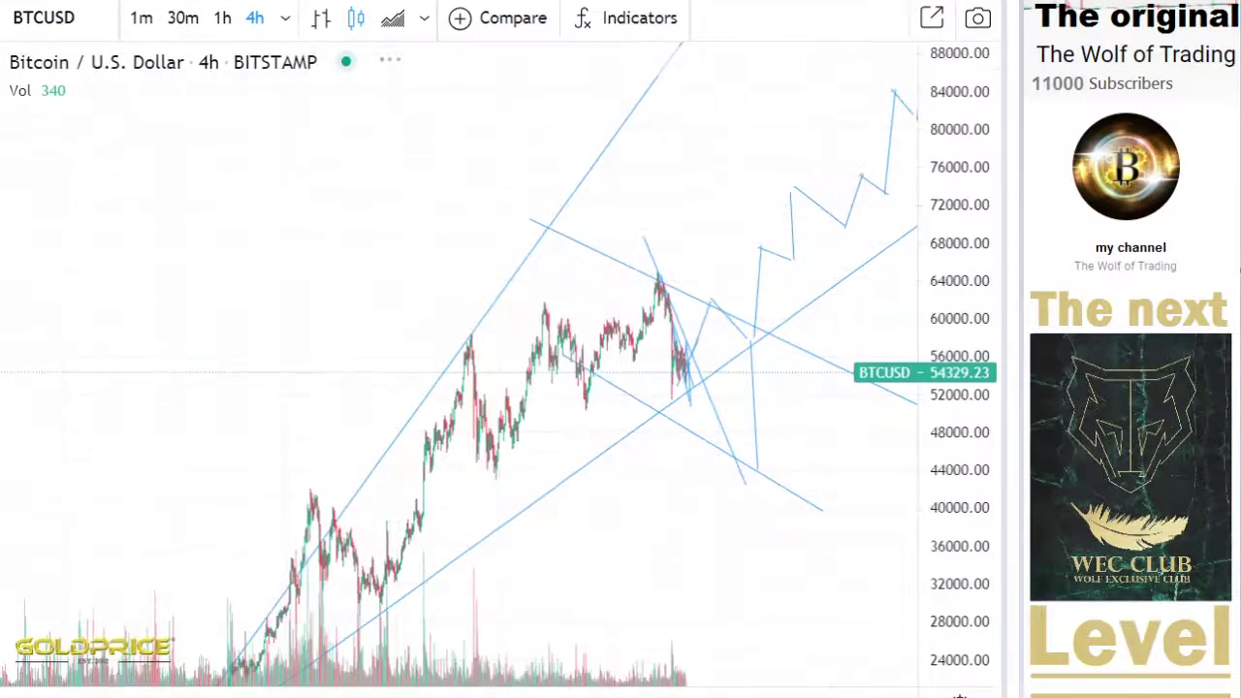
scroll(504, 349, down, 2)
scroll(504, 350, up, 1)
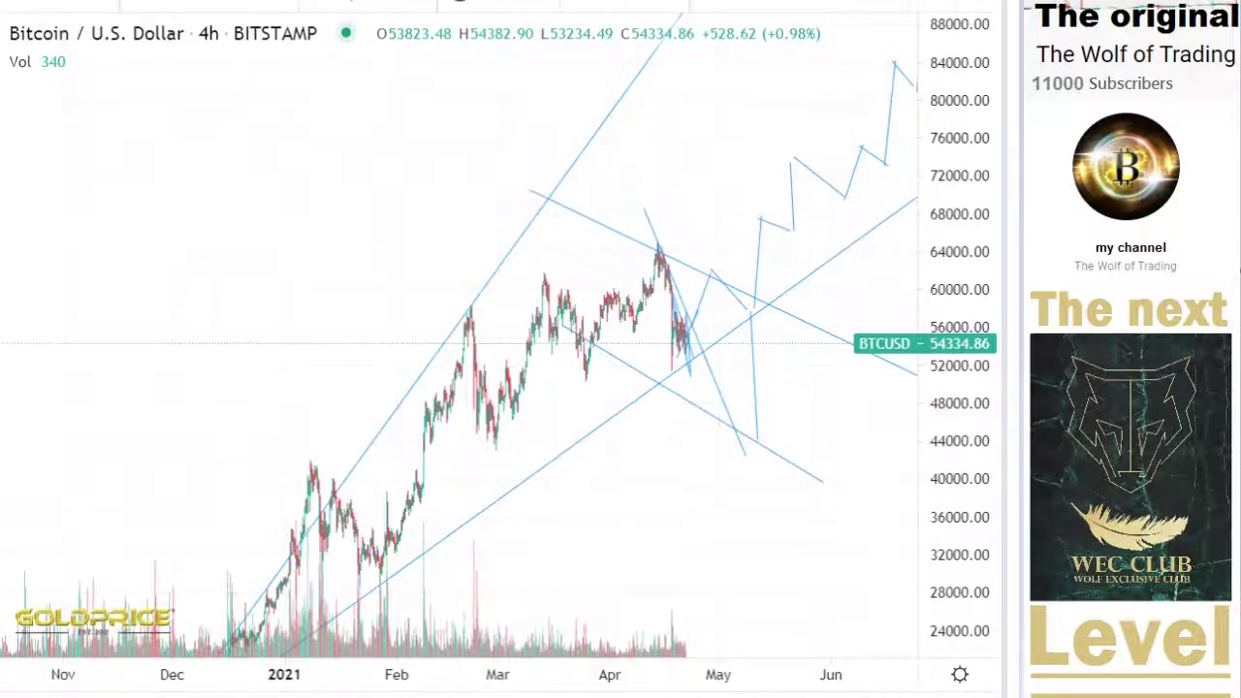
drag(366, 194, 198, 192)
drag(945, 130, 948, 510)
drag(837, 294, 859, 357)
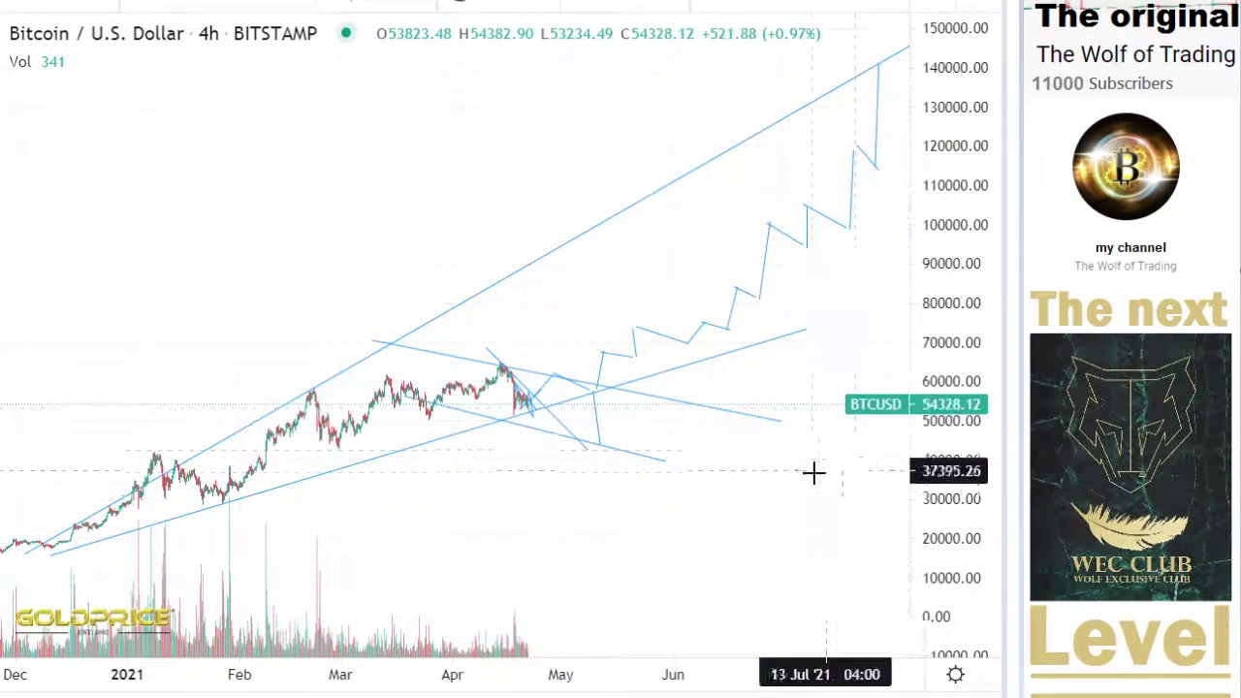
drag(955, 524, 960, 473)
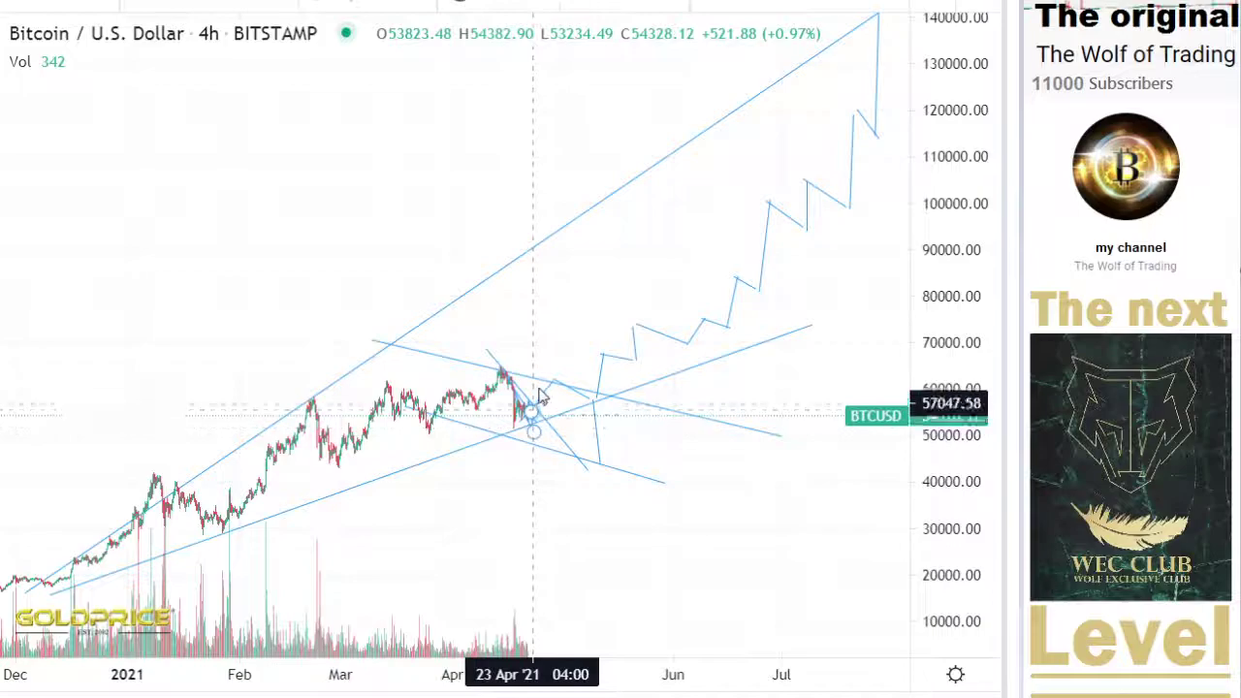
Reposition the lower end of the BTCUSD projection segment starting at about 104572 to meet the end of the preceding falling segment
click(594, 399)
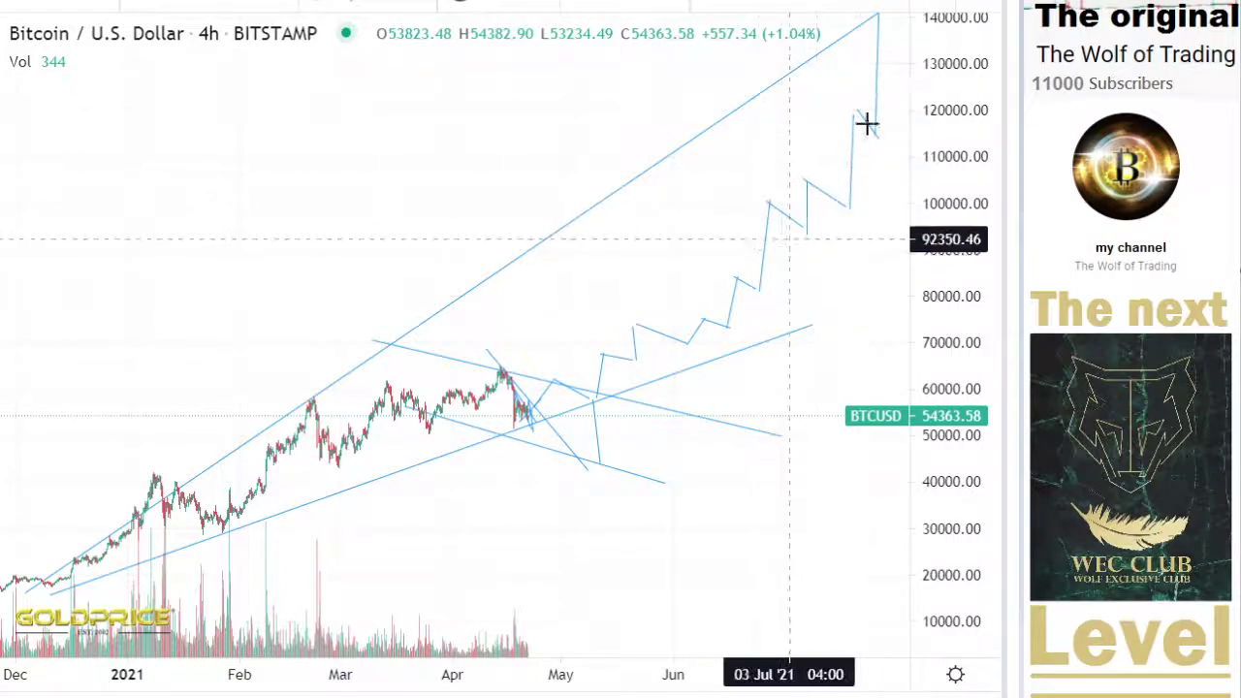
drag(804, 231, 821, 248)
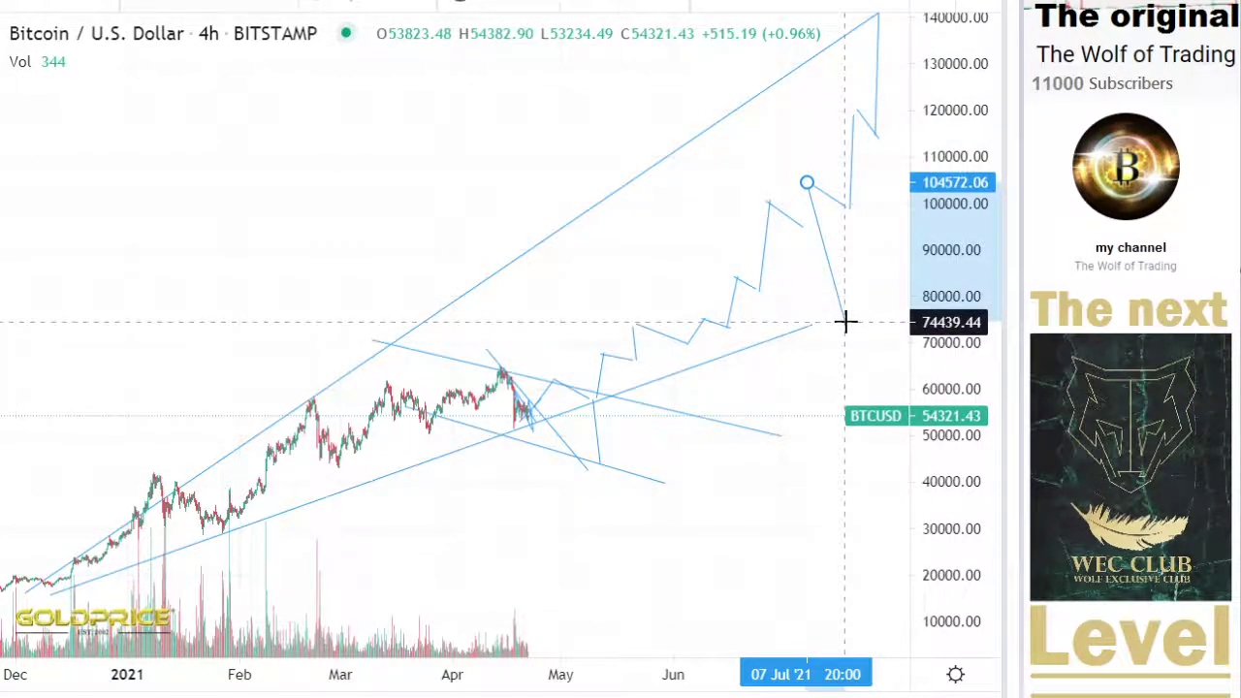
double_click(805, 228)
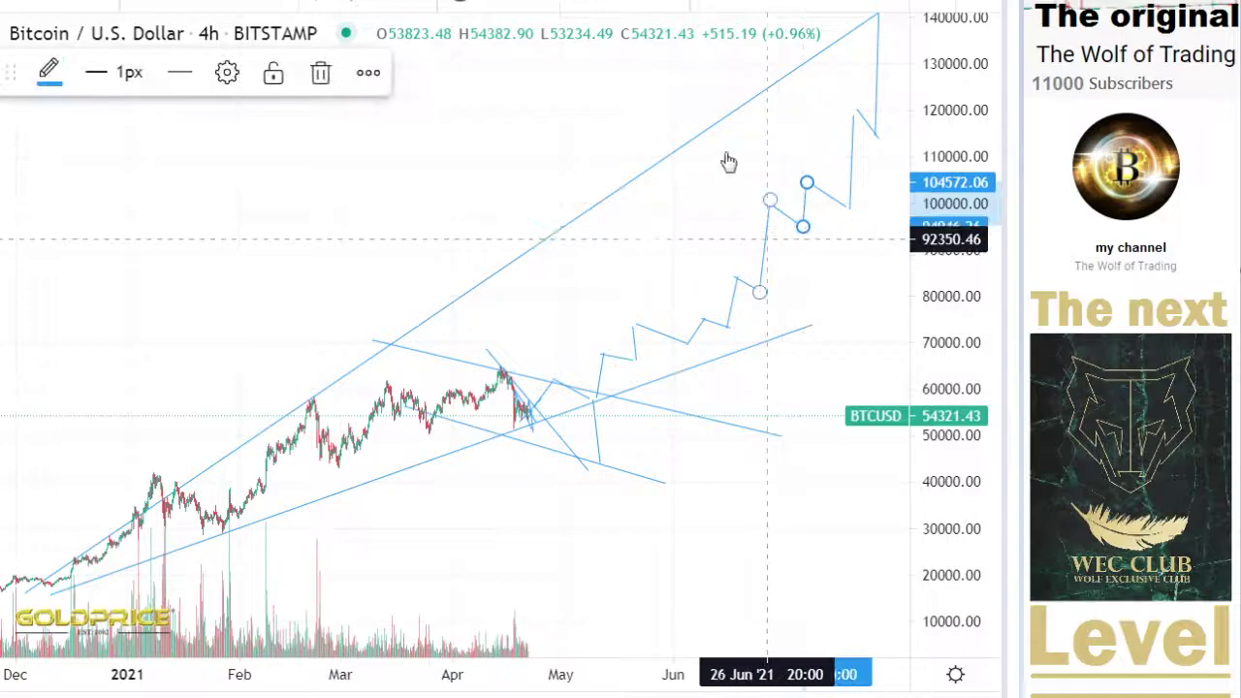
click(785, 107)
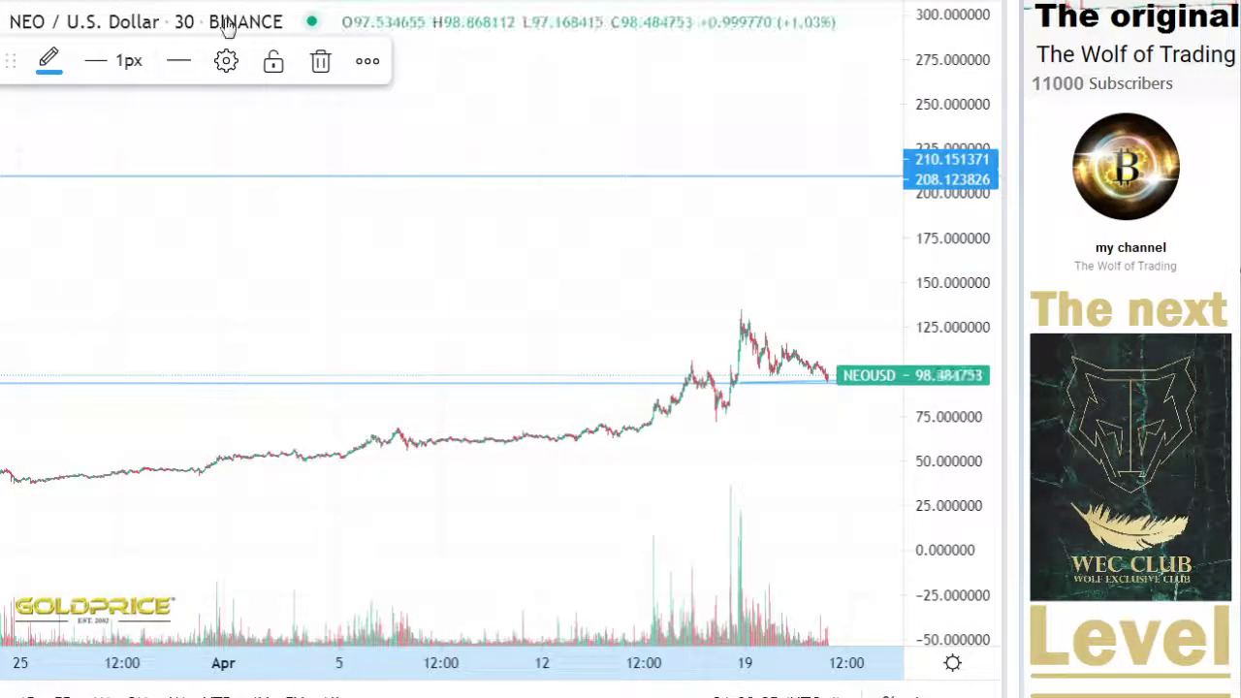
Set the NEO/U.S. Dollar chart to the 4-hour interval and deselect the upper trend line
click(241, 2)
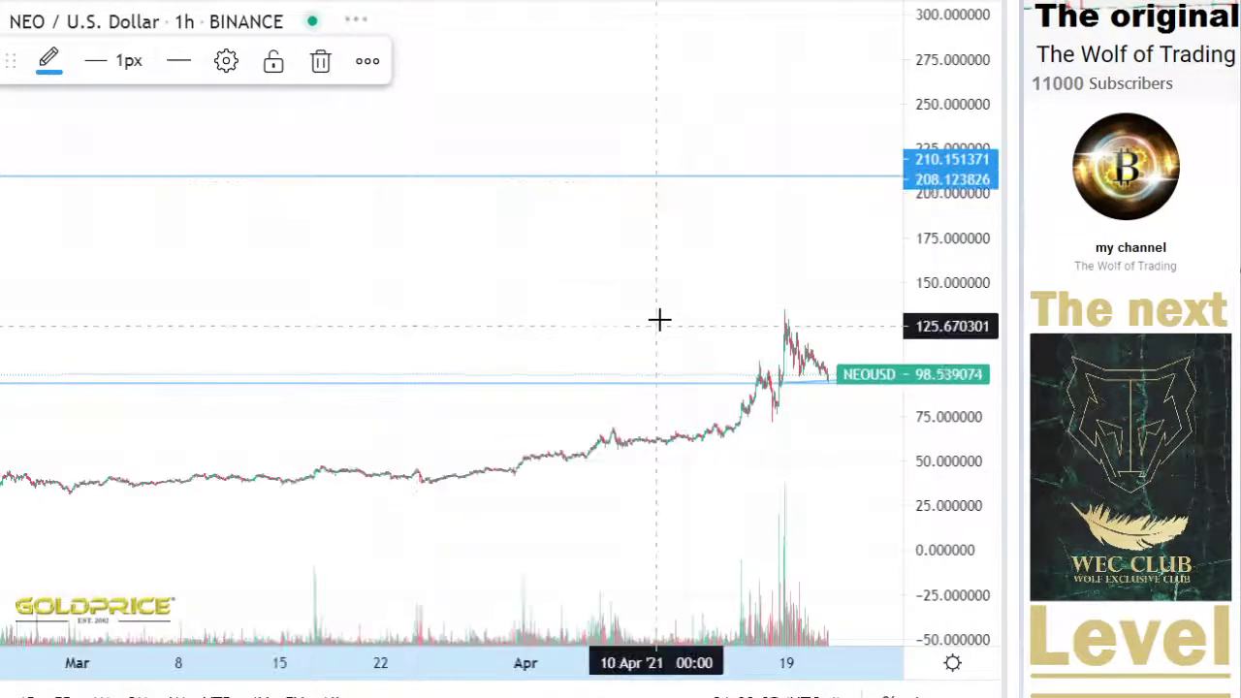
click(283, 1)
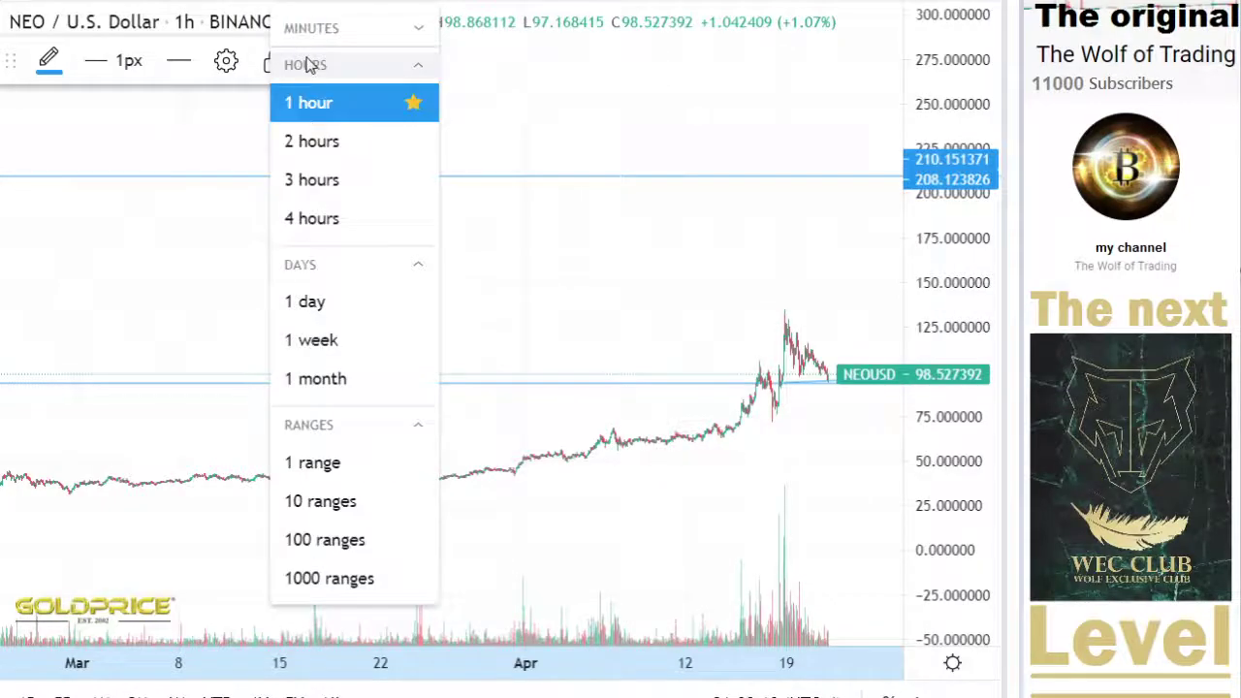
click(312, 220)
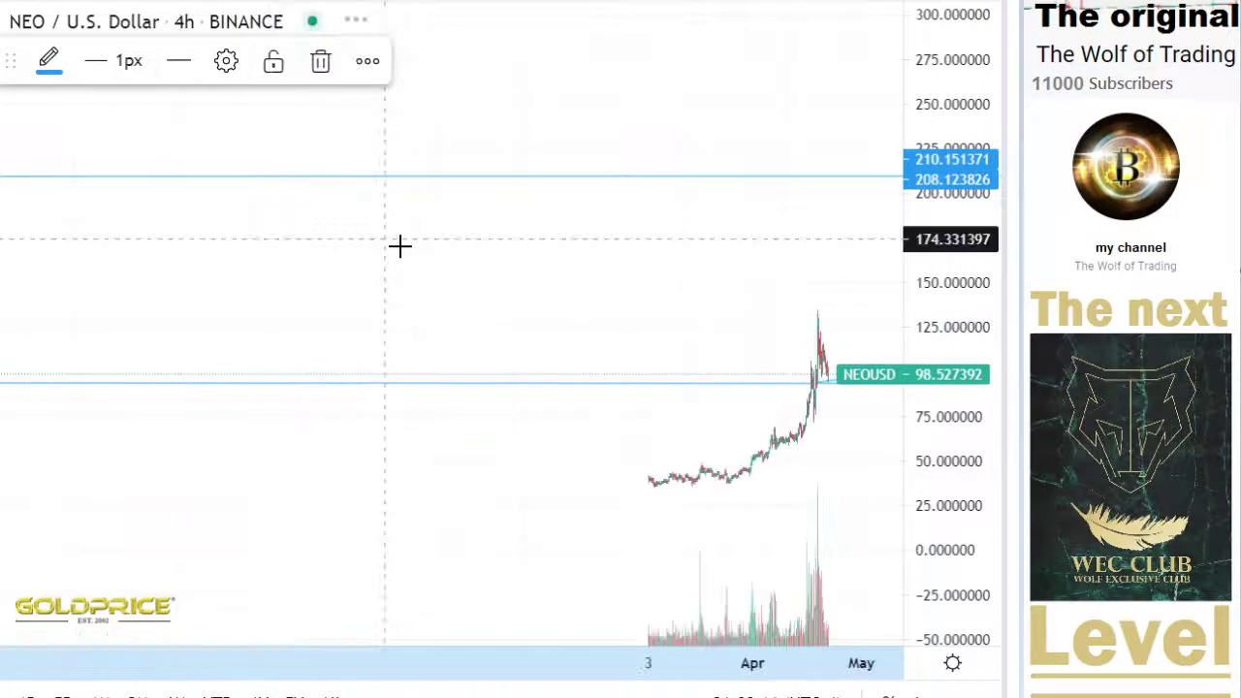
click(614, 339)
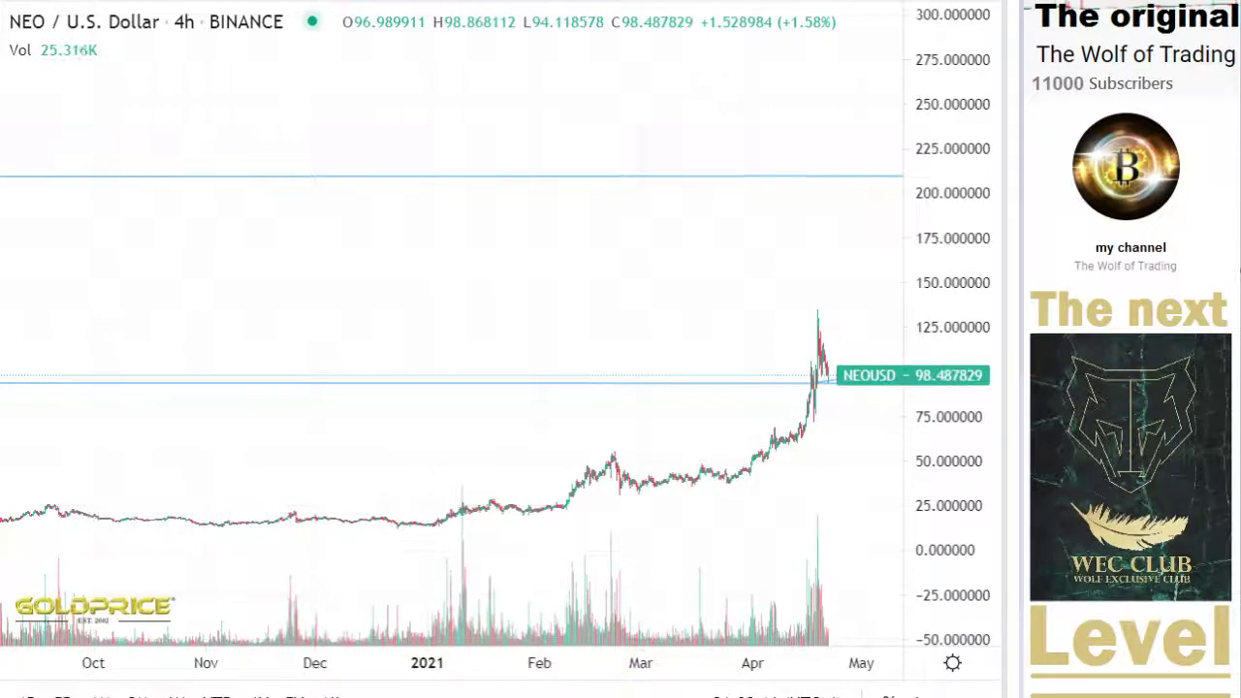
Enlarge the 4-hour NEO/U.S. Dollar chart and examine the price movement since February relative to the lower horizontal line
drag(577, 254, 499, 179)
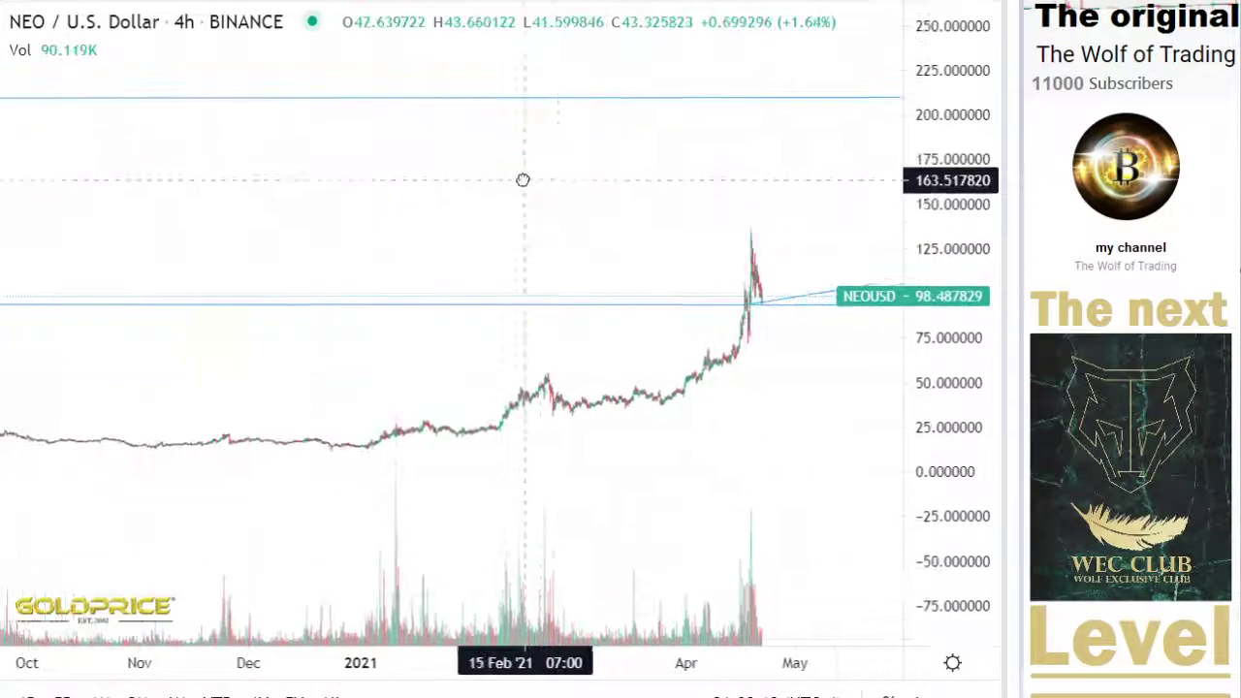
scroll(744, 417, up, 5)
drag(915, 507, 918, 255)
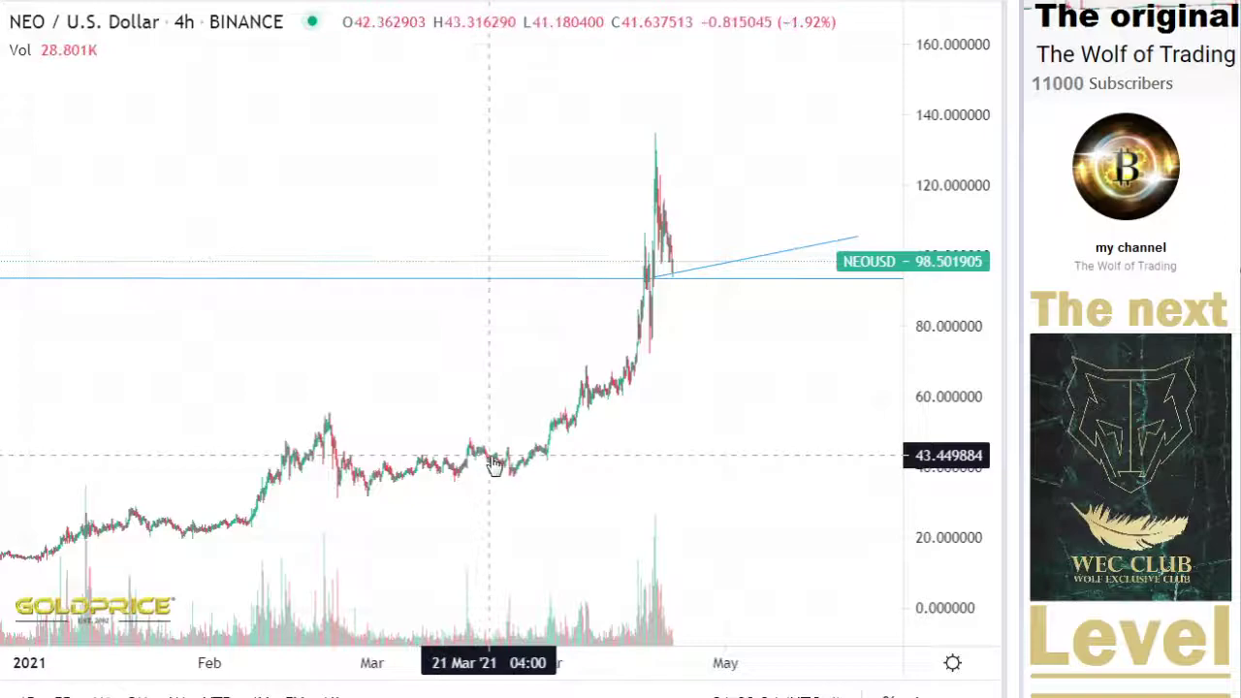
scroll(501, 468, up, 4)
drag(591, 441, 789, 424)
scroll(645, 450, up, 2)
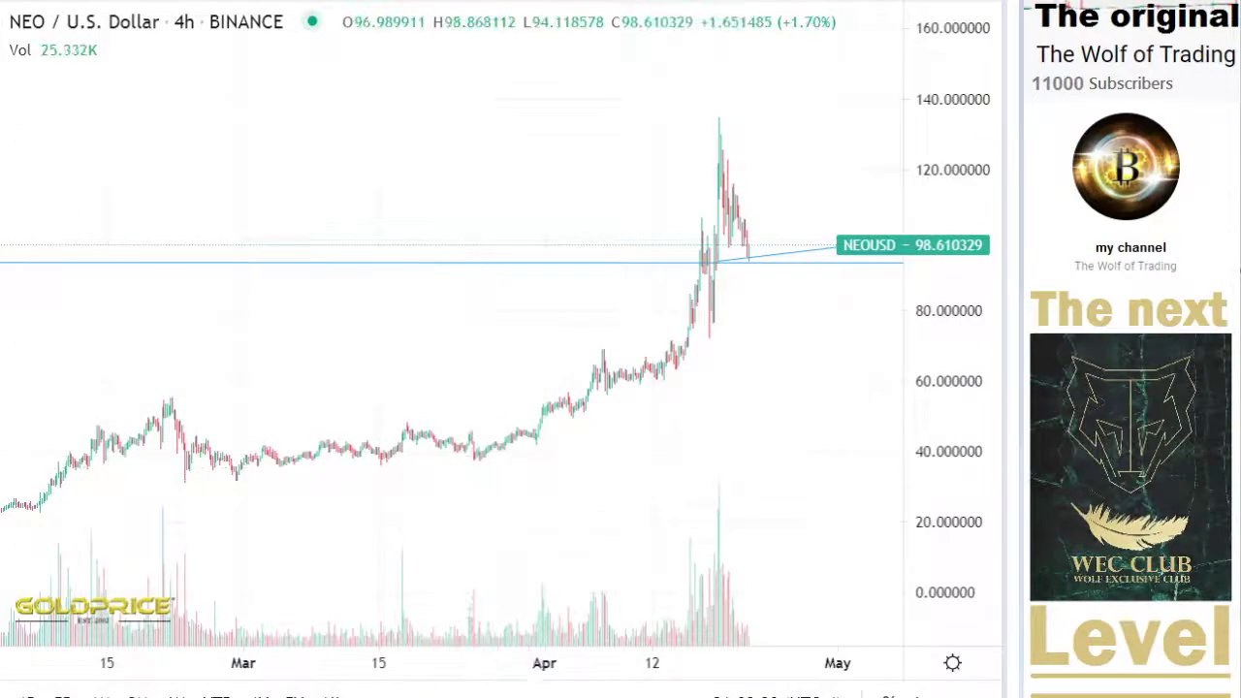
Draw a rising trend line on the 4-hour chart from the latest low at about 93.05 up to about 116.99
click(3, 23)
click(45, 24)
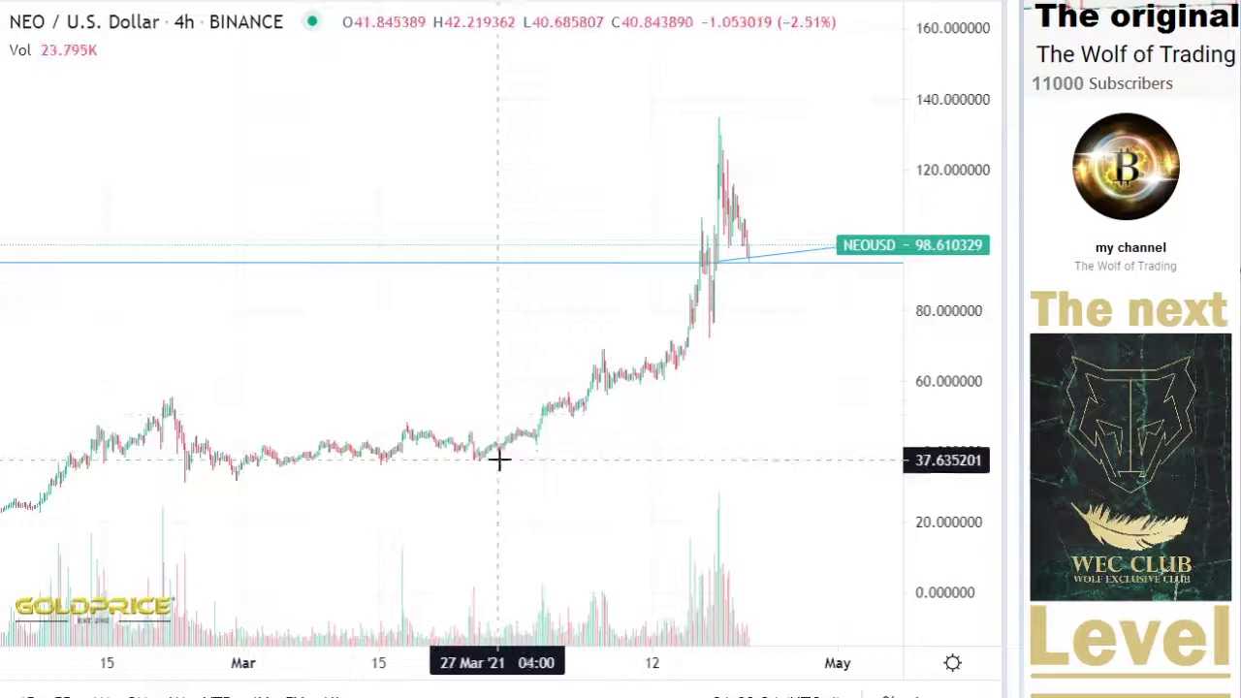
click(754, 261)
click(806, 179)
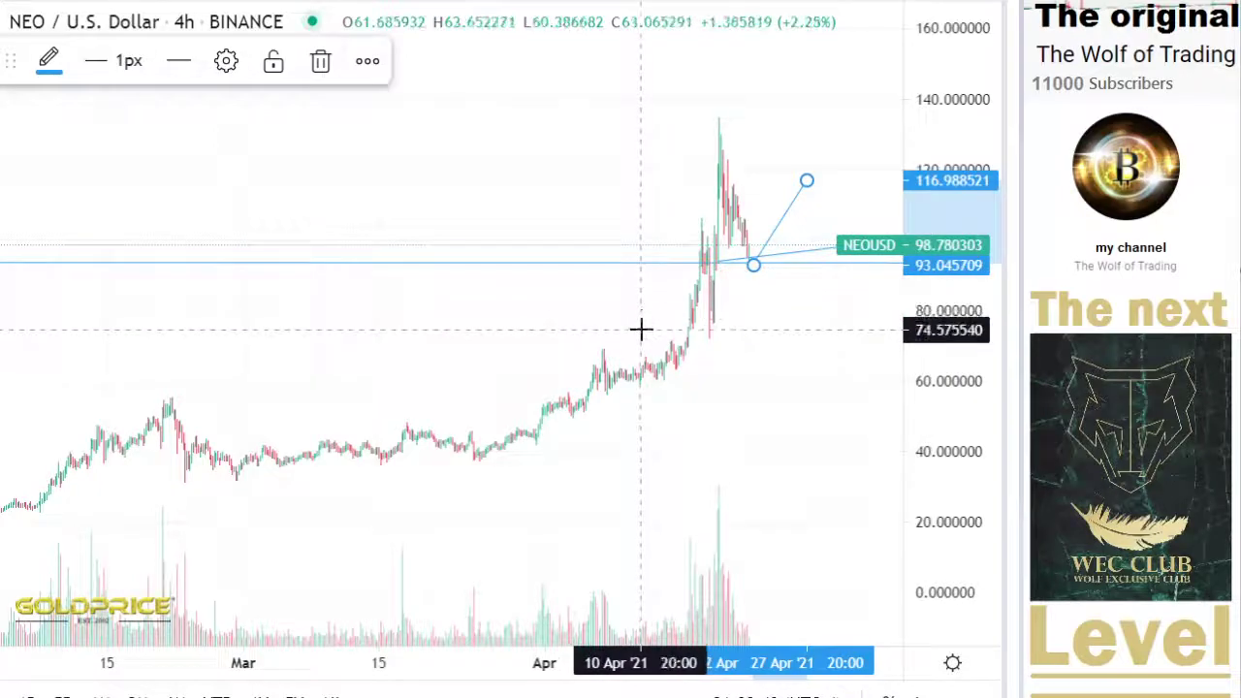
scroll(640, 330, up, 3)
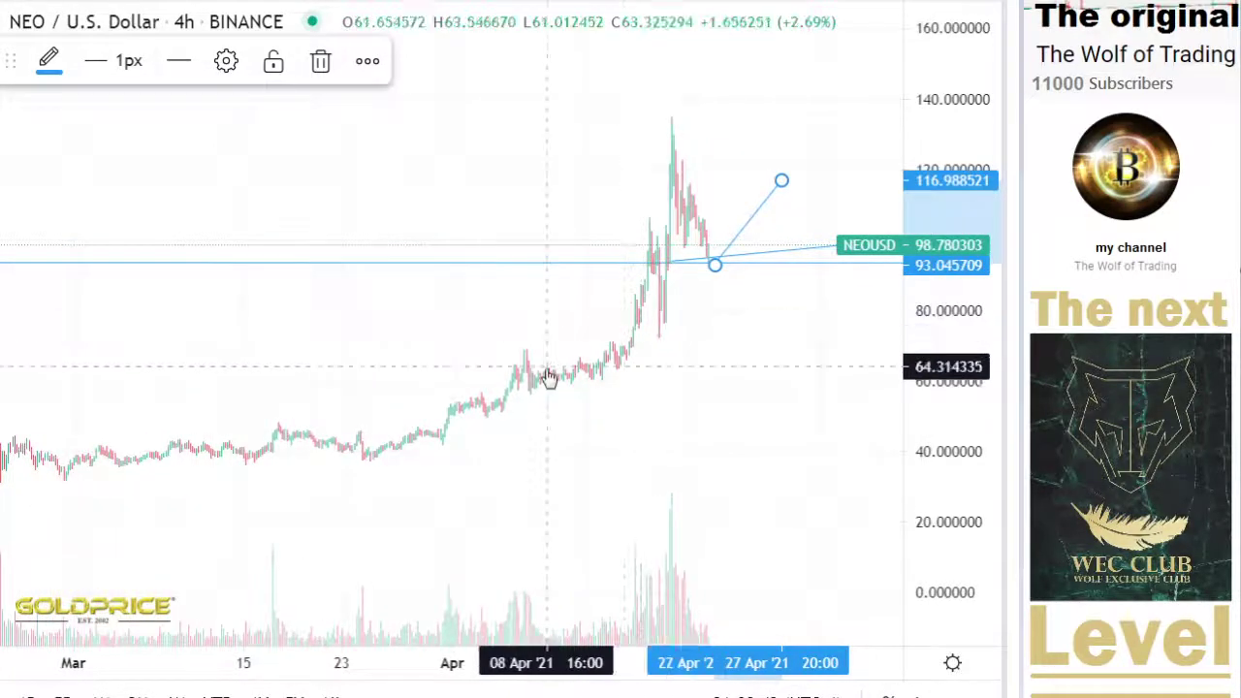
scroll(523, 388, down, 4)
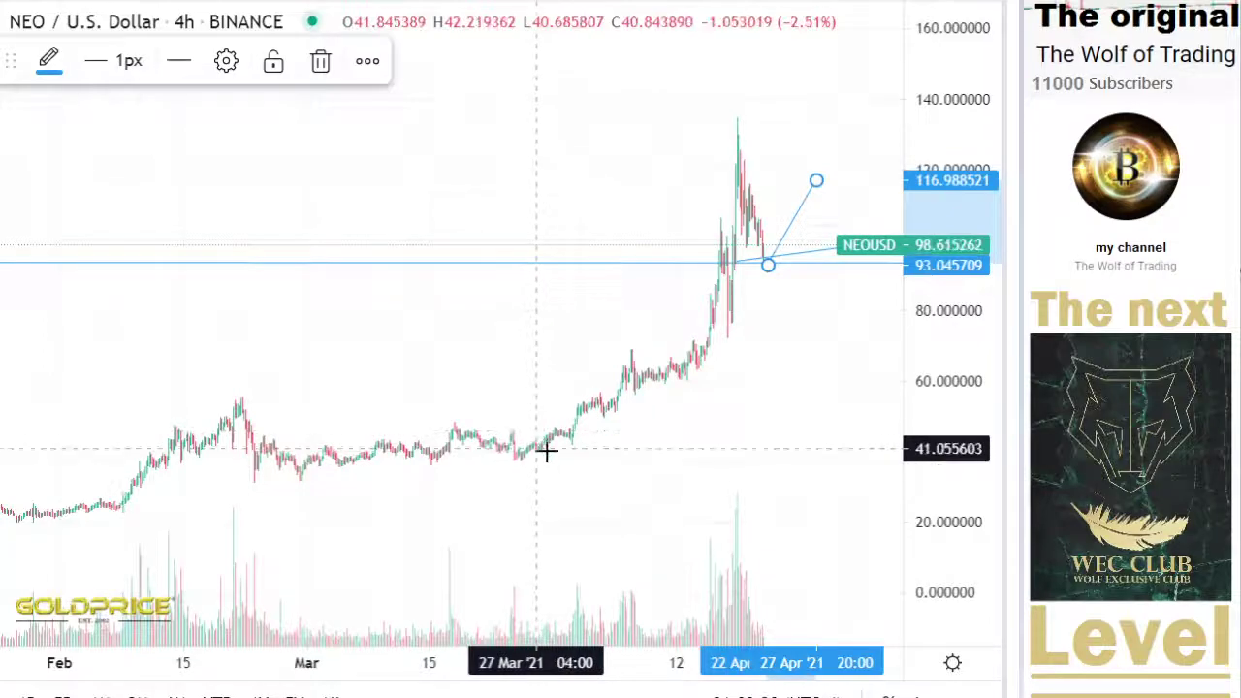
Draw a falling trend line from the top of the rising segment down to the ascending support line at about 98.63
drag(934, 420, 934, 529)
mouse_move(712, 447)
mouse_down()
mouse_move(585, 493)
mouse_move(589, 470)
mouse_up()
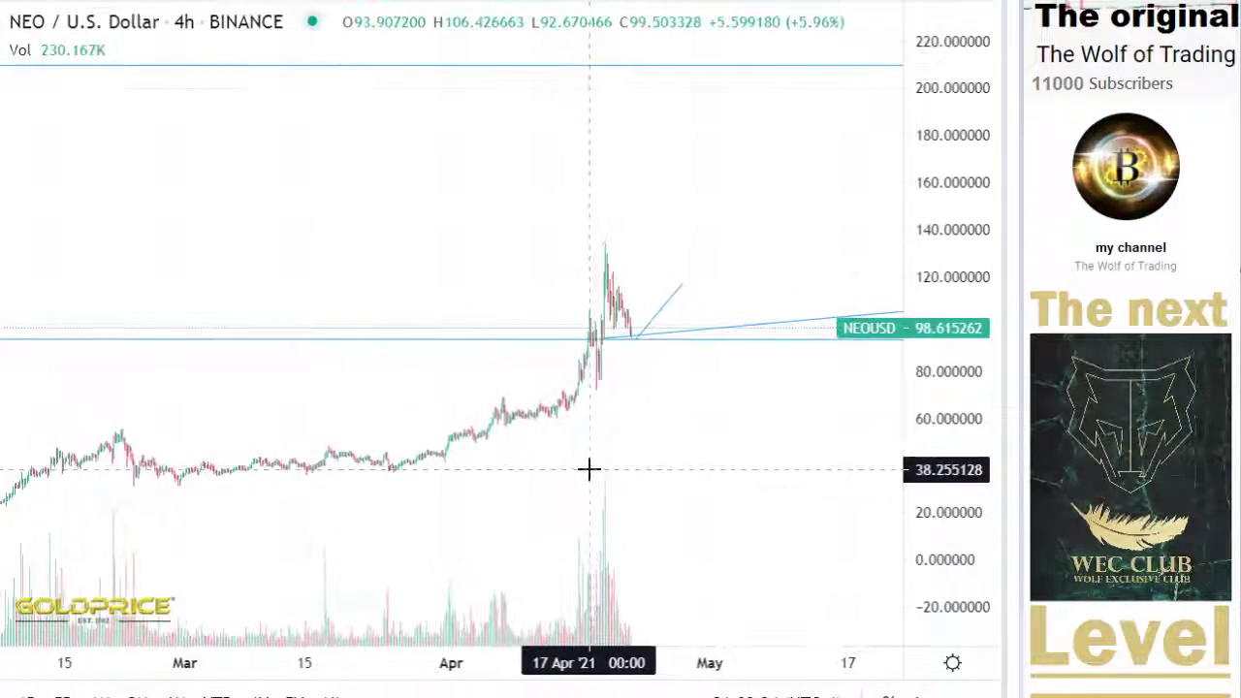
scroll(590, 470, down, 2)
click(2, 33)
click(69, 32)
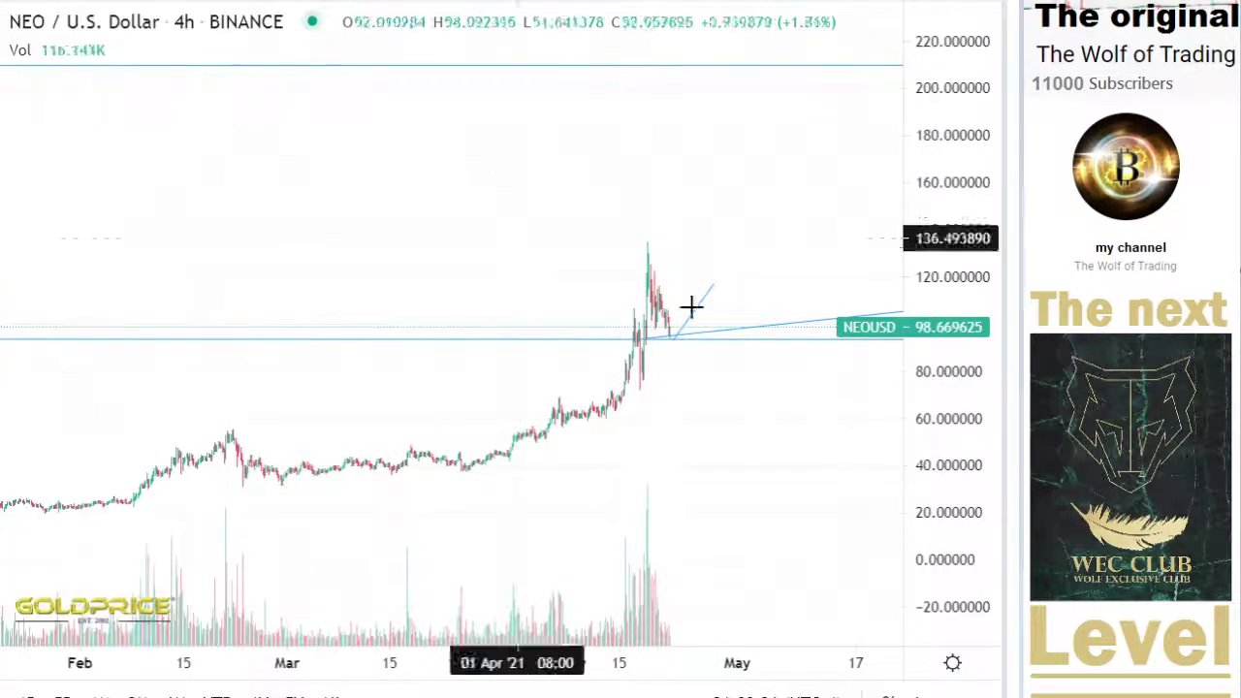
click(713, 291)
scroll(719, 425, down, 3)
drag(657, 460, 469, 516)
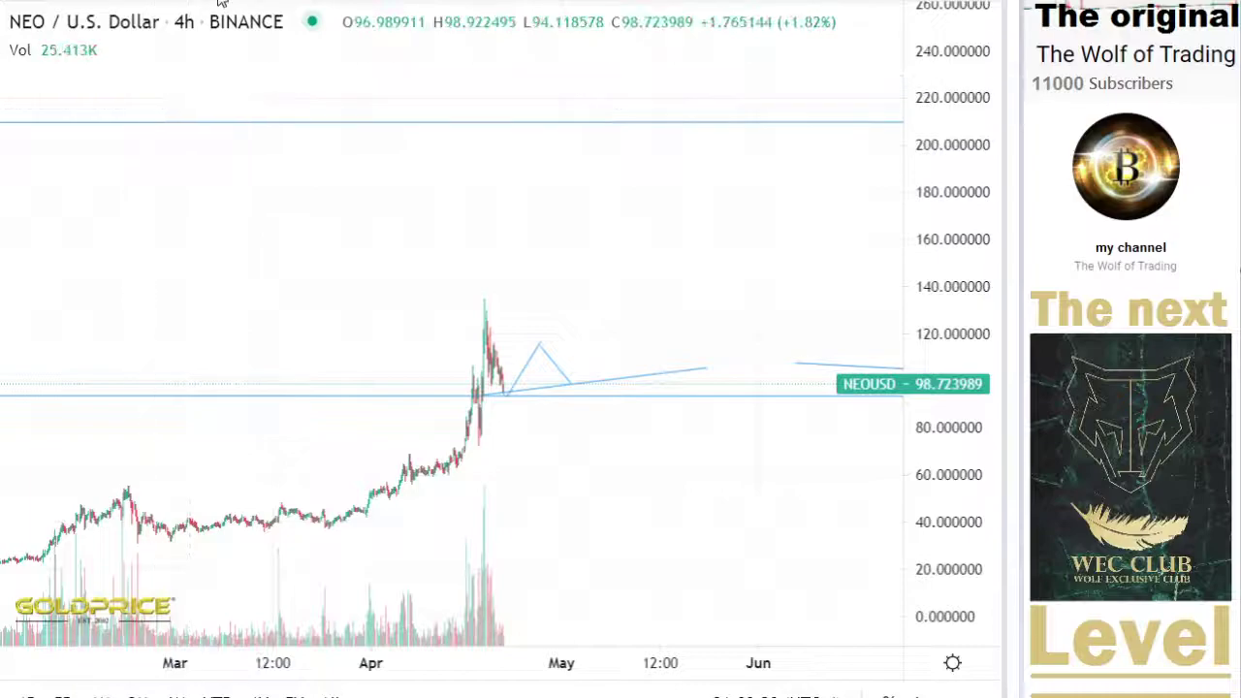
Set the NEO/U.S. Dollar chart to the 3-hour interval and examine the projected rise and fall
click(184, 22)
click(319, 177)
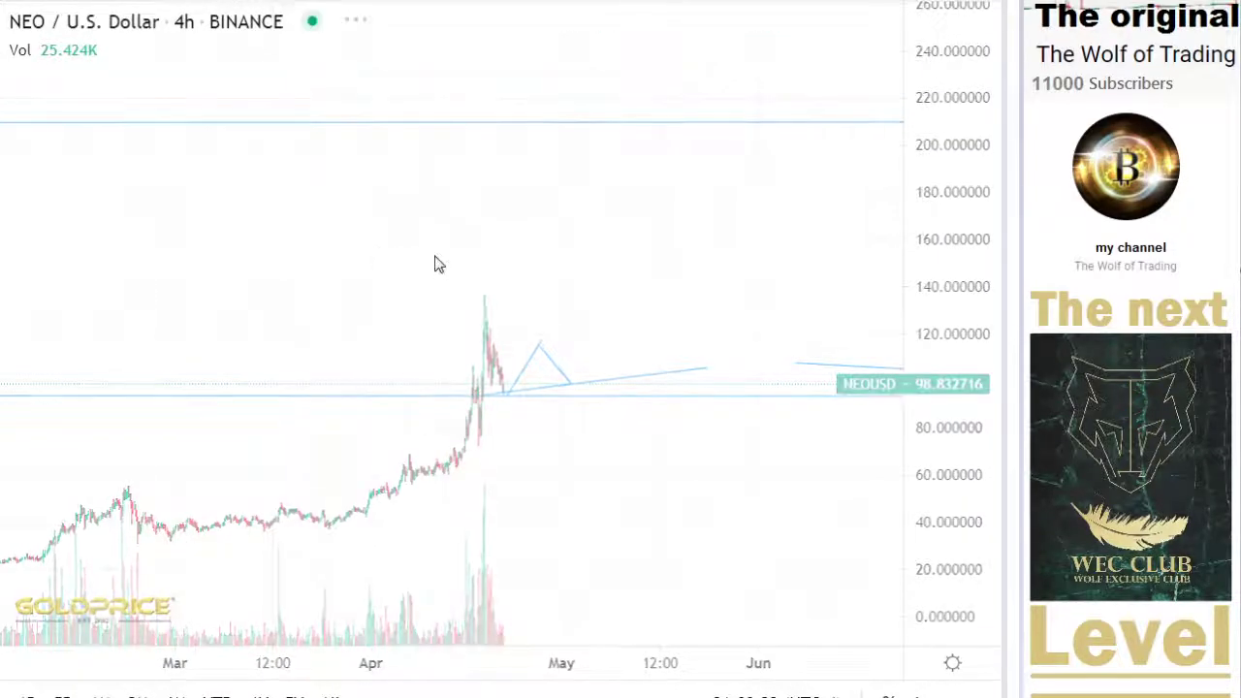
scroll(466, 307, up, 5)
drag(549, 311, 764, 295)
scroll(739, 299, up, 3)
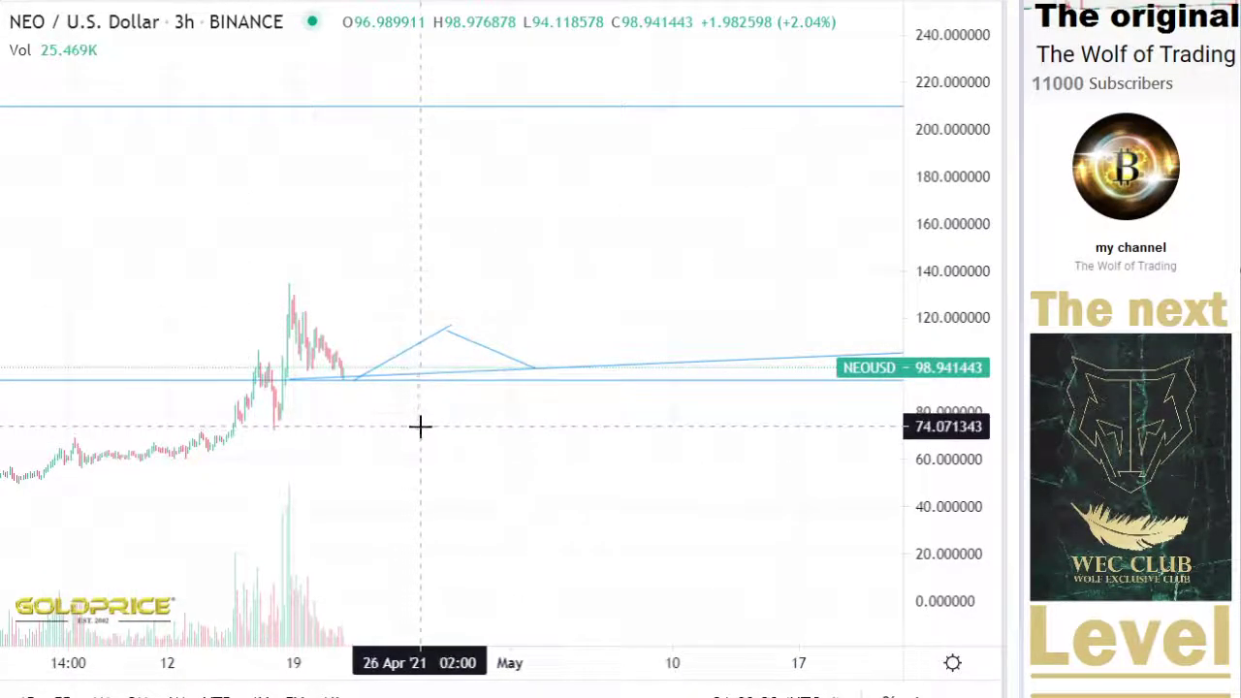
scroll(427, 412, down, 2)
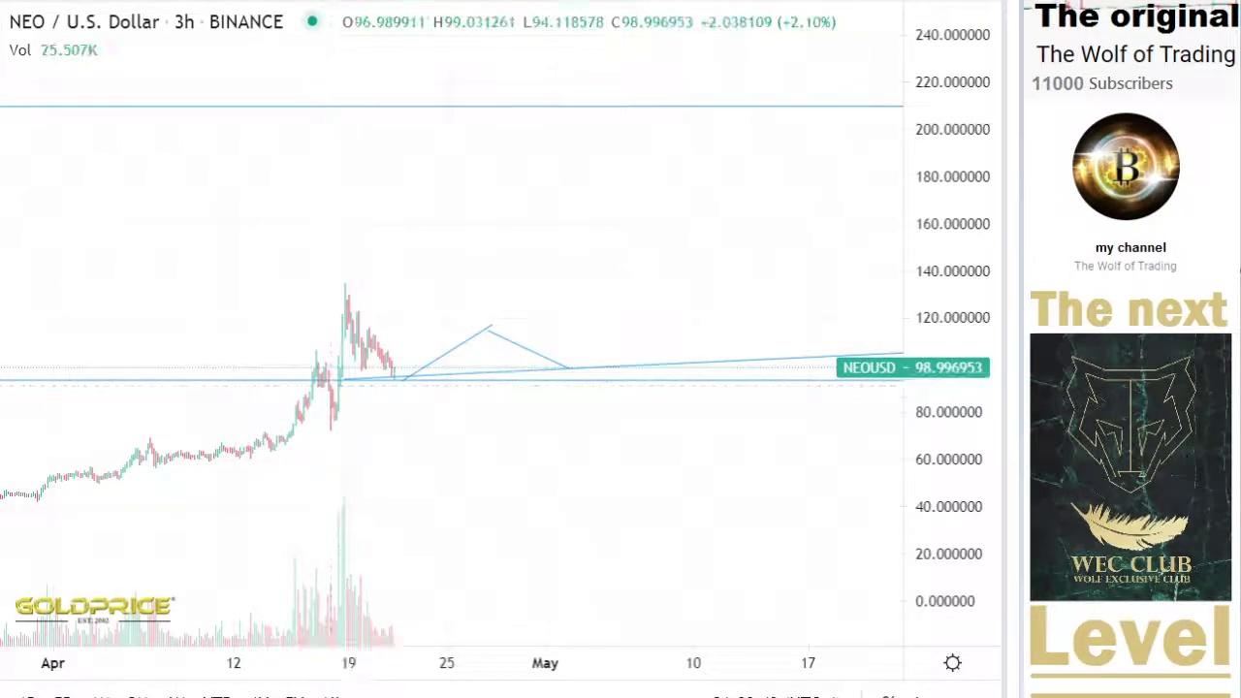
Reduce the chart interval to 1 hour and further down to 30 minutes
click(50, 26)
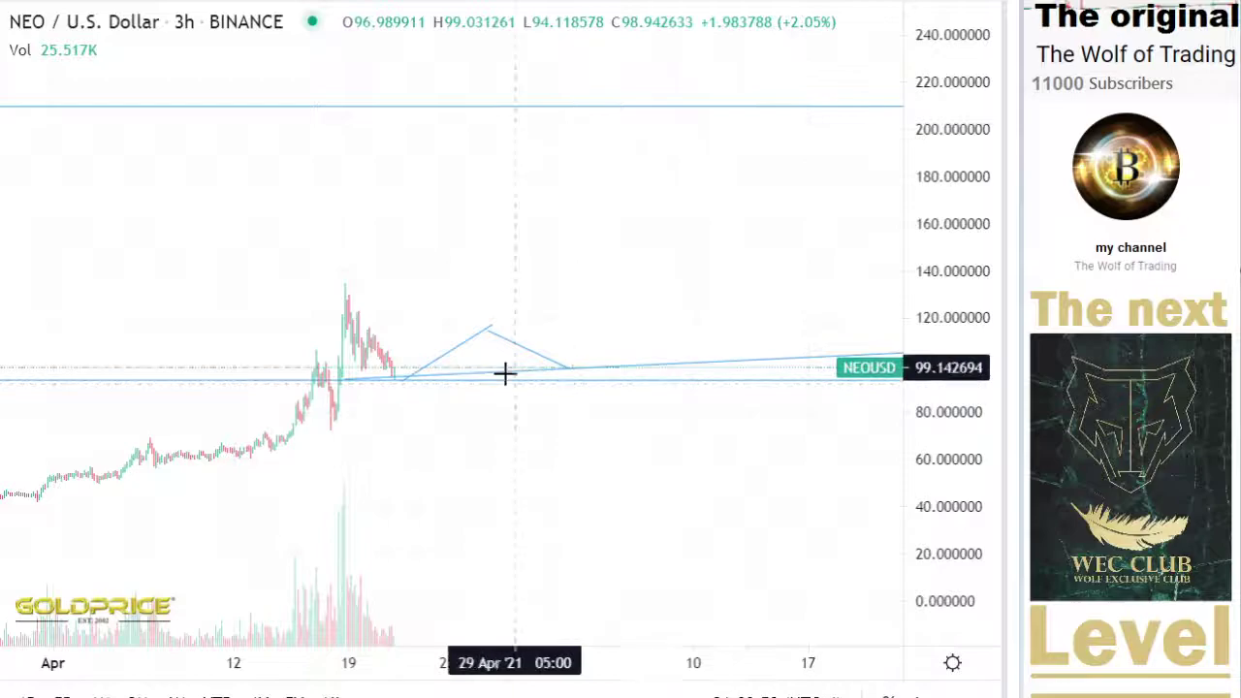
click(243, 1)
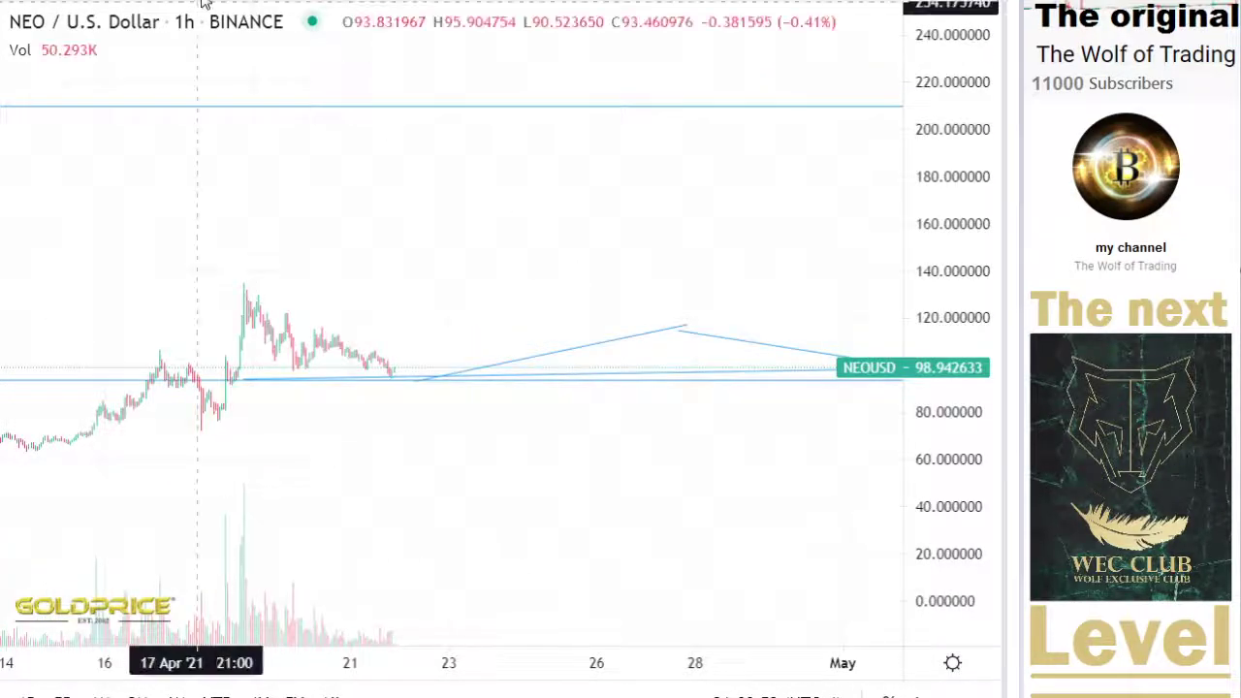
click(204, 3)
scroll(352, 204, down, 3)
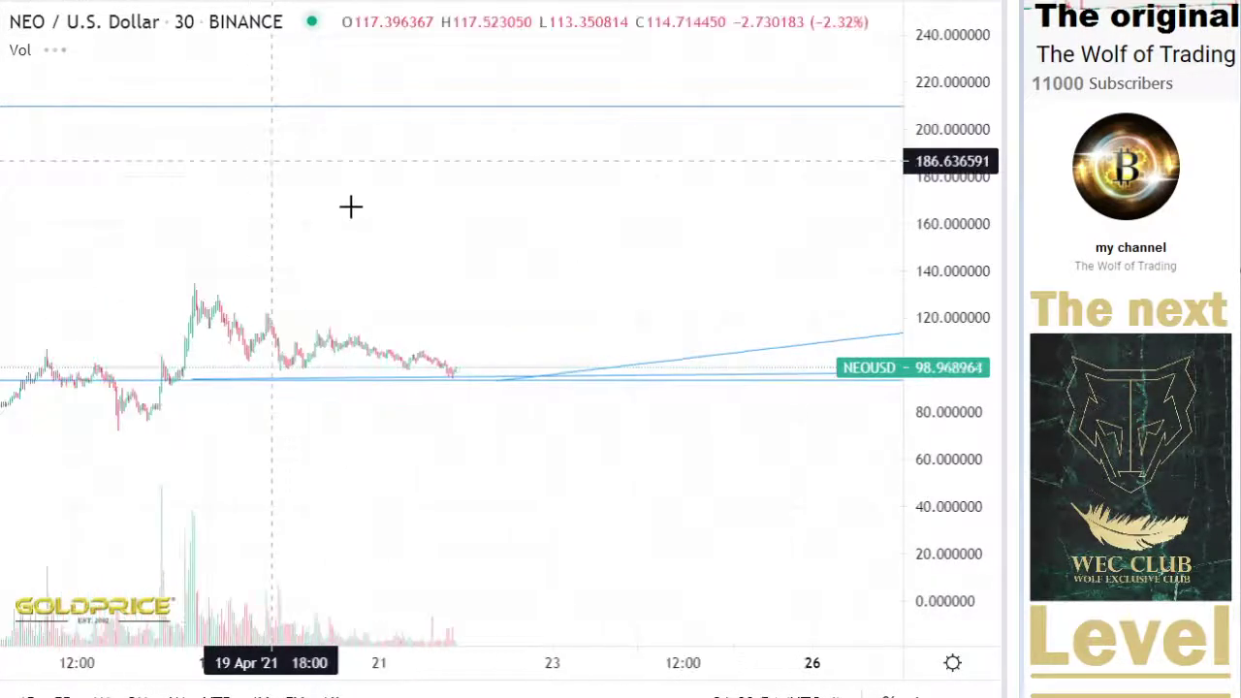
Enlarge the price scale and draw a falling trend line beneath the recent decline from about 114.06 to about 91.52
drag(944, 482, 980, 133)
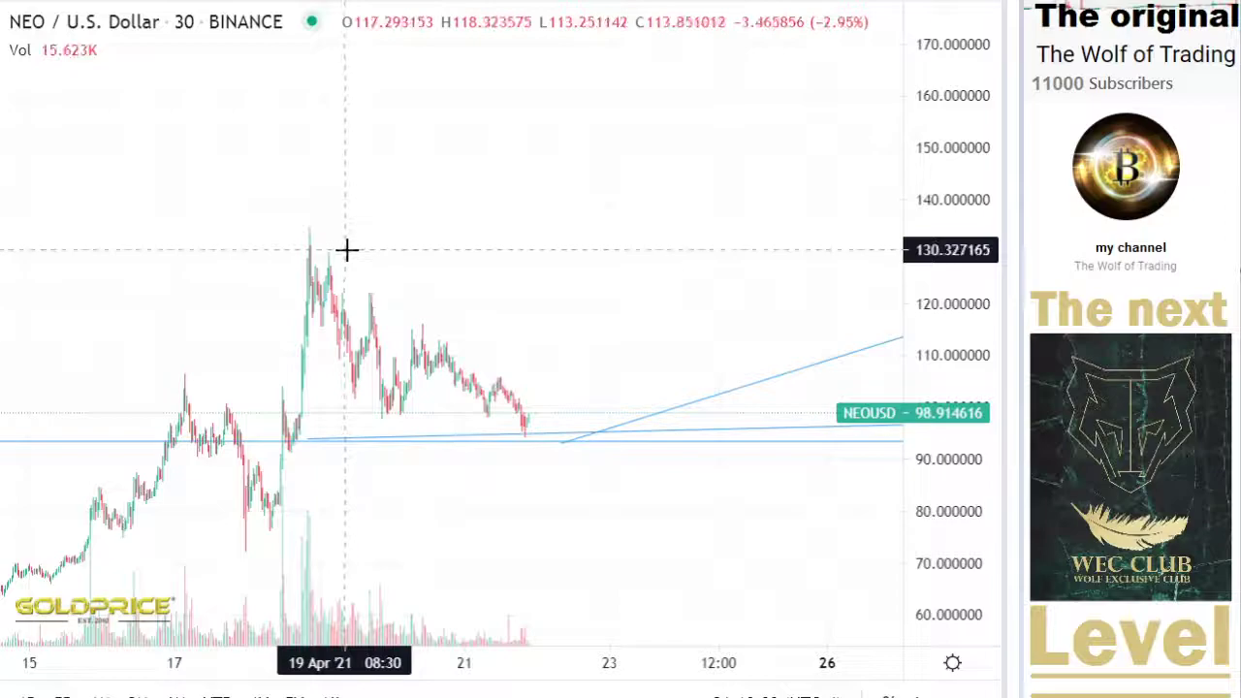
click(405, 335)
click(521, 451)
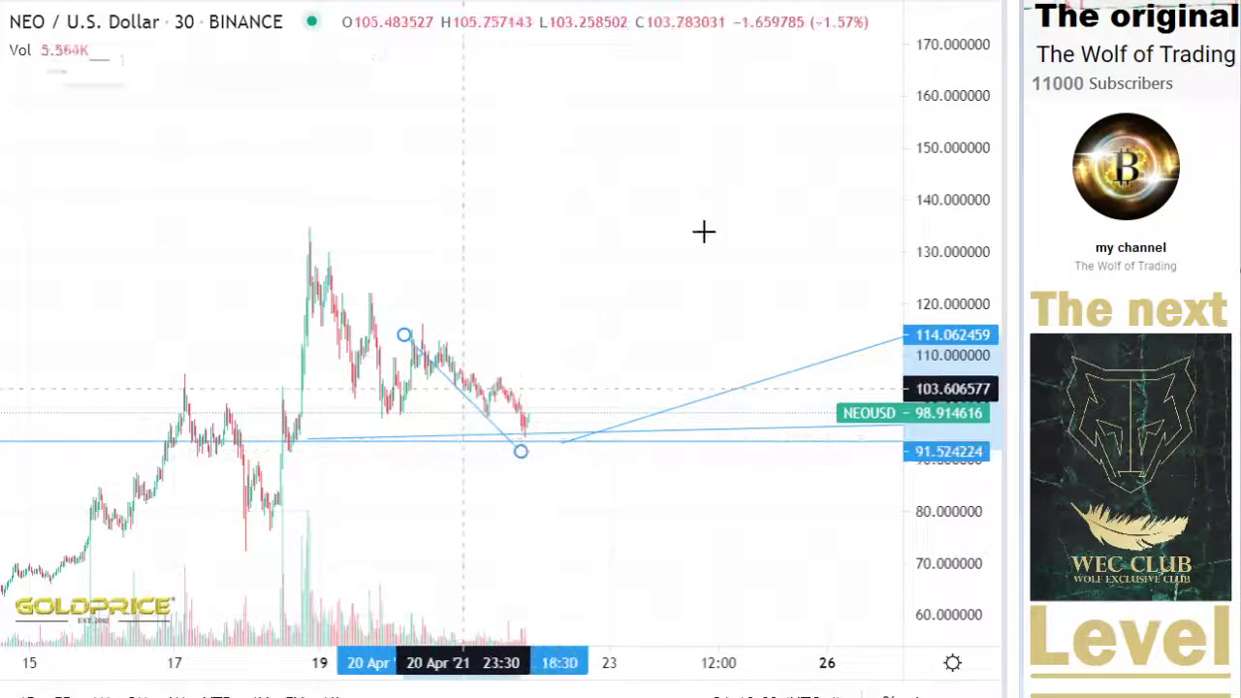
Draw a rising trend line from the latest low at about 95.71 up to about 117.32 on 22 April
click(1, 33)
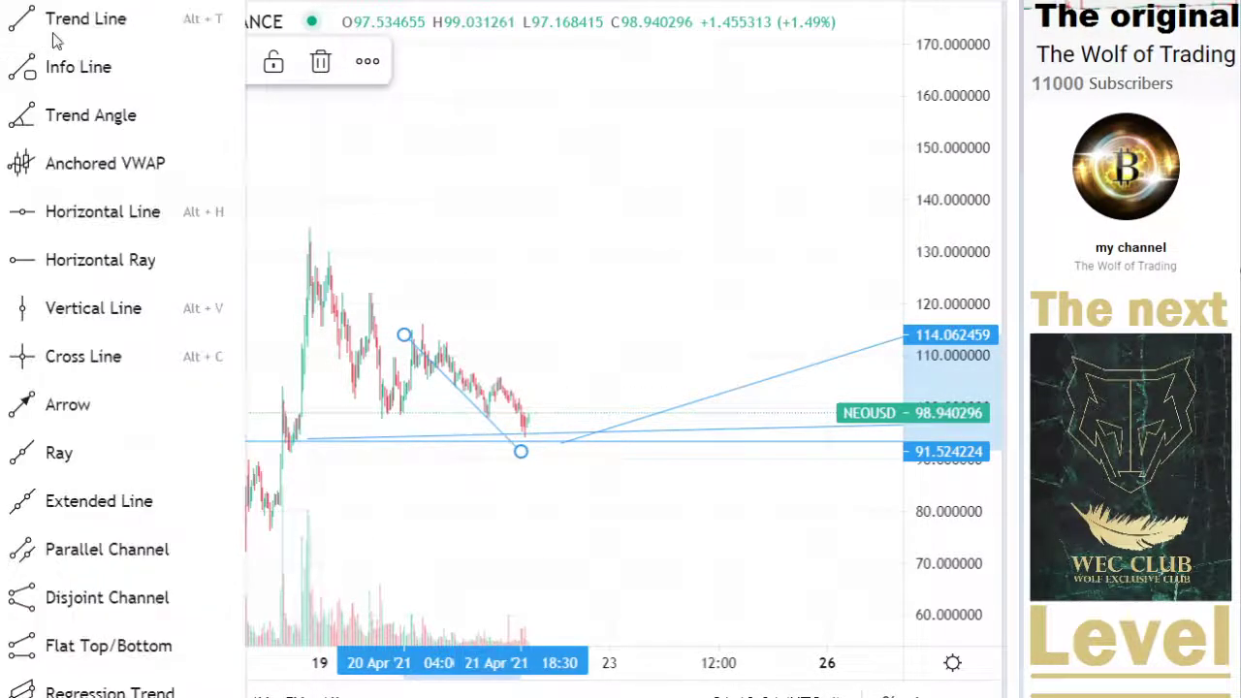
click(42, 33)
click(539, 429)
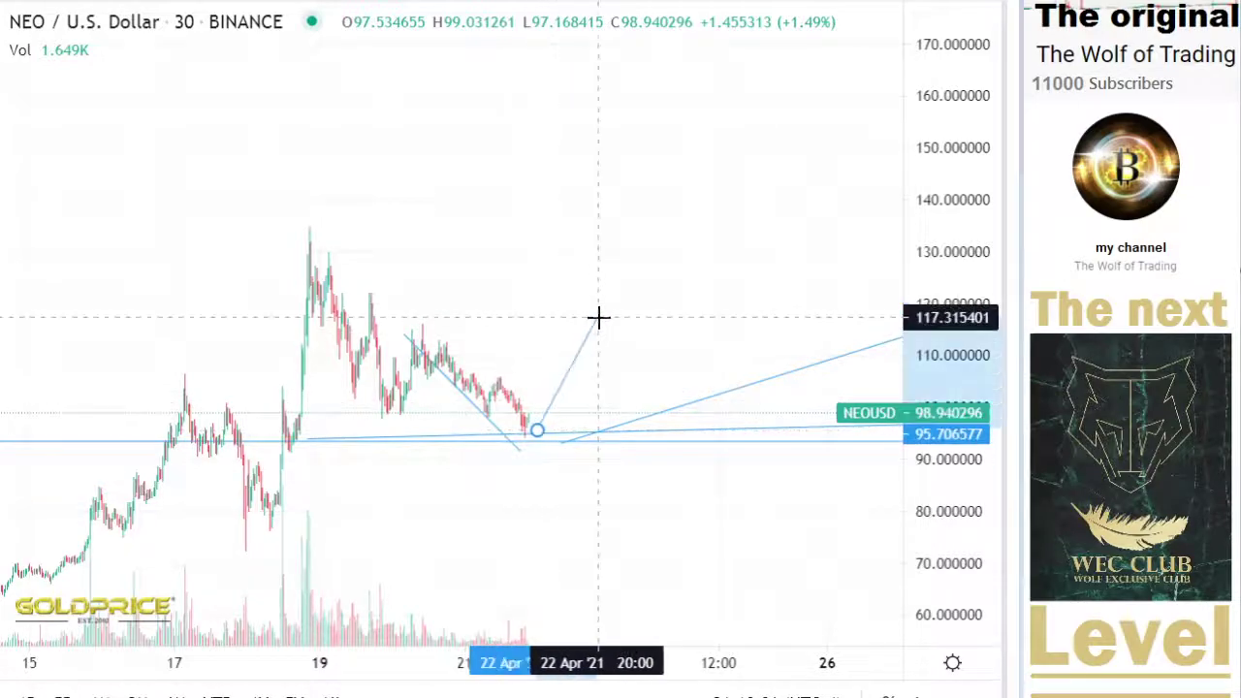
click(599, 318)
scroll(595, 402, down, 3)
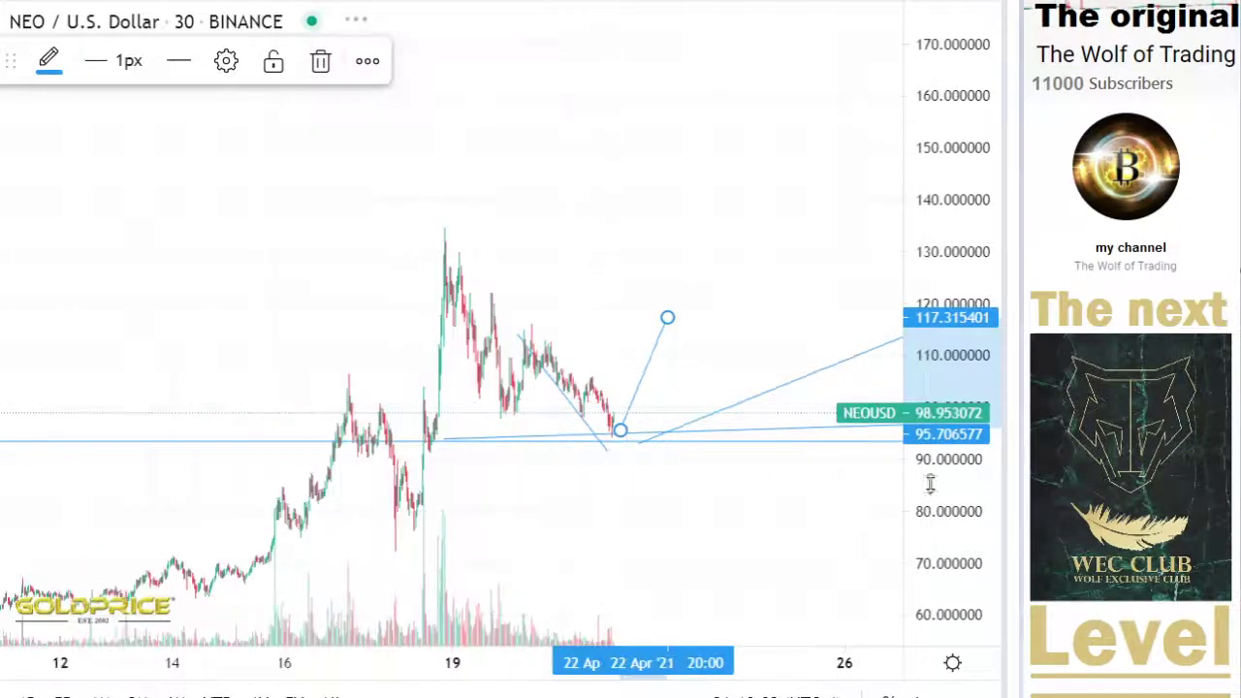
Move the upper end of the new rising segment to a later date and slightly higher price, making it less steep
drag(931, 485, 926, 591)
drag(582, 518, 377, 514)
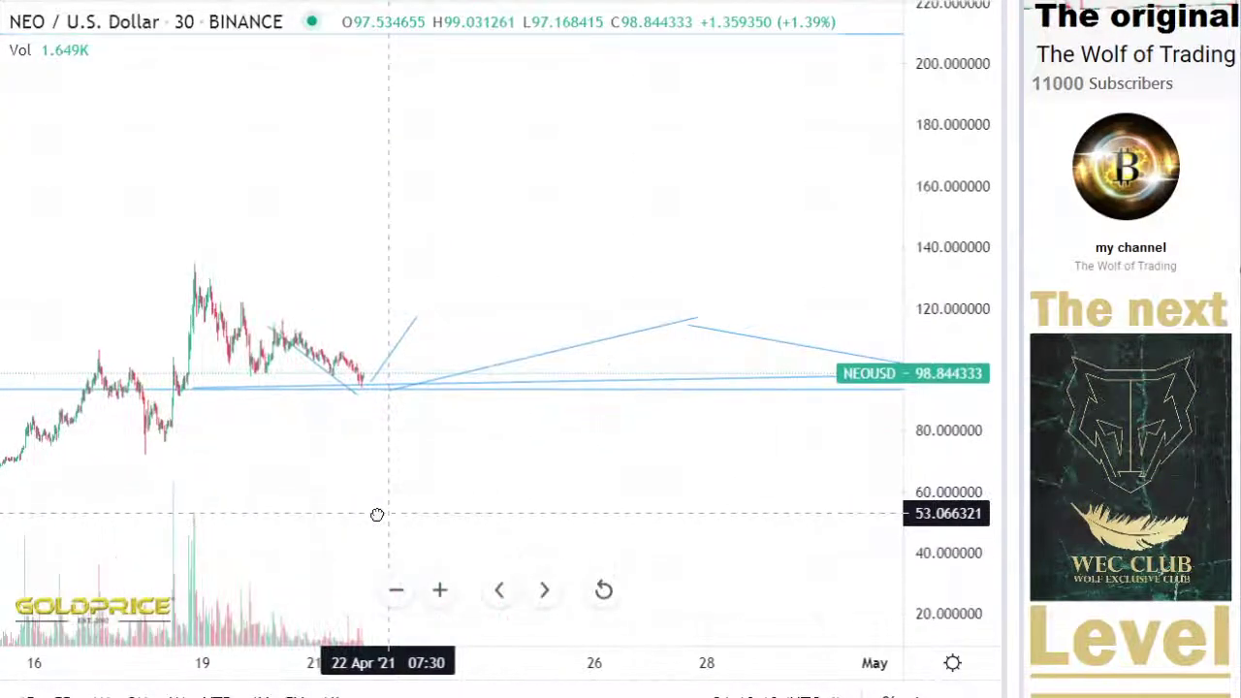
drag(408, 315, 443, 311)
Draw a falling trend line from the top of the rising segment at about 119.34 down to about 102.77
click(2, 23)
click(48, 22)
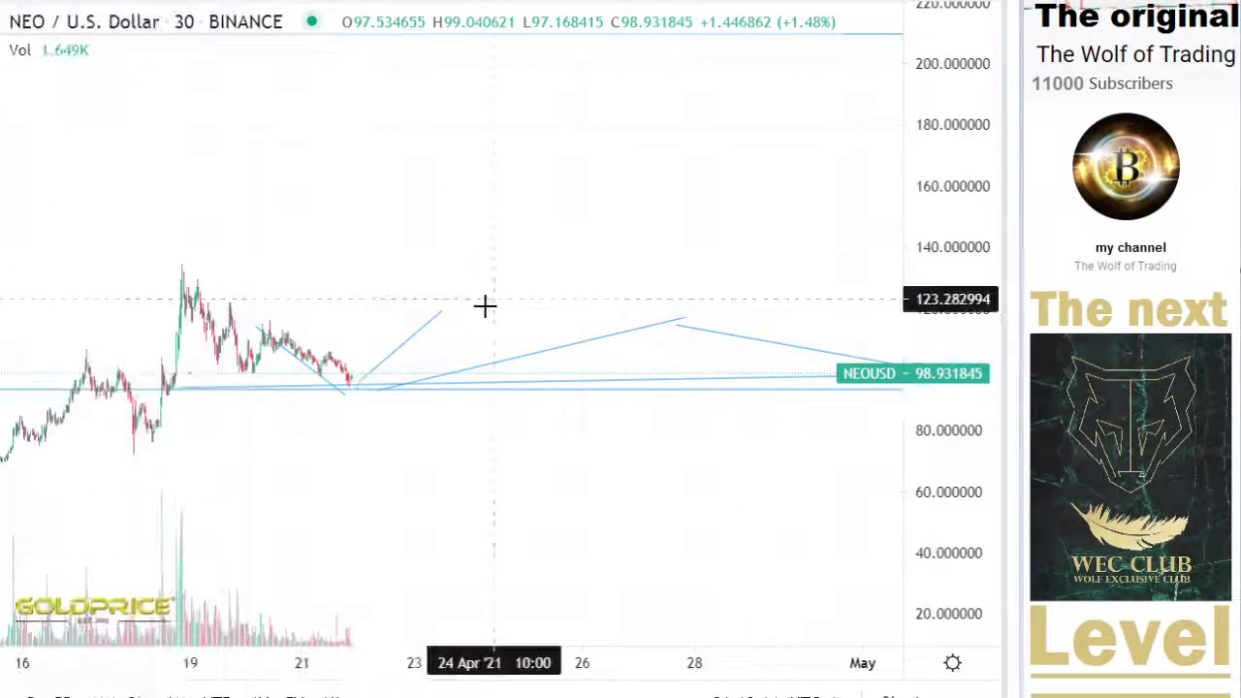
click(450, 310)
click(598, 362)
scroll(685, 458, down, 4)
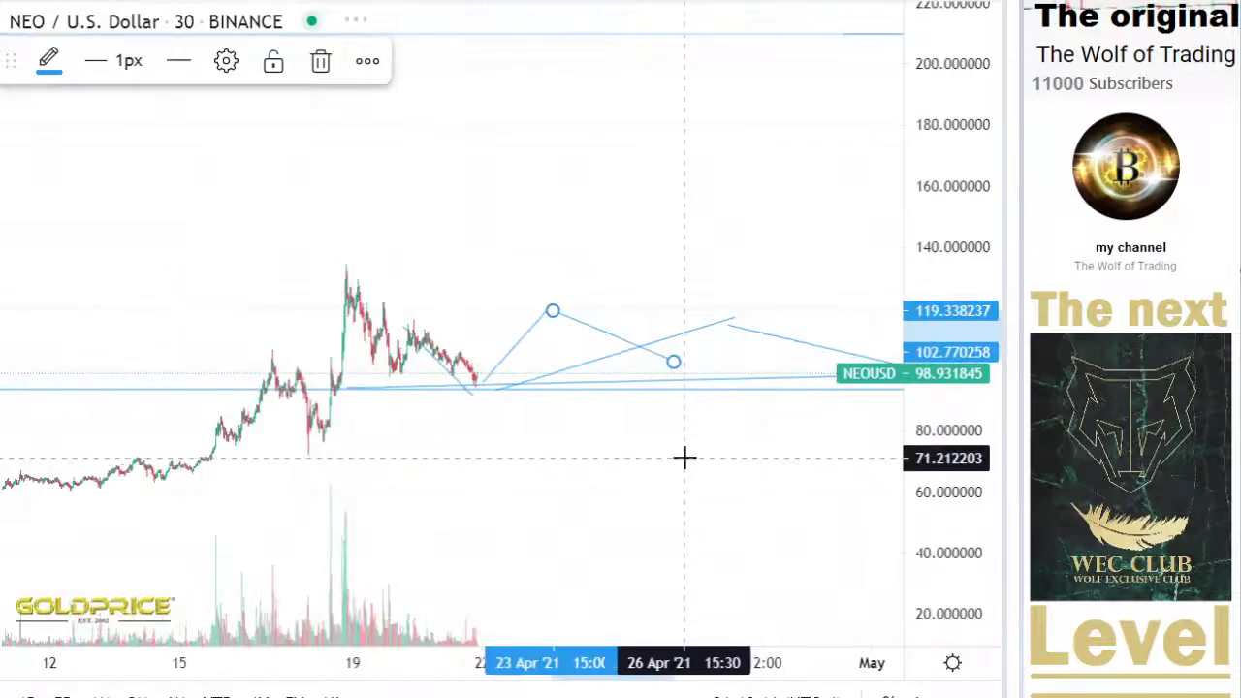
Set the interval to 1 hour and extend the falling segment's lower end to the ascending support line at about 98.43
scroll(685, 458, down, 2)
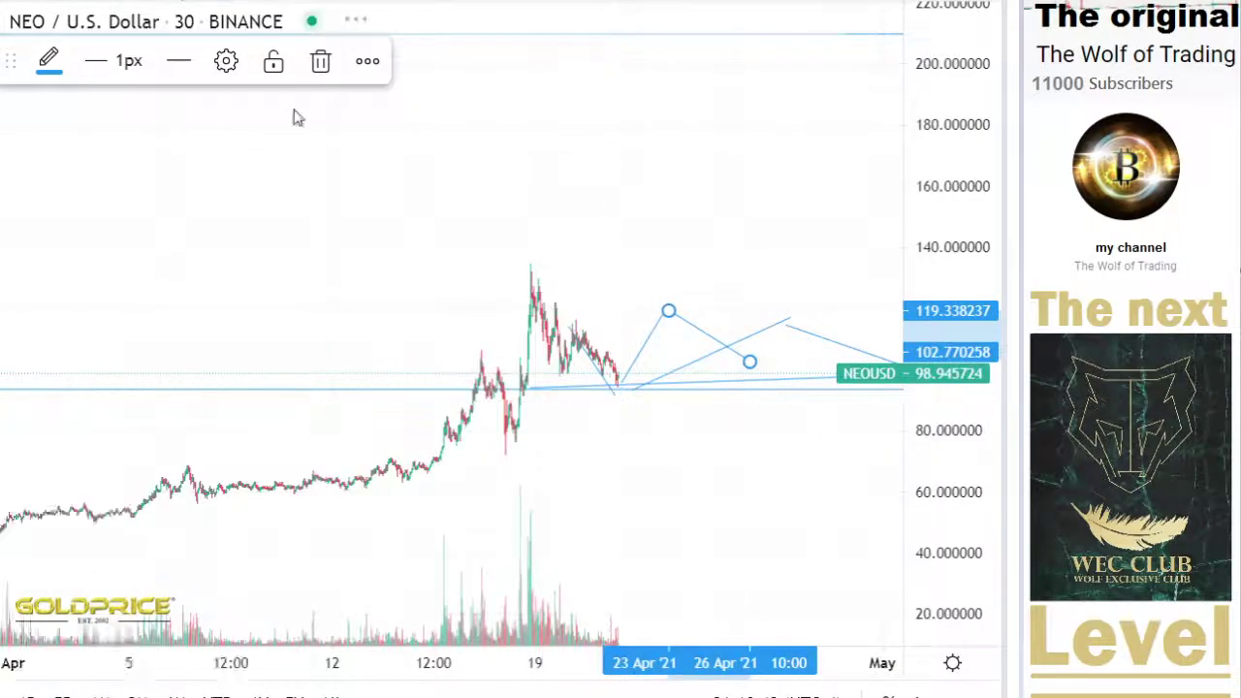
scroll(585, 392, down, 3)
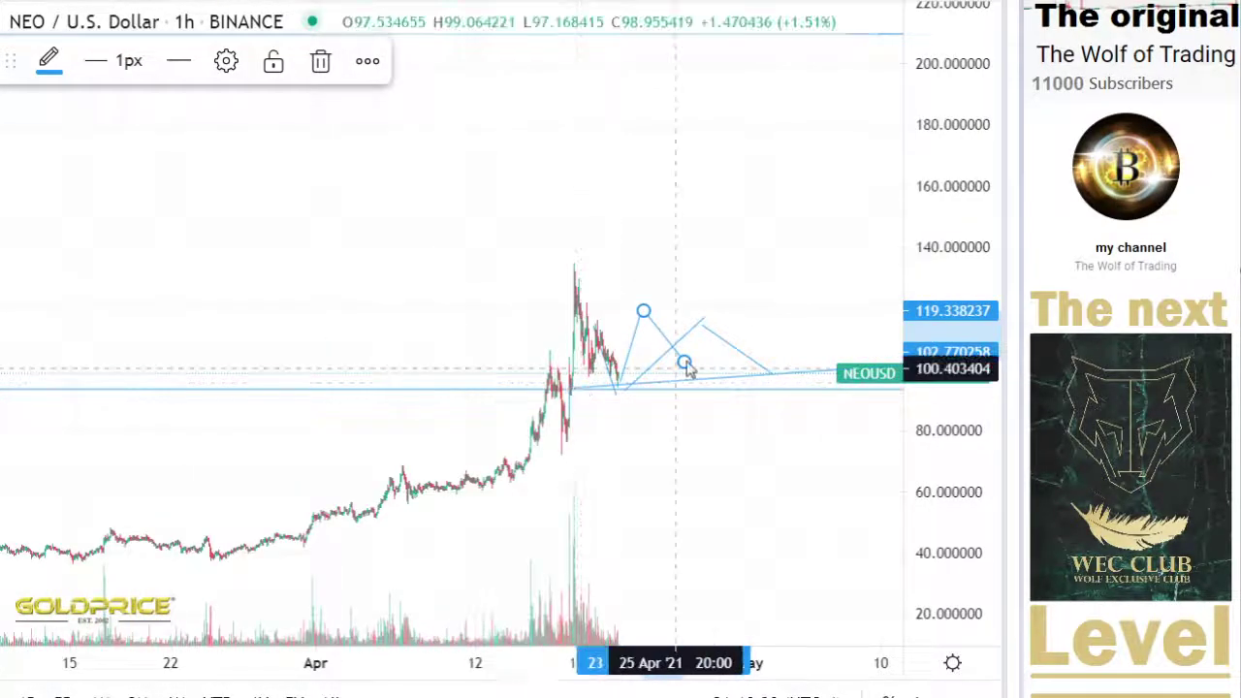
drag(684, 362, 742, 372)
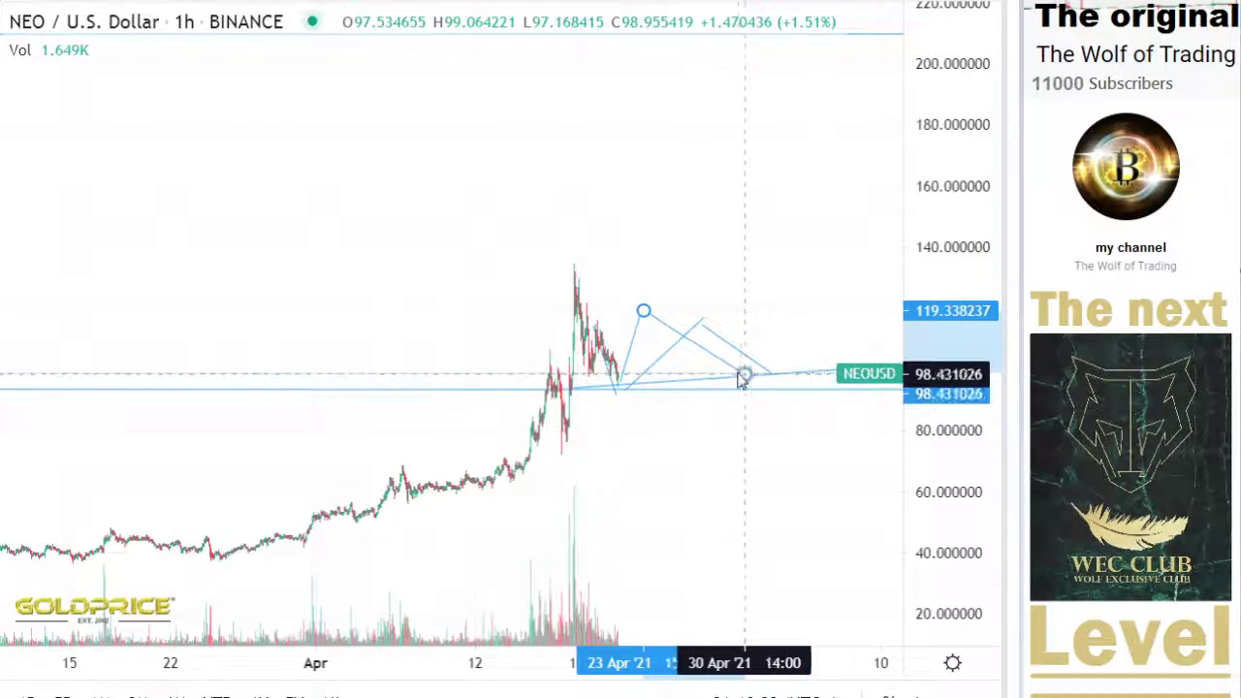
Delete the earlier projection's falling segment and its rising segment from about 93.05 to 116.99
click(701, 334)
click(696, 328)
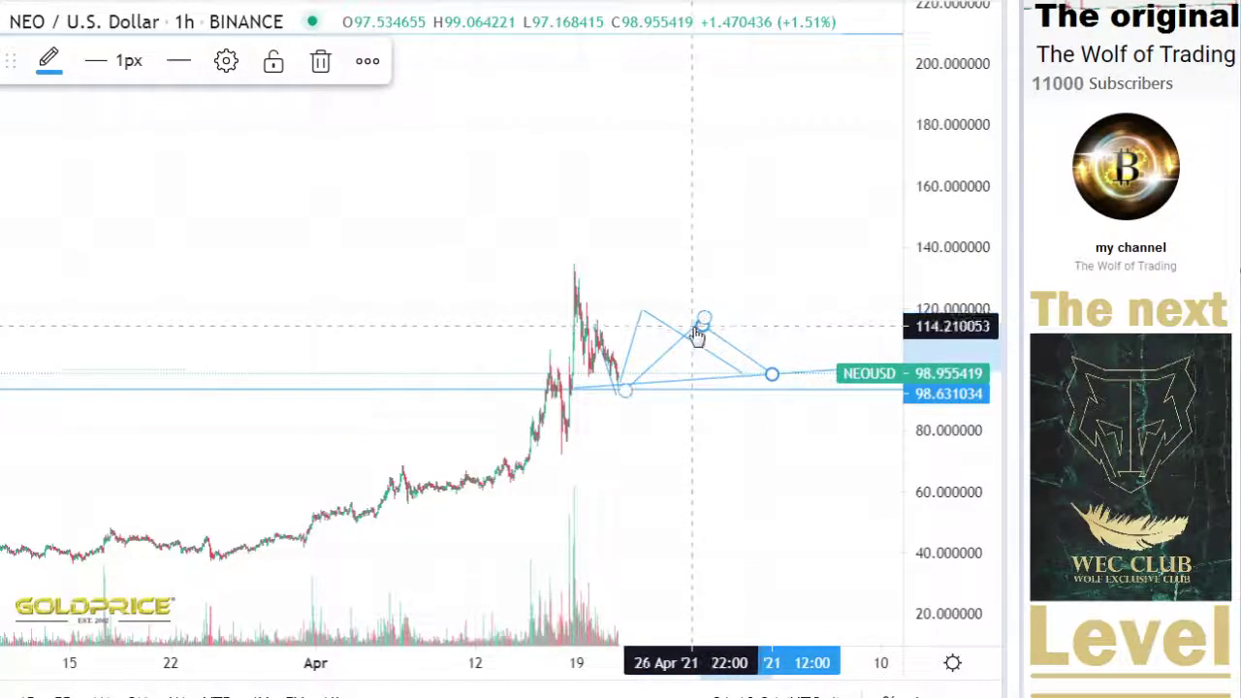
click(671, 354)
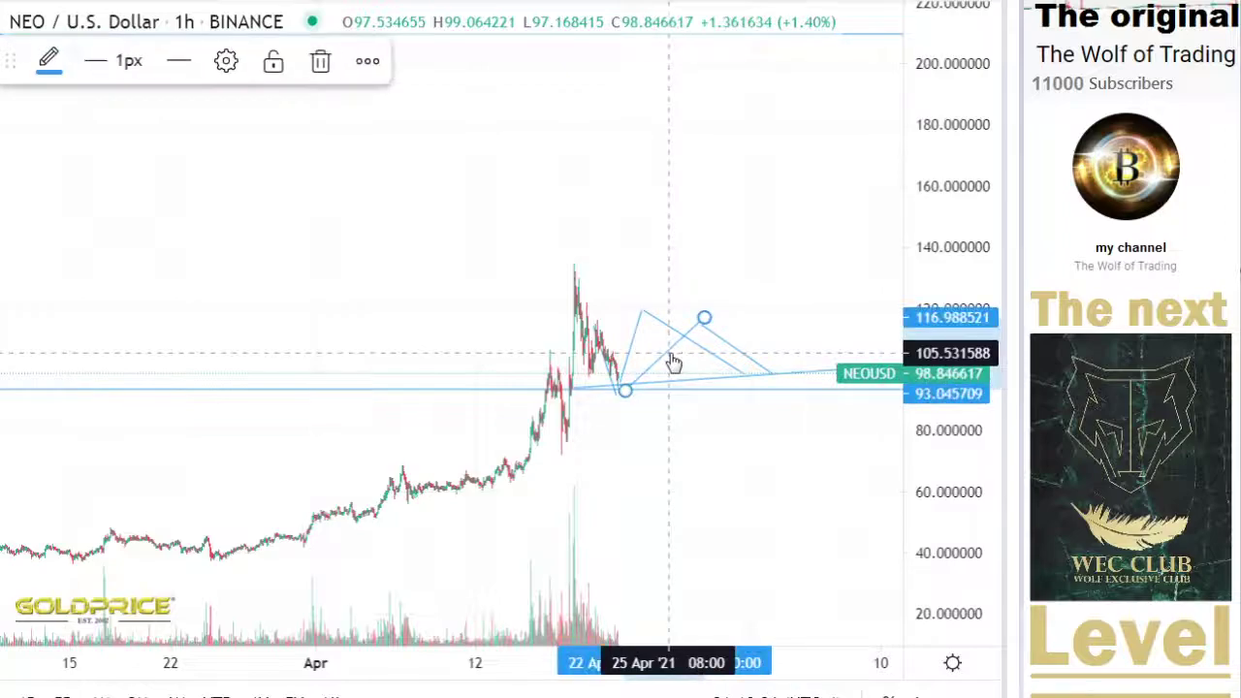
key(Delete)
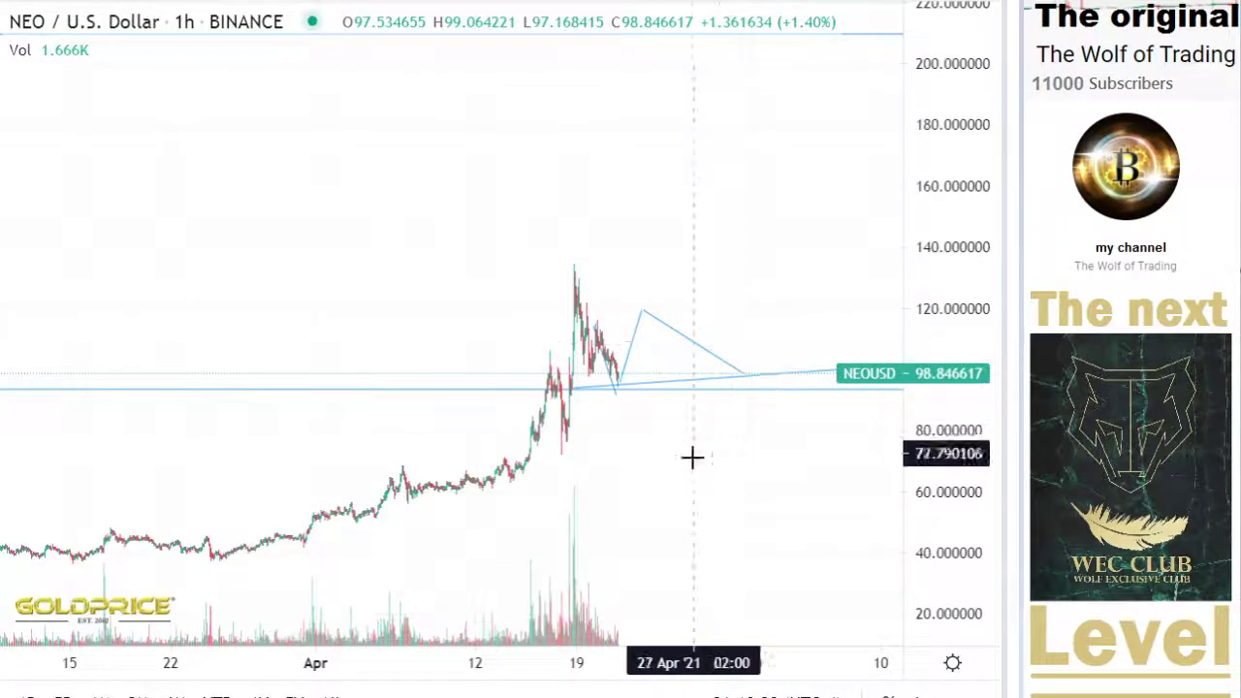
Move the lower end of the remaining falling projection segment to about 105.53 on 26 April
drag(664, 457, 544, 463)
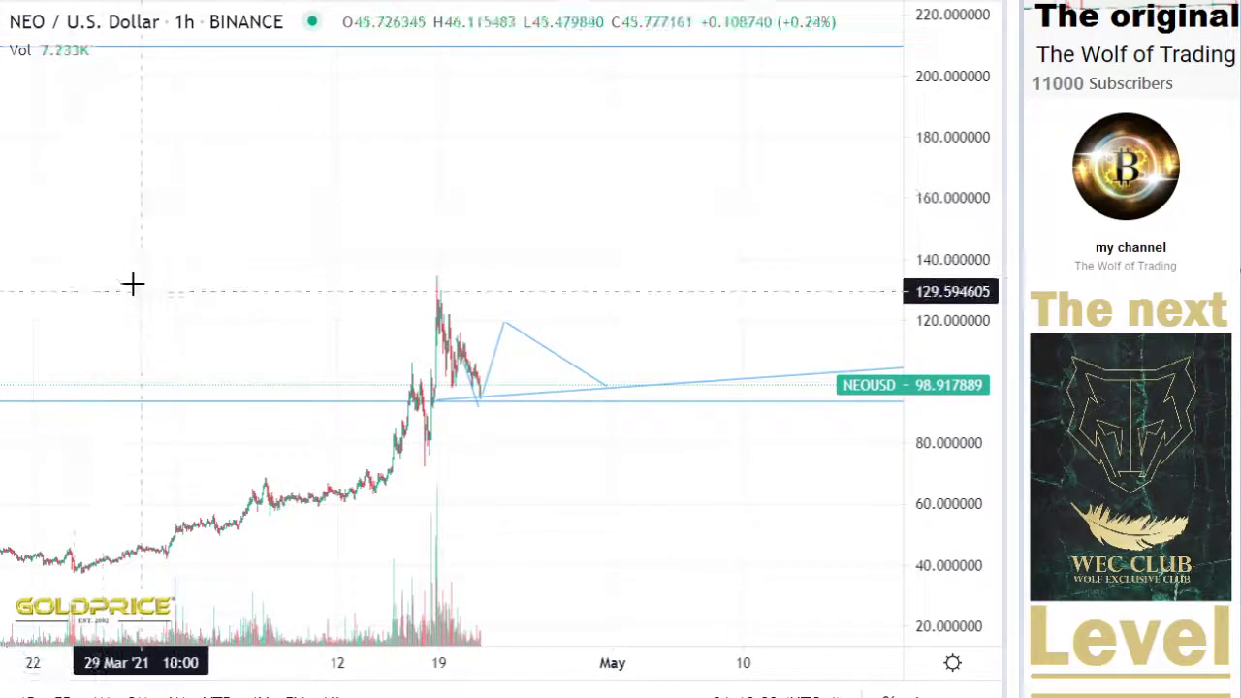
drag(590, 384, 549, 369)
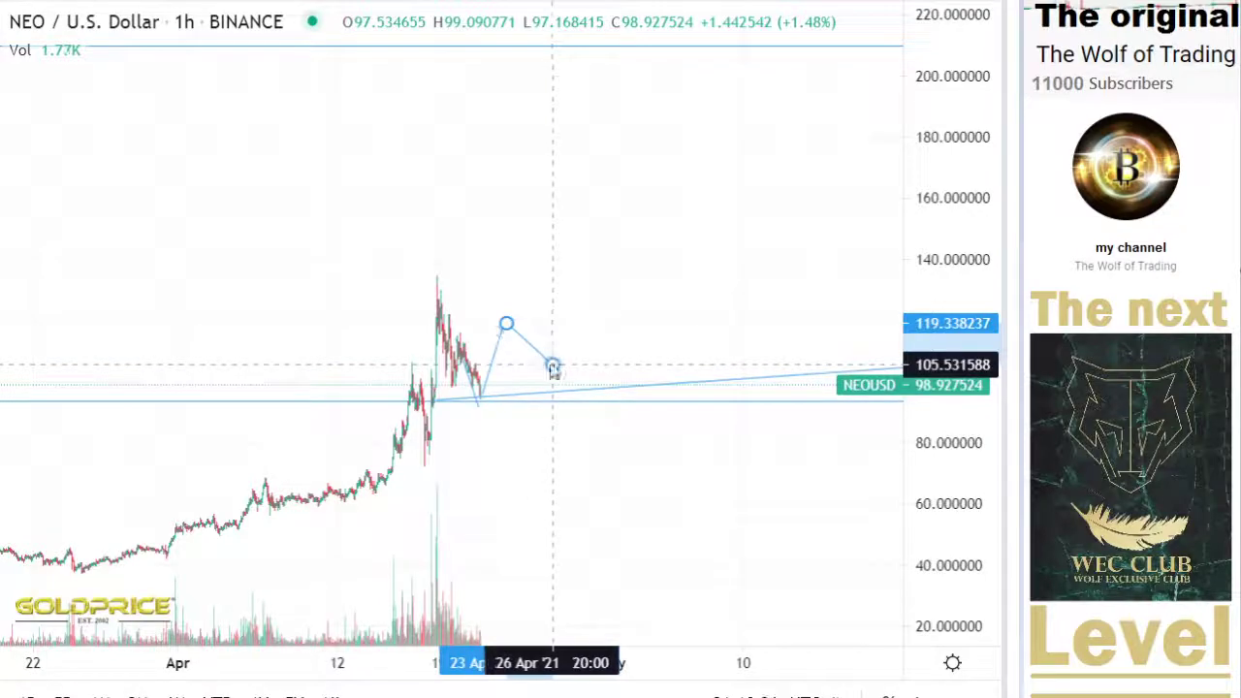
click(304, 224)
Draw a rising projection segment from the falling segment's end at about 105.93 up to about 124.86 on 28 April
click(1, 23)
click(82, 19)
click(553, 364)
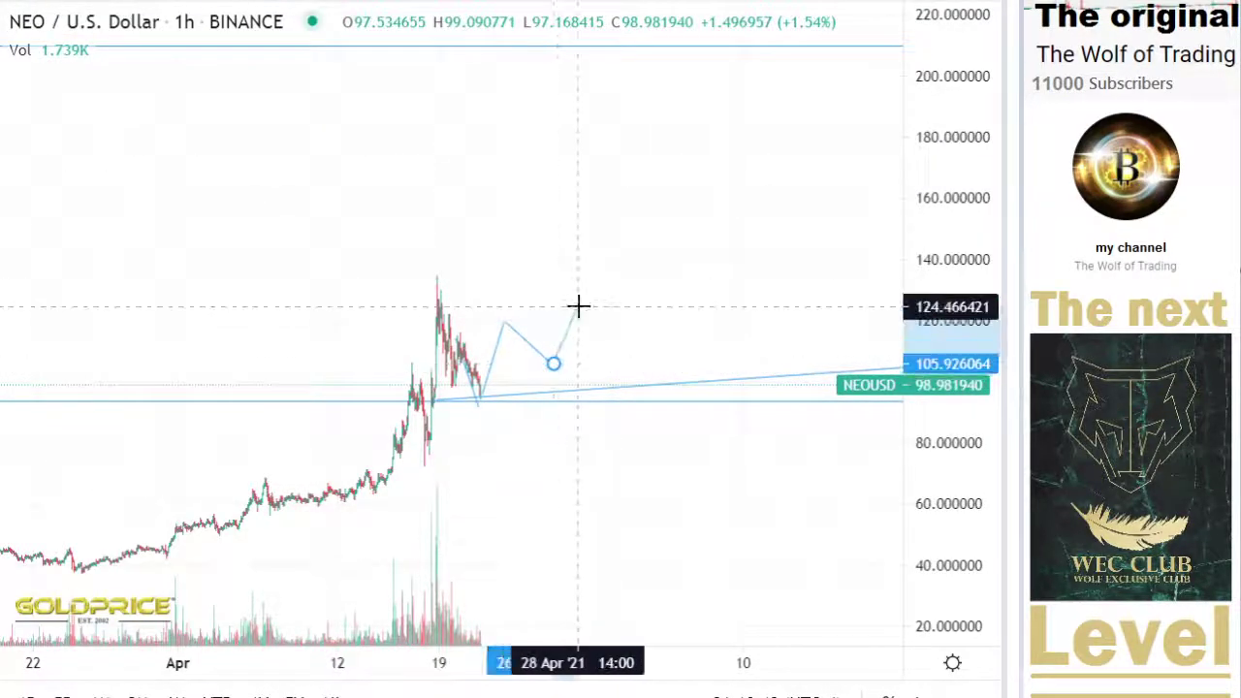
click(578, 306)
Draw a short falling projection segment starting at the peak of about 124.86
click(12, 21)
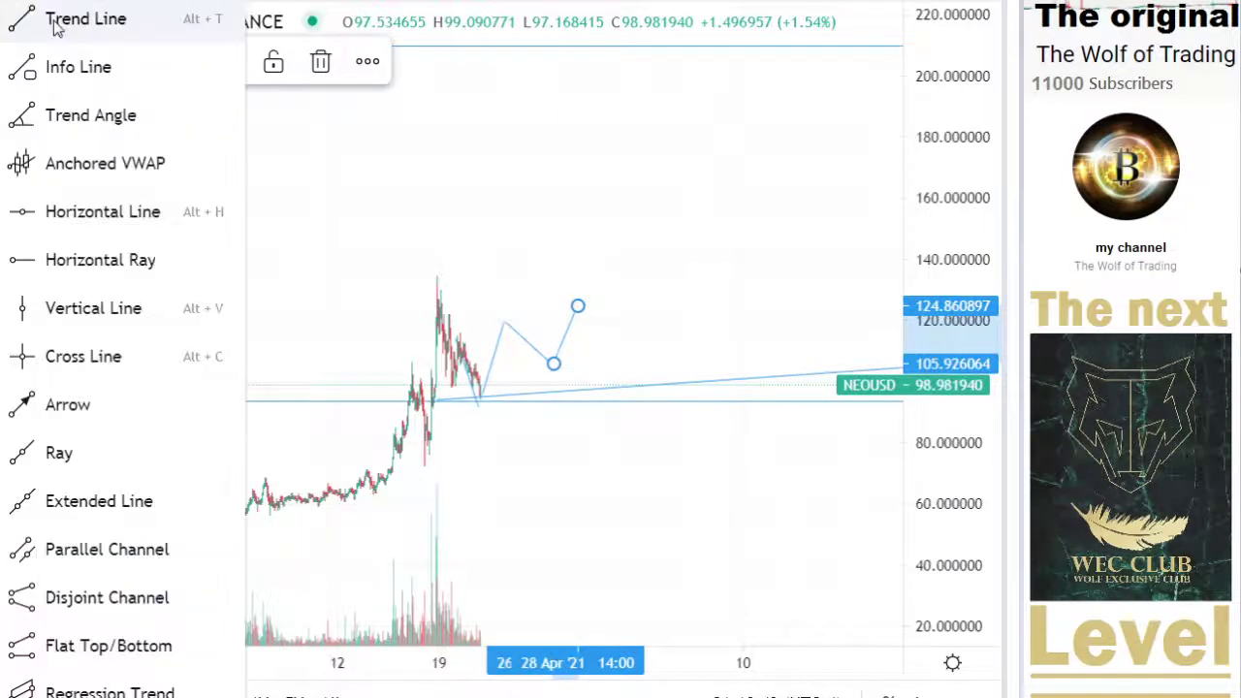
click(55, 21)
click(578, 307)
click(596, 324)
Draw a rising projection segment between about 119.34 and 135.51, starting at the short falling segment's lower end
click(11, 21)
click(55, 22)
click(610, 271)
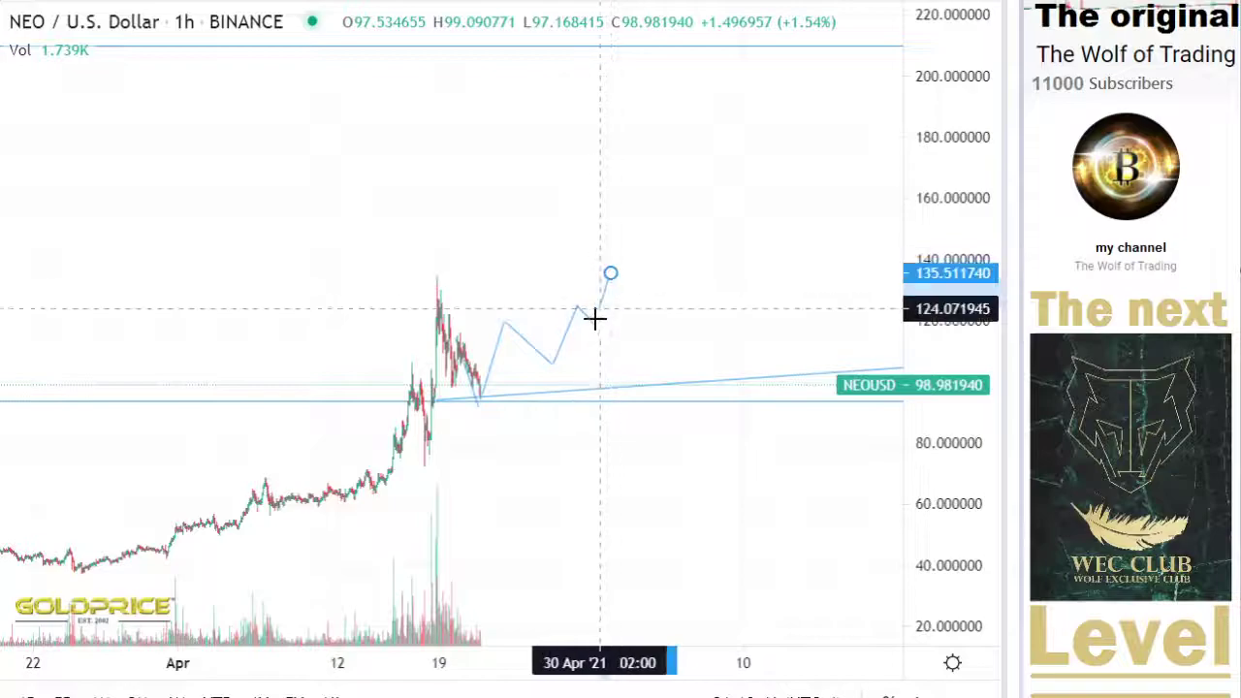
click(595, 323)
Draw a longer falling projection segment from about 140 down to about 112
click(12, 21)
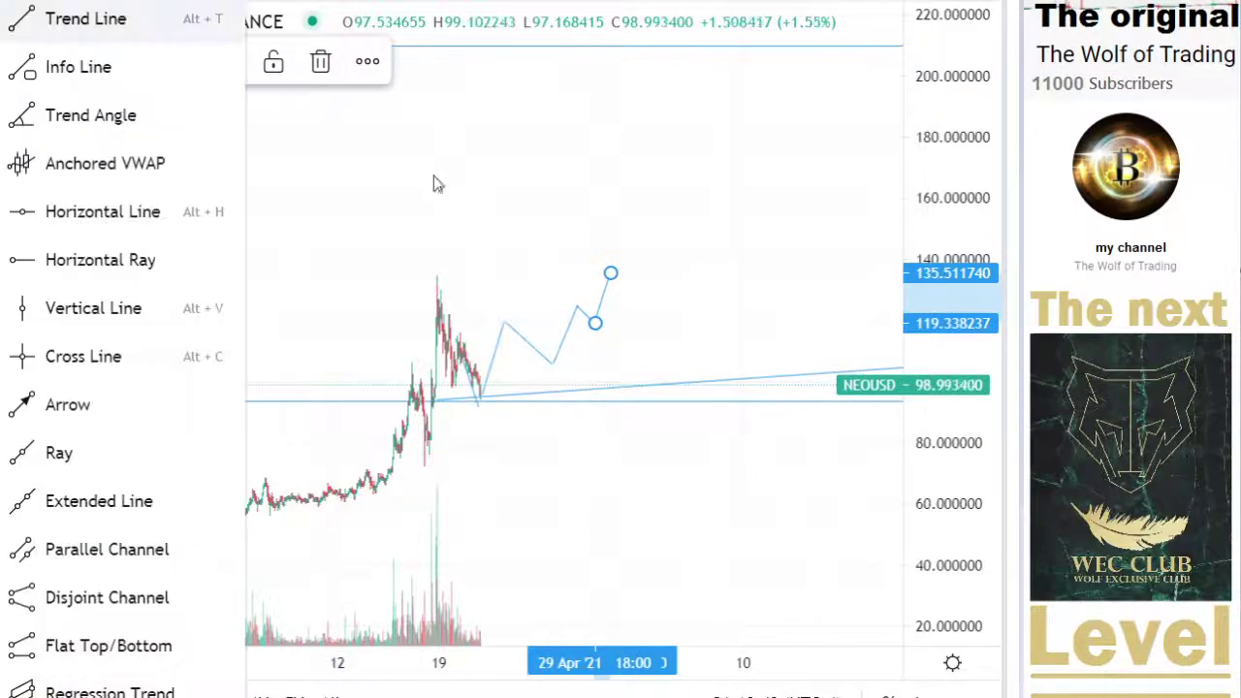
click(58, 20)
click(613, 260)
click(667, 344)
click(61, 177)
Draw a rising projection segment from about 111.05 to about 148.13 on 11 May and set the interval to 3 hours
click(12, 22)
click(58, 18)
click(657, 349)
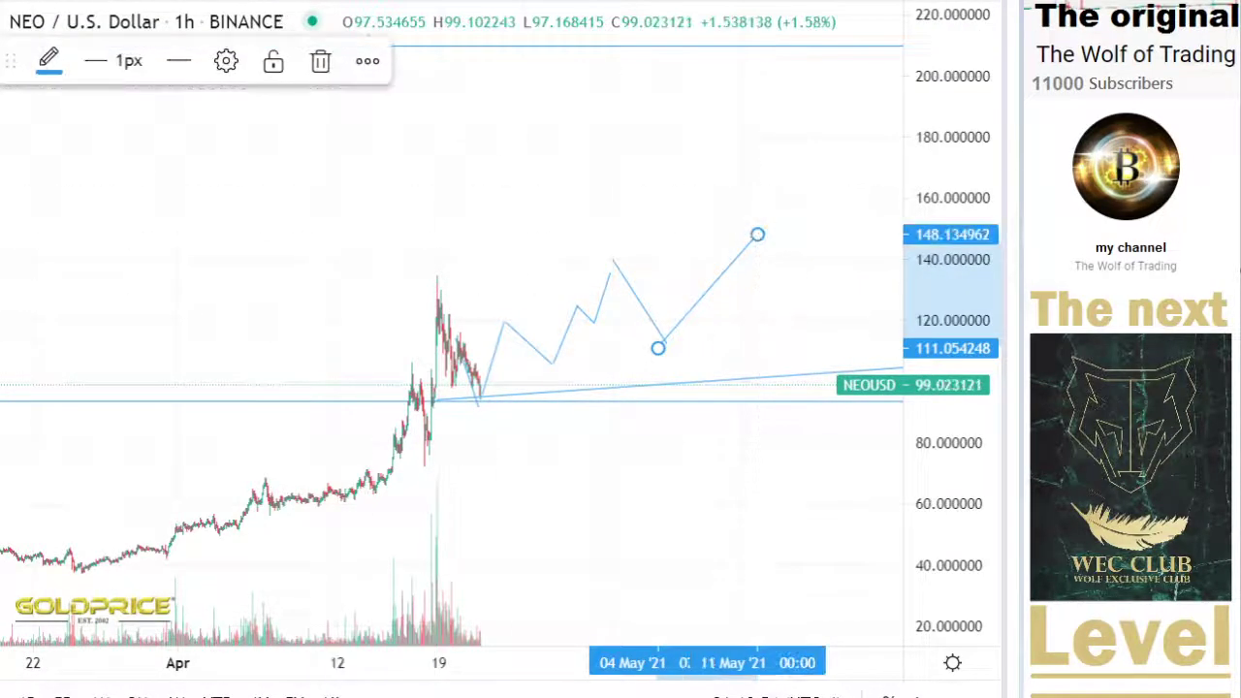
click(370, 2)
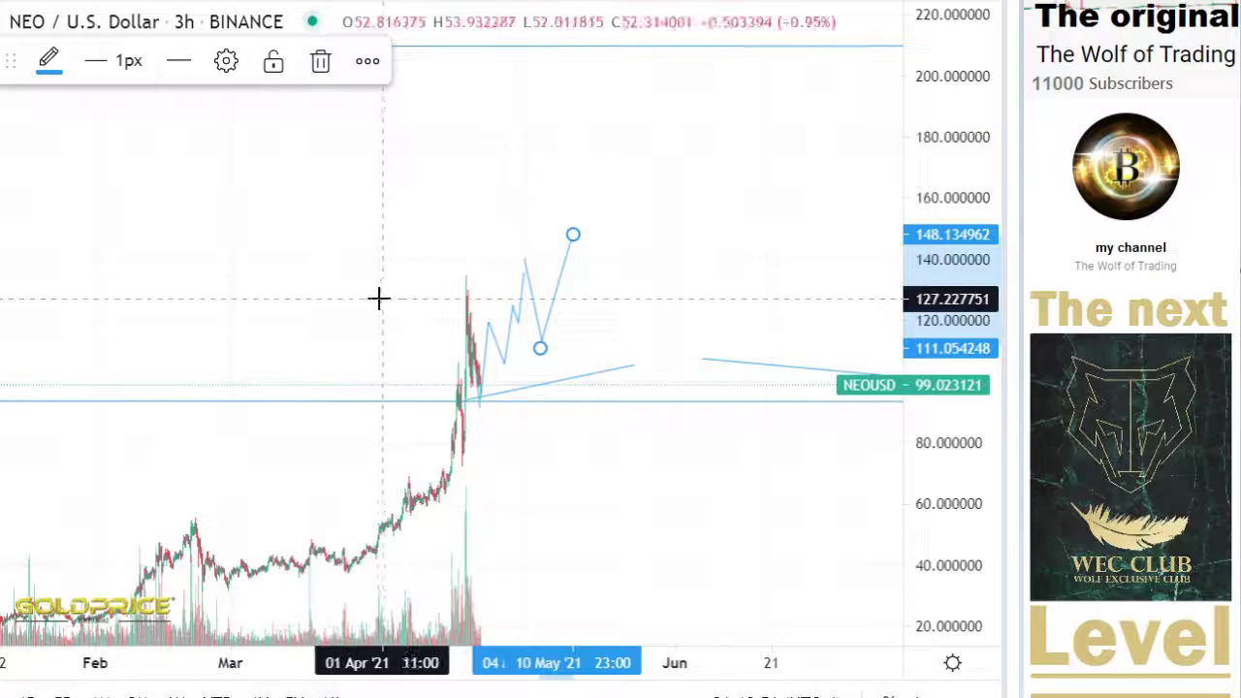
Examine the NEO chart on the 1 day interval and set the interval to 4 hours
click(286, 2)
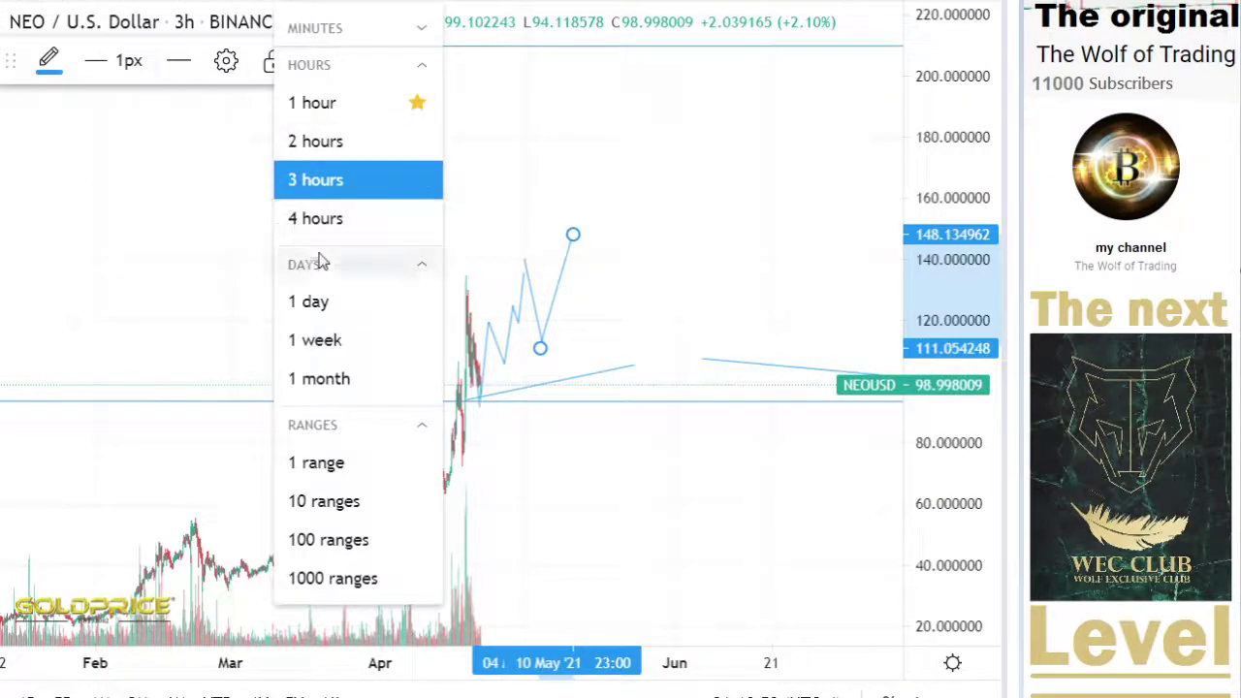
click(325, 302)
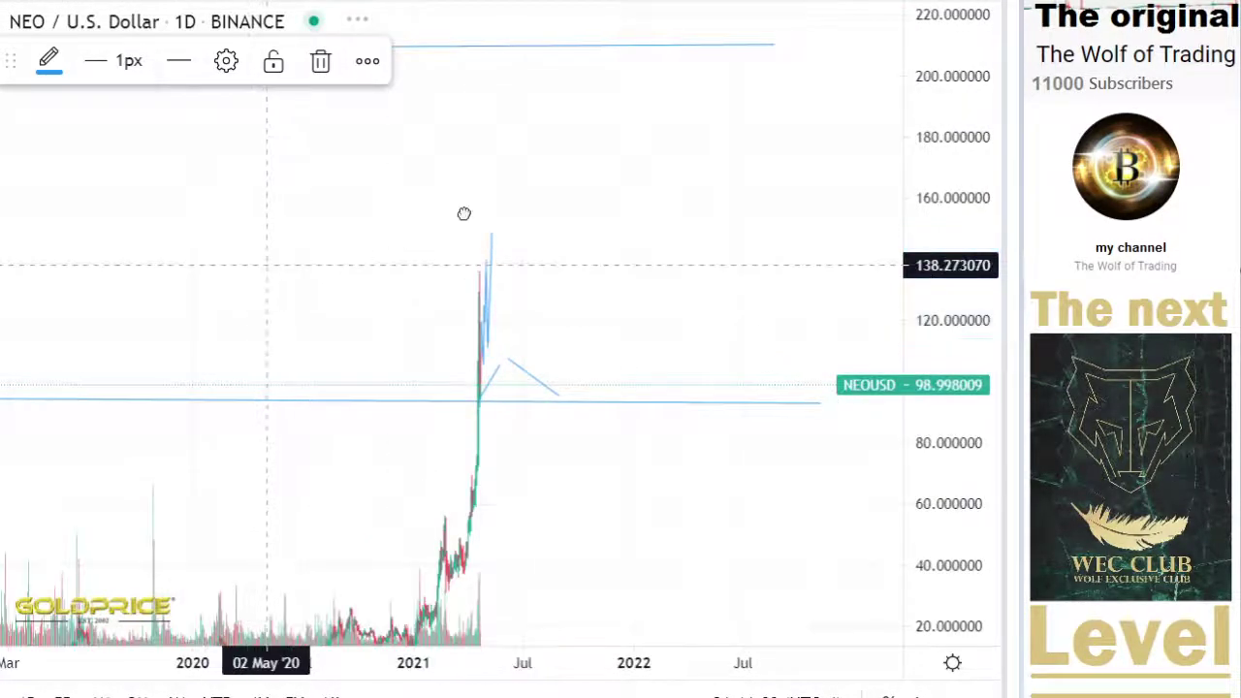
drag(464, 214, 579, 180)
click(291, 2)
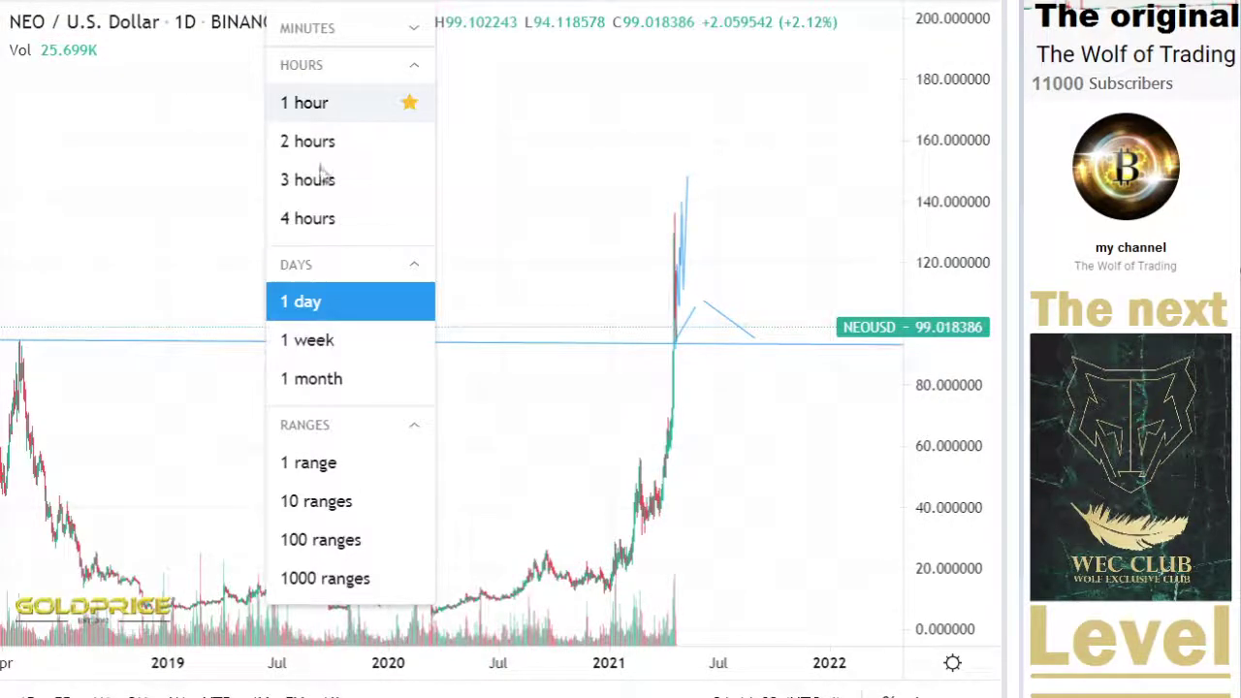
click(310, 220)
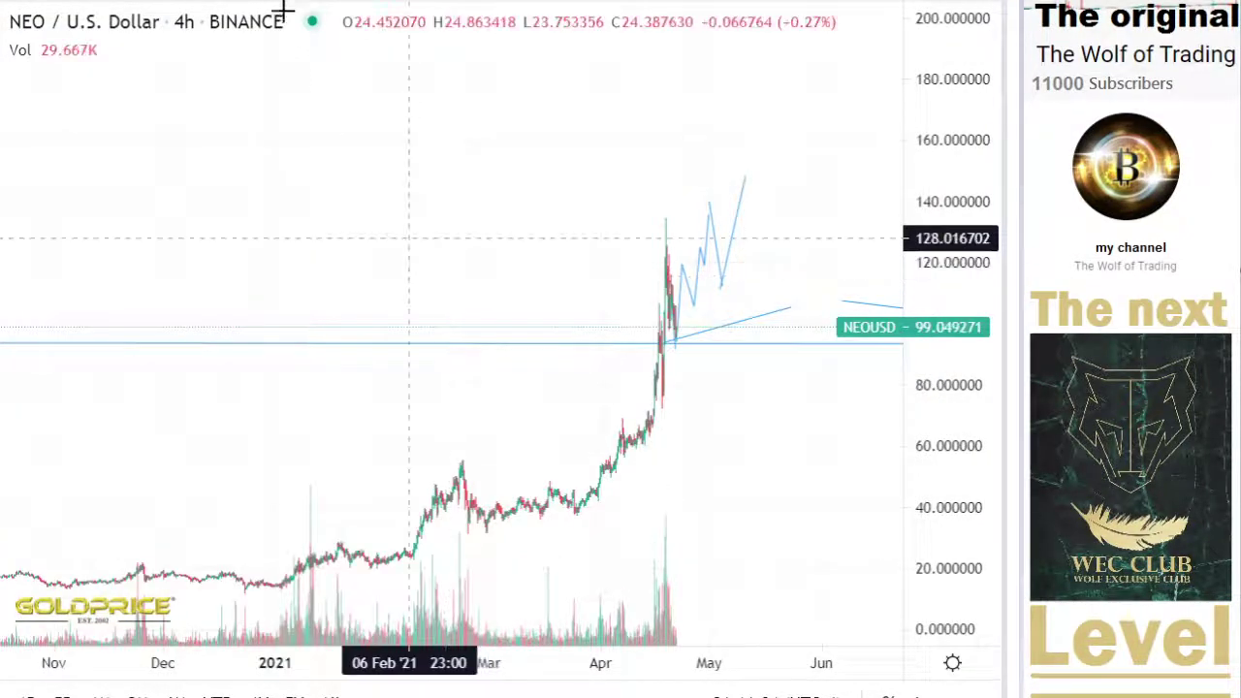
Set the chart interval to 1 day and compress the price scale to bring the 2018 highs and the upper resistance line into view
click(295, 2)
click(295, 1)
click(295, 2)
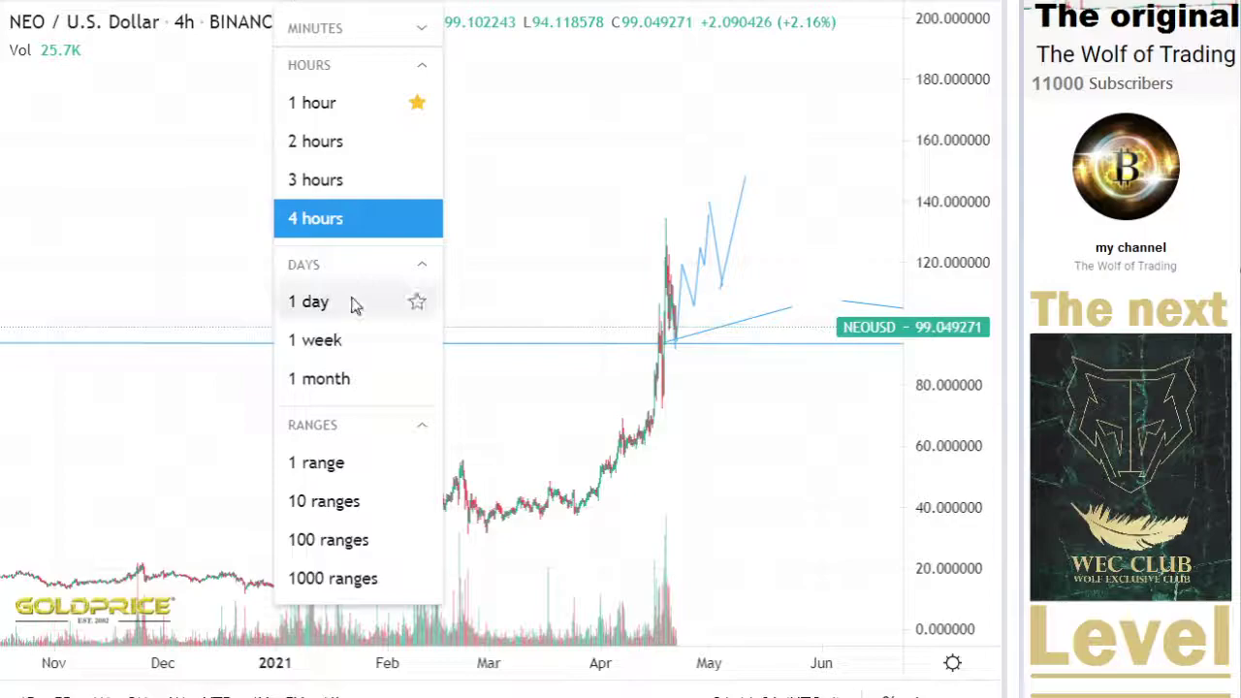
click(310, 302)
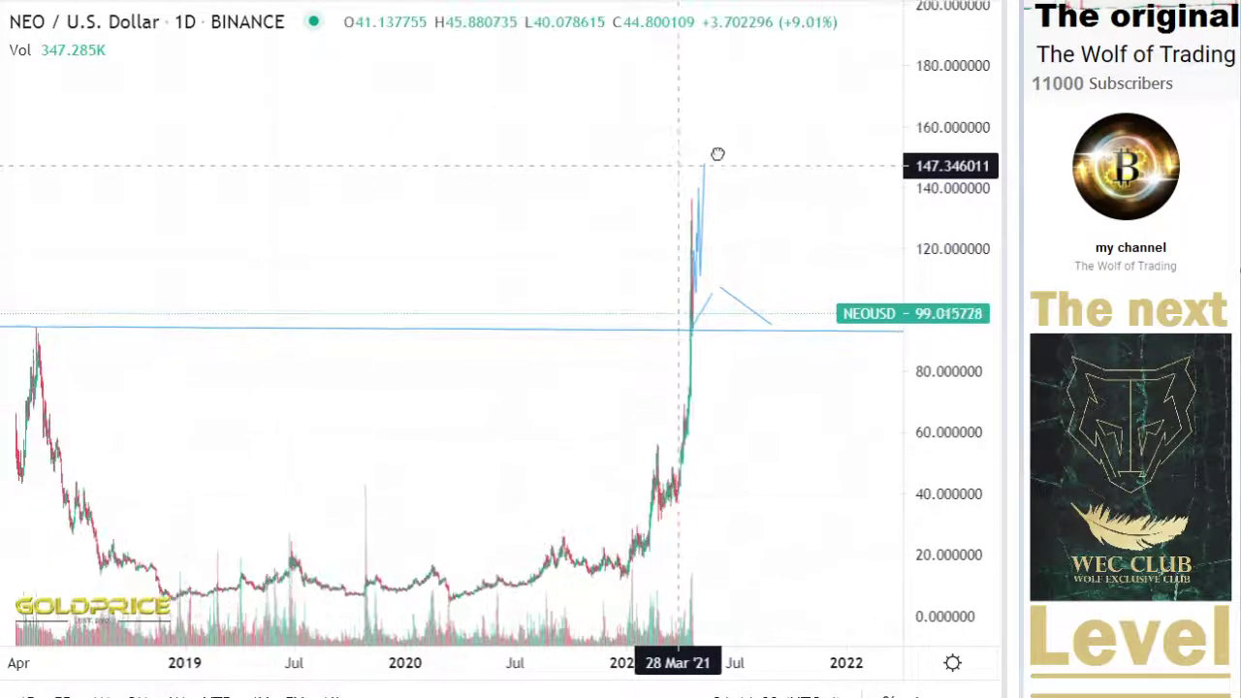
drag(718, 154, 798, 152)
drag(717, 181, 777, 197)
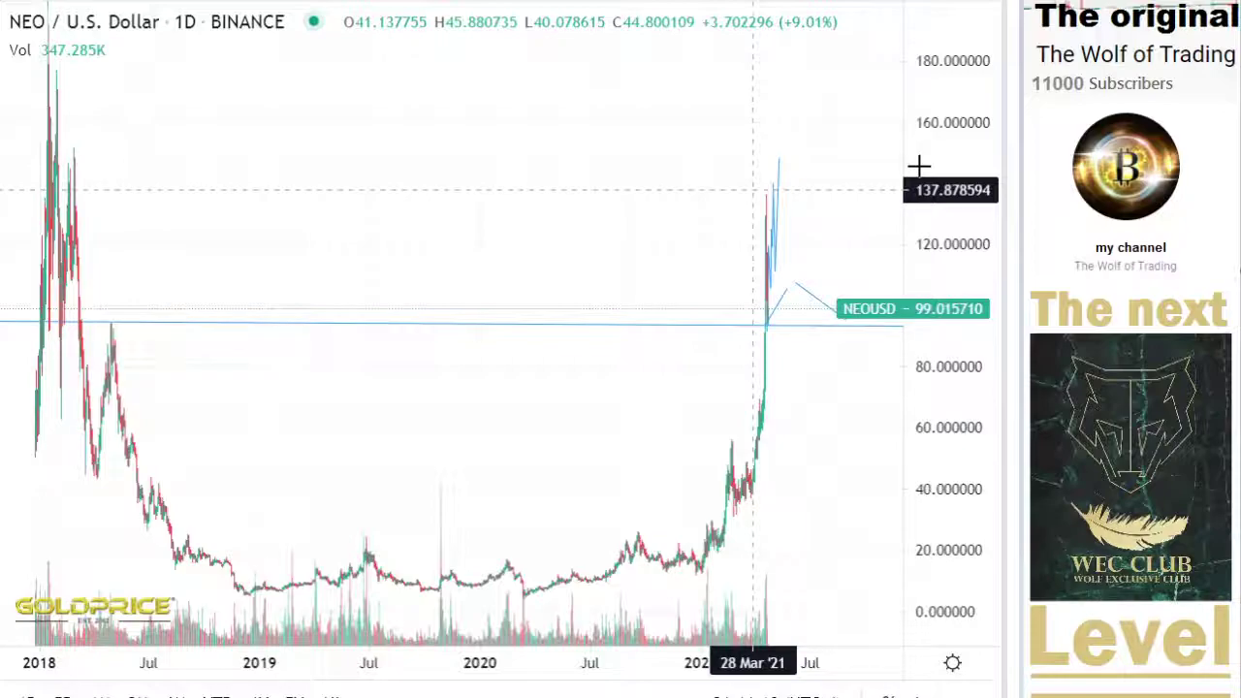
drag(941, 166, 941, 275)
drag(718, 189, 740, 194)
Draw a horizontal trend line at about 150.86 from 12 December 2017 to July 2021 and extend the last rising projection segment up to it
click(2, 19)
click(68, 18)
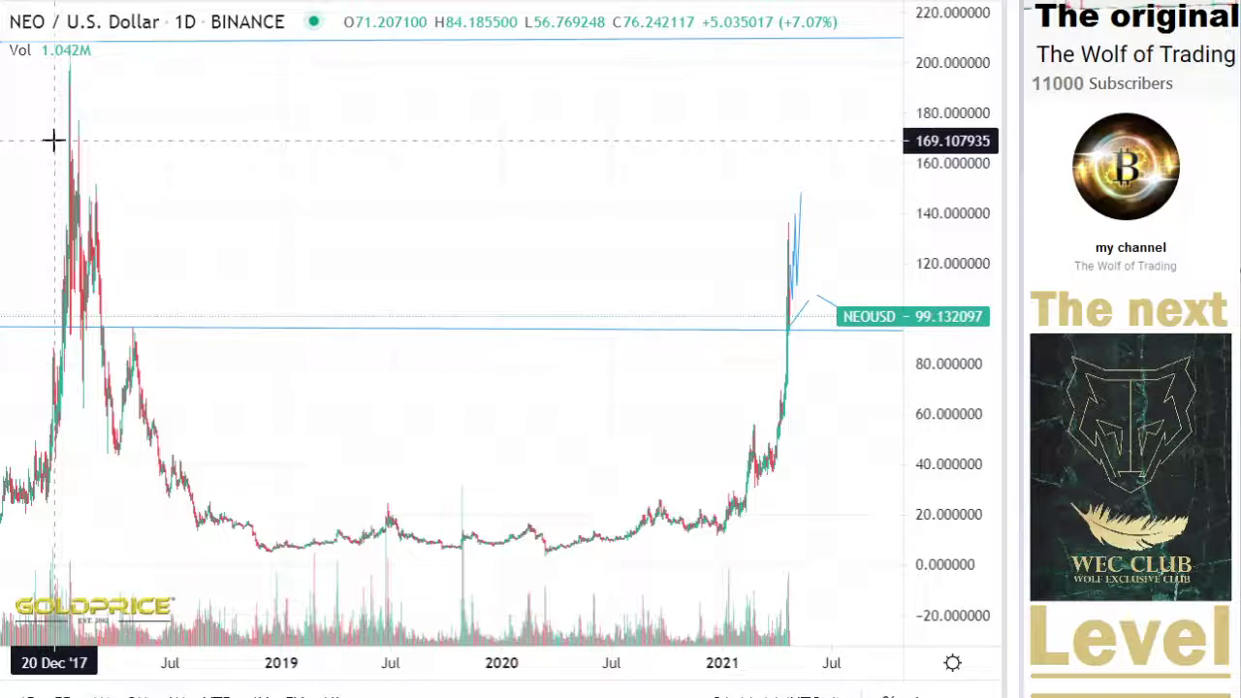
click(49, 186)
click(842, 185)
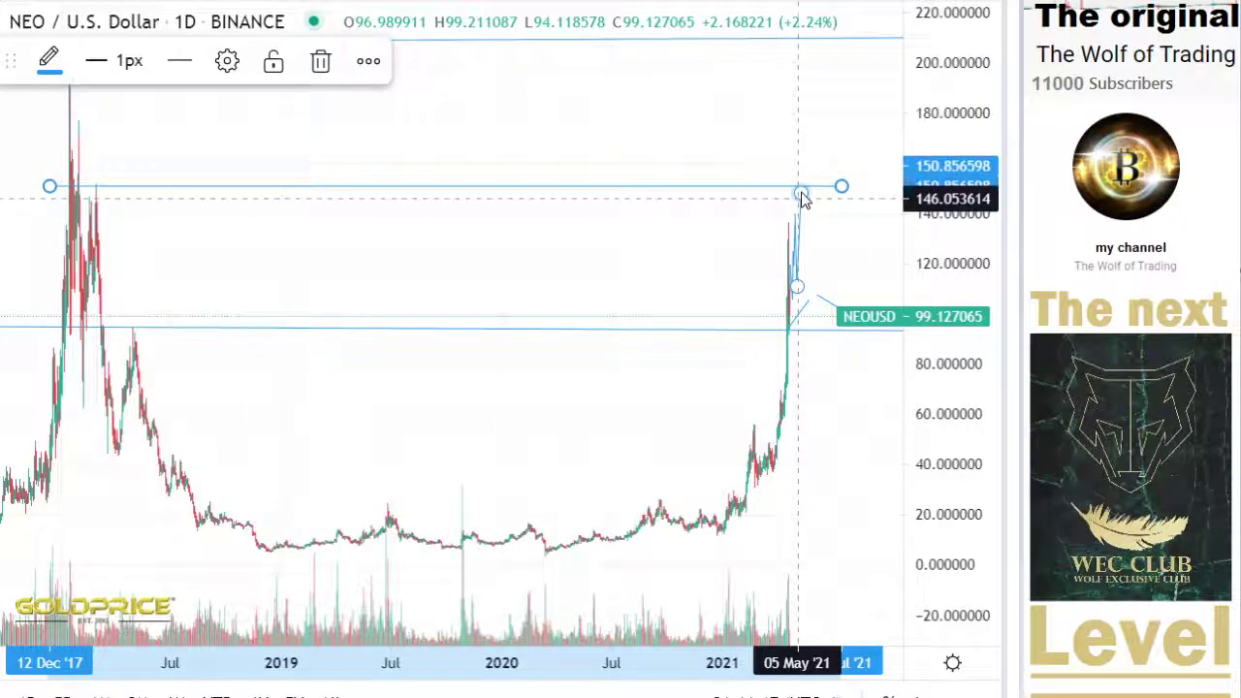
drag(802, 193, 804, 185)
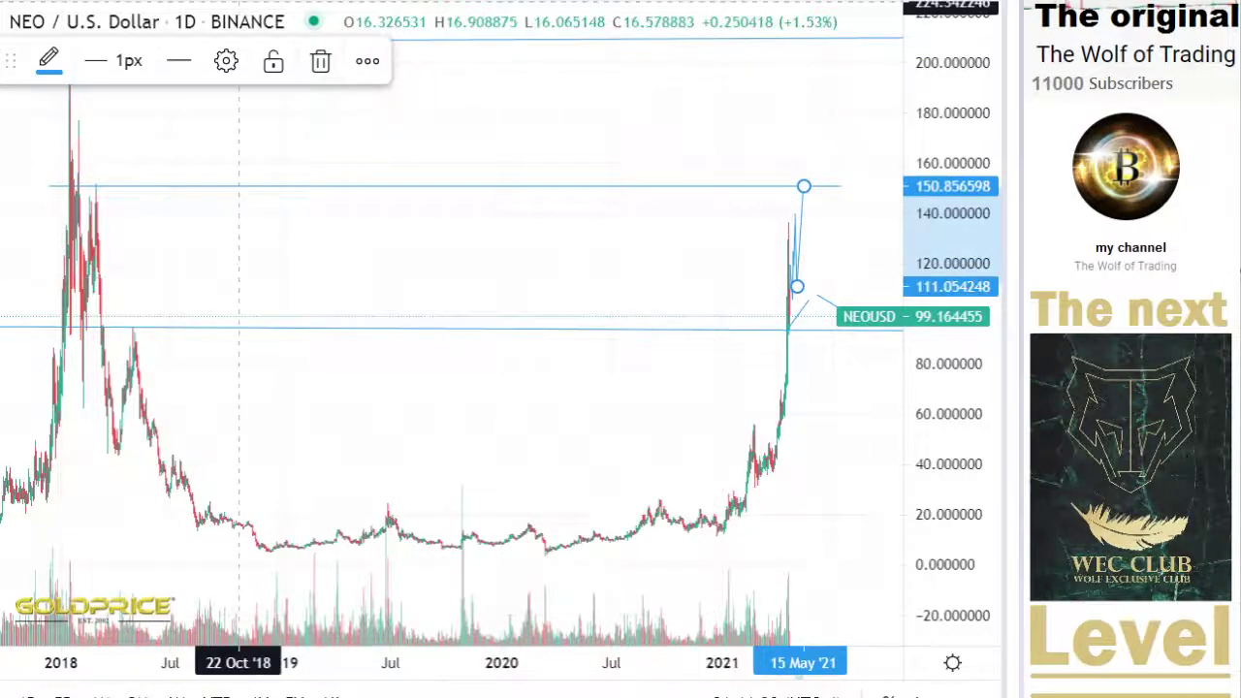
Set the interval to 4 hours and draw a rising trend line over the highs from about 123 on 30 March to about 172.95 on 22 June
click(281, 2)
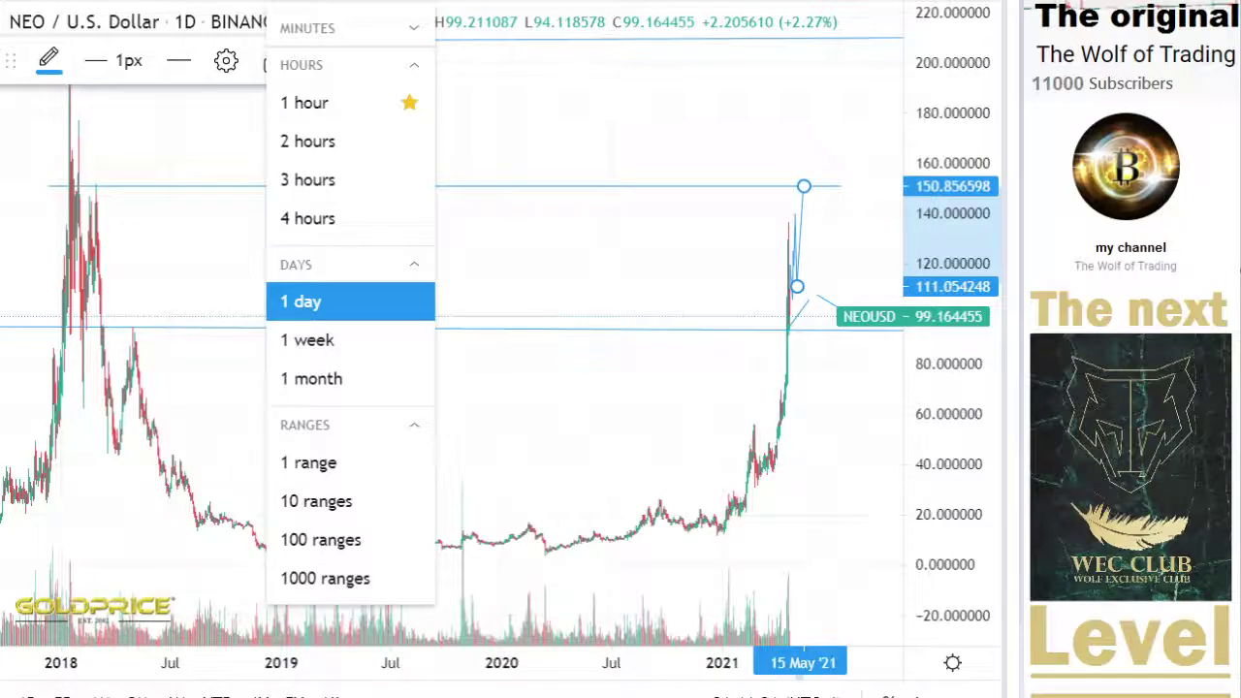
click(307, 218)
scroll(748, 247, up, 5)
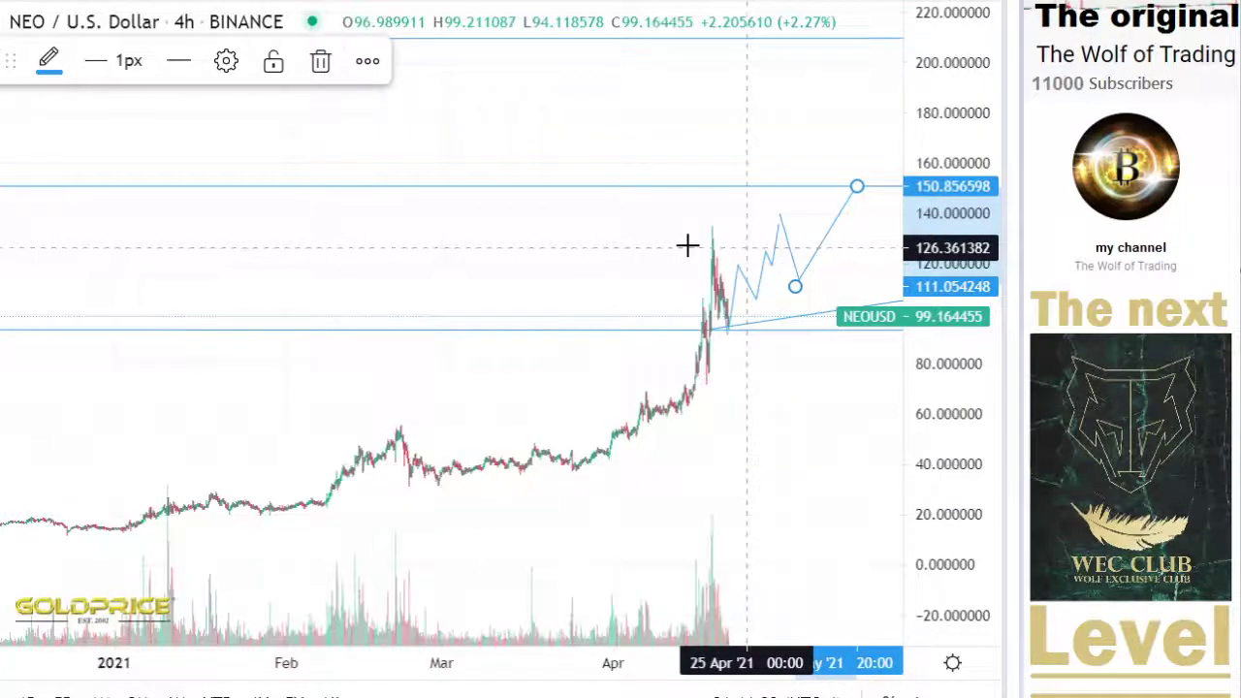
drag(601, 249, 383, 282)
scroll(382, 283, up, 3)
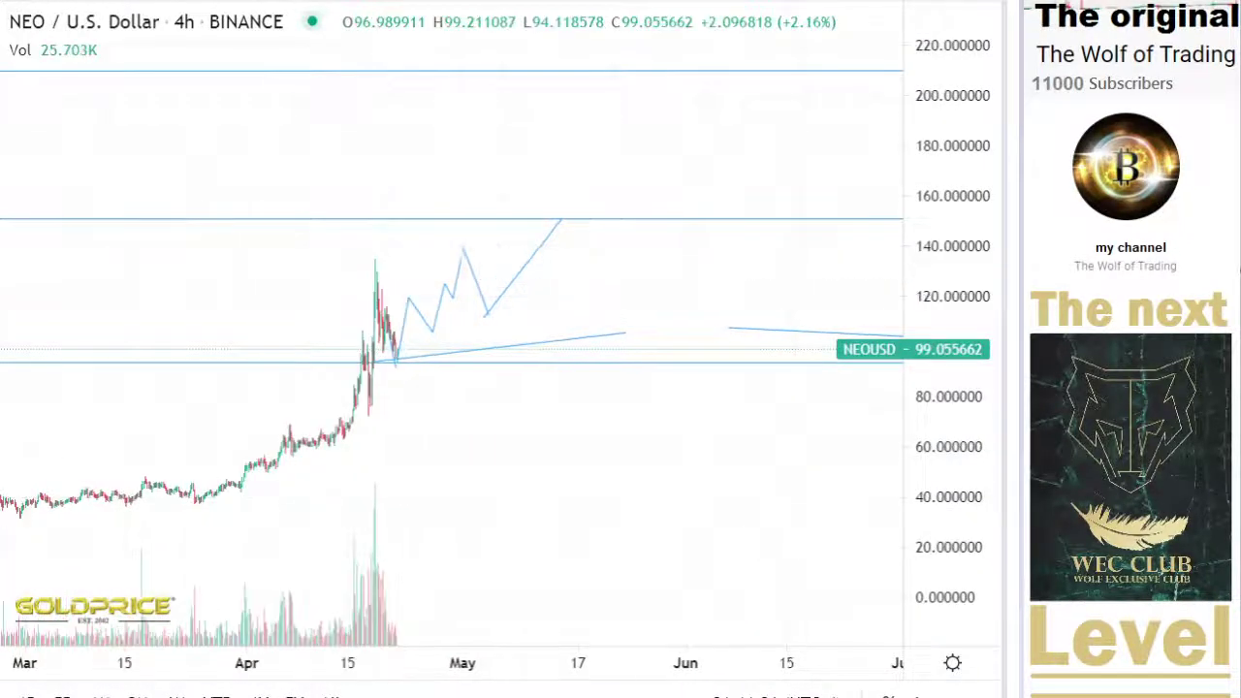
click(1, 16)
click(66, 16)
click(234, 289)
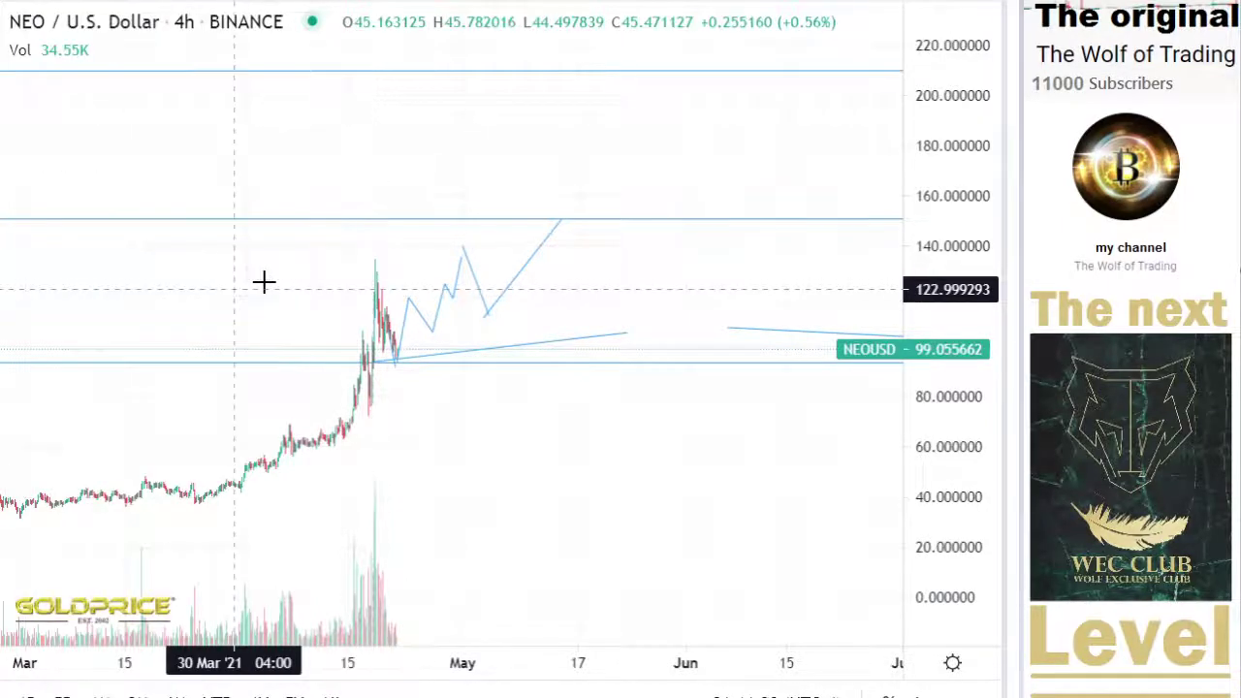
click(838, 164)
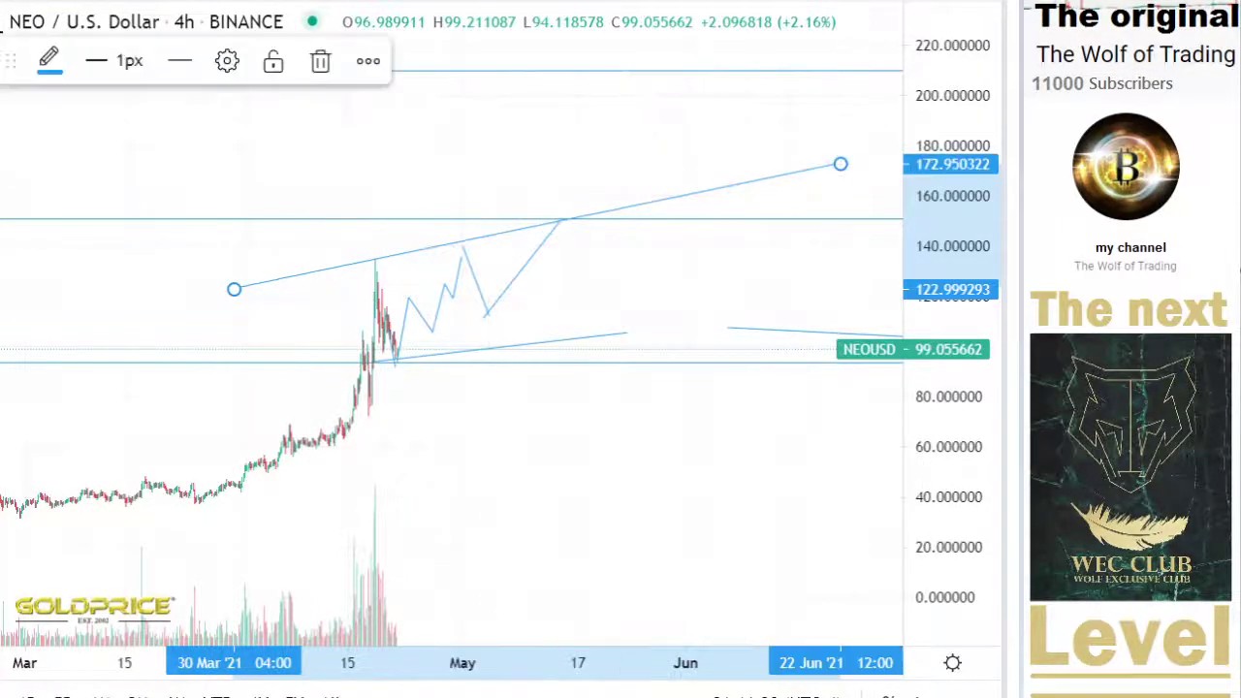
Draw a steep support line from about 57.20 on 12 April to beyond the upper trend line, and lower the last projection segment's end to about 143.65
click(1, 17)
click(64, 17)
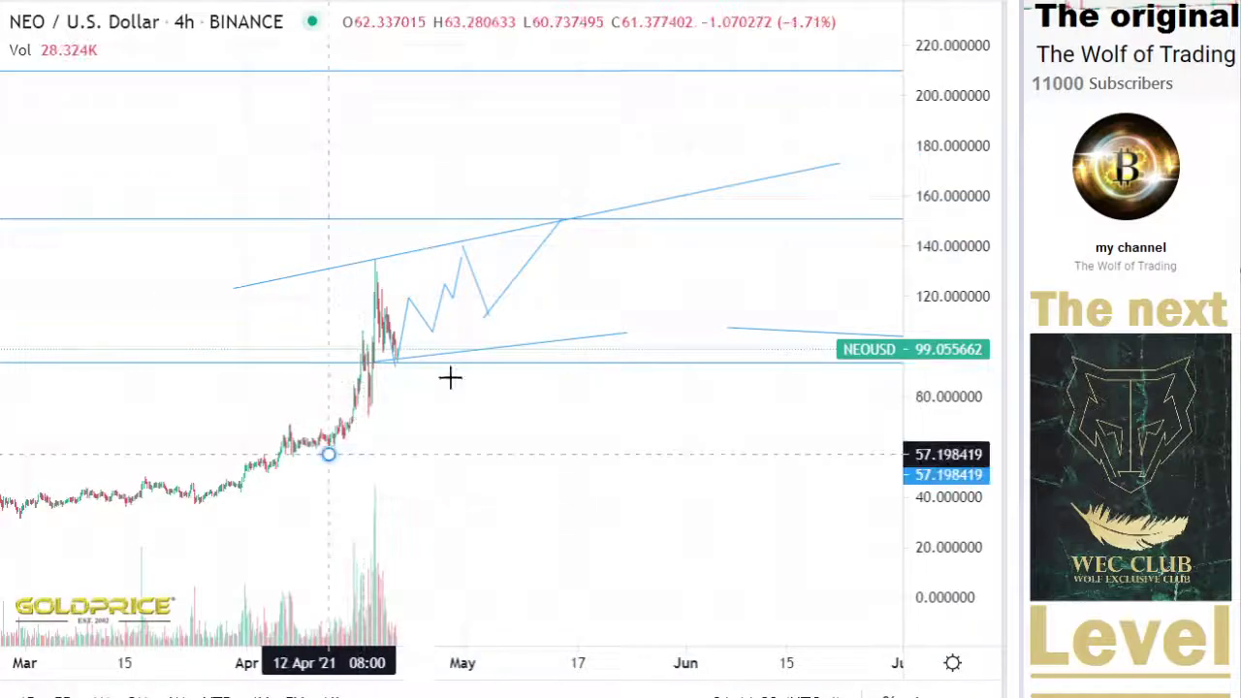
click(665, 186)
drag(560, 224, 521, 236)
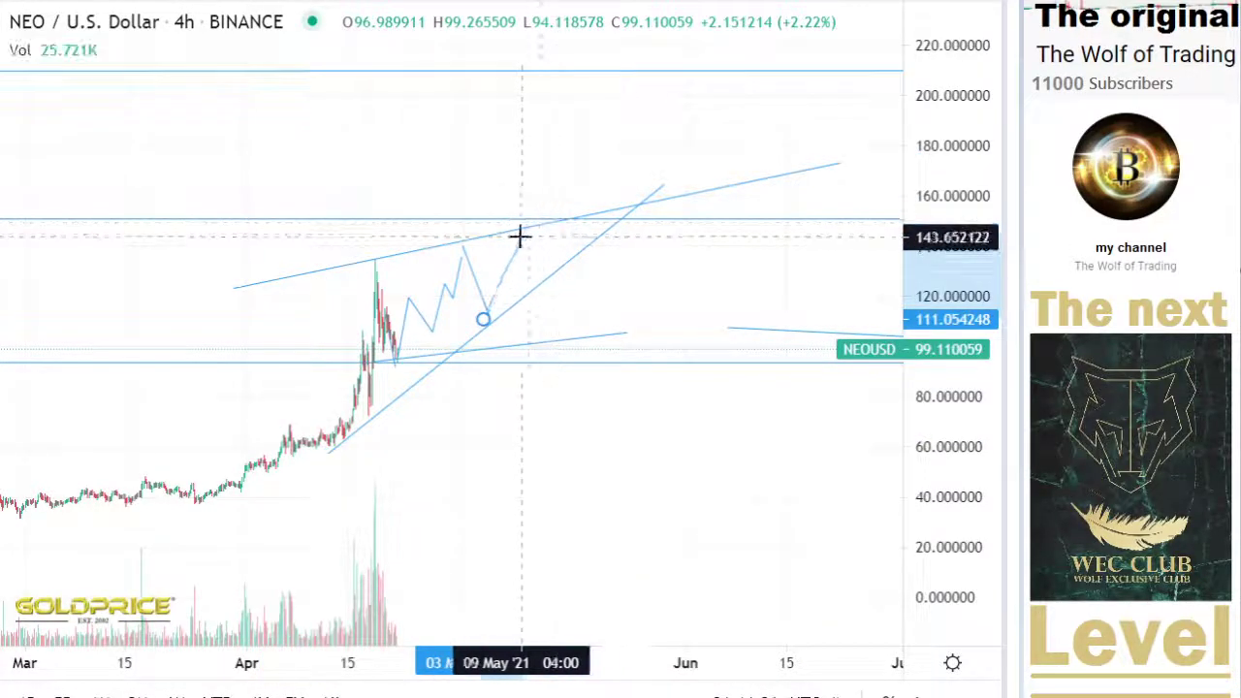
Draw a short falling projection segment from about 144.61 to about 135.49 on 12 May
click(2, 20)
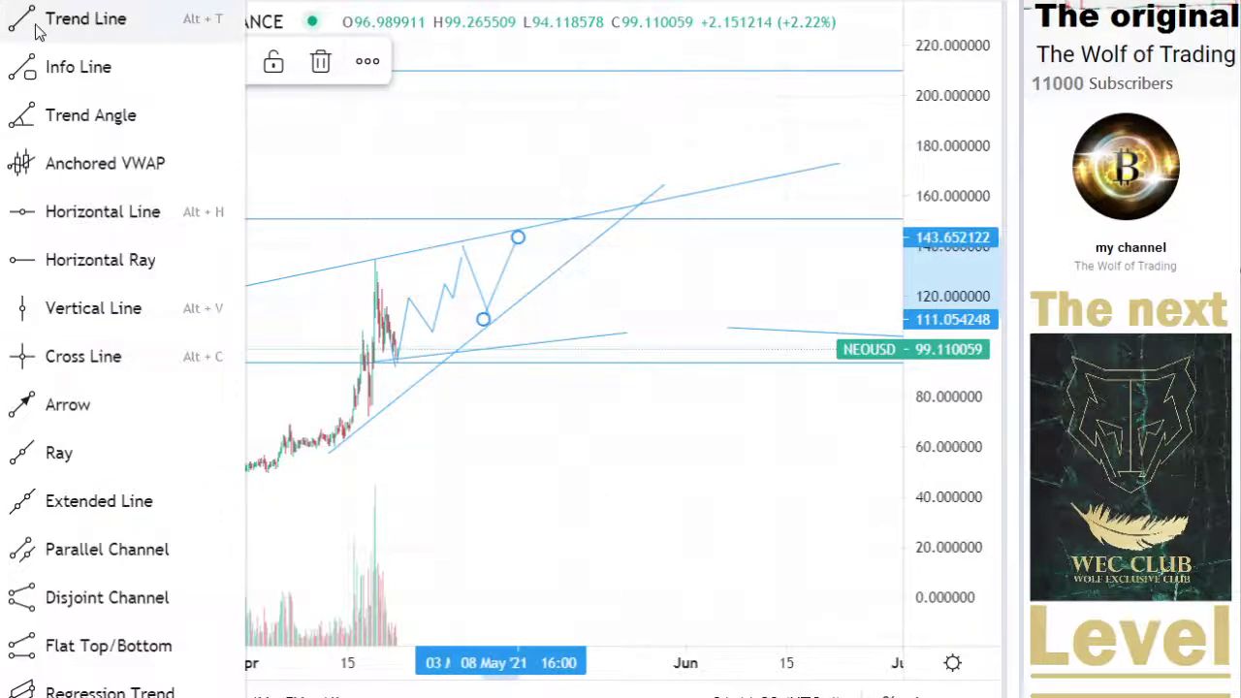
click(37, 27)
click(522, 235)
click(547, 257)
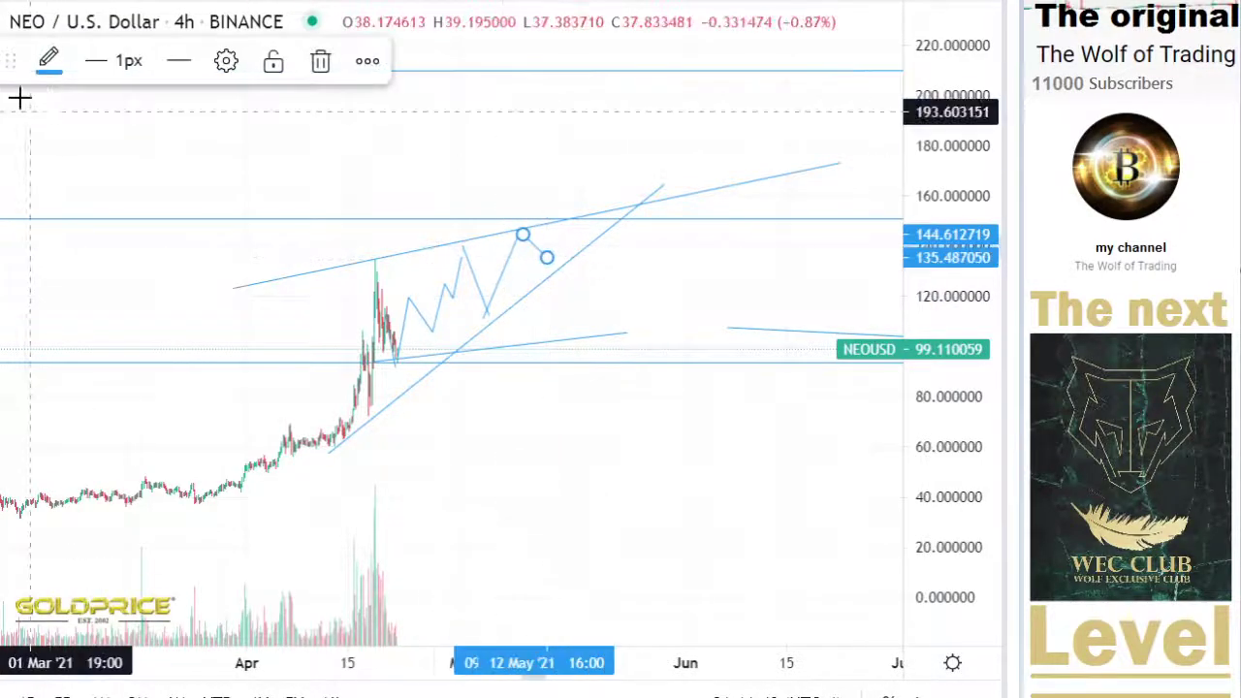
Draw a rising projection segment from about 133.57 to about 154.70, starting at the short falling segment's lower end
key(alt+t)
click(548, 262)
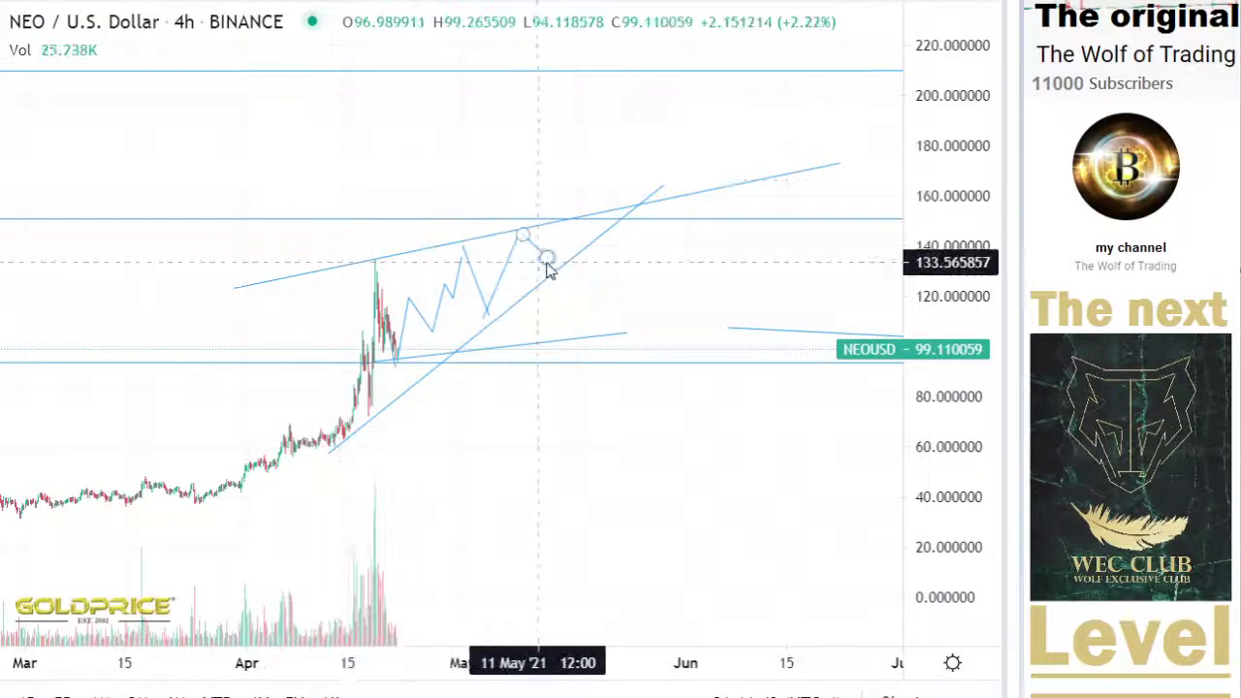
click(587, 209)
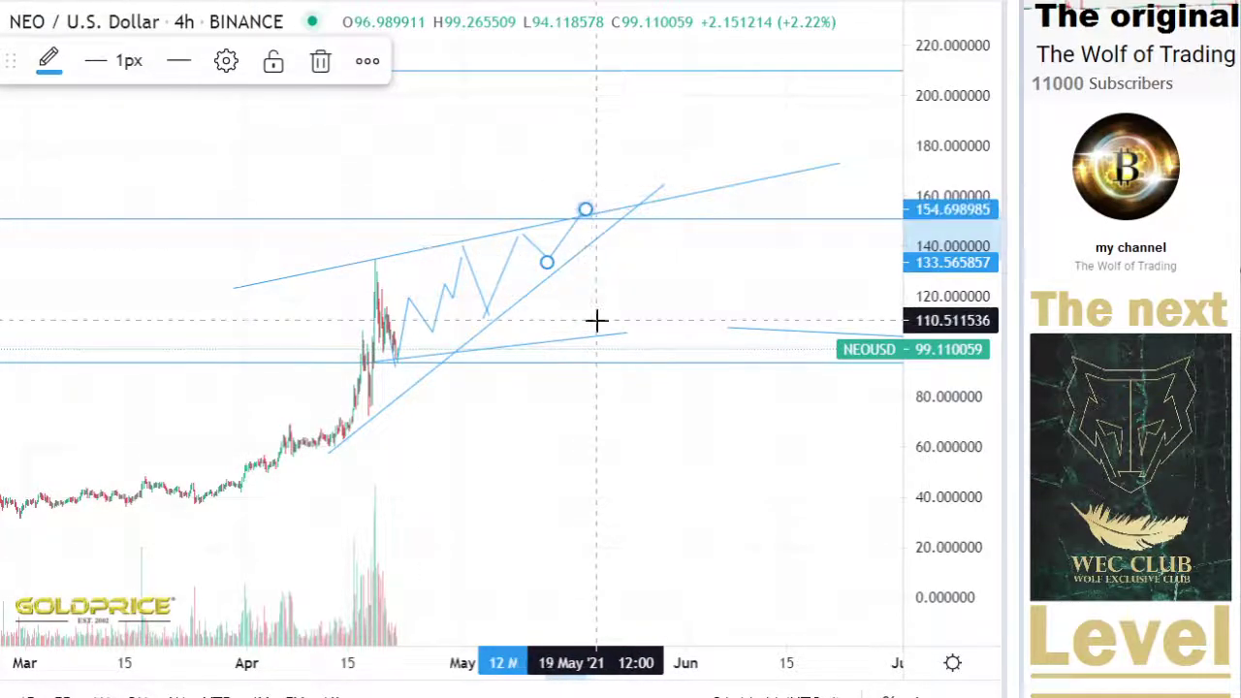
Examine the finished wedge and zigzag projection on the 4 hours interval and on the 1 day interval
scroll(595, 321, down, 3)
scroll(597, 321, down, 1)
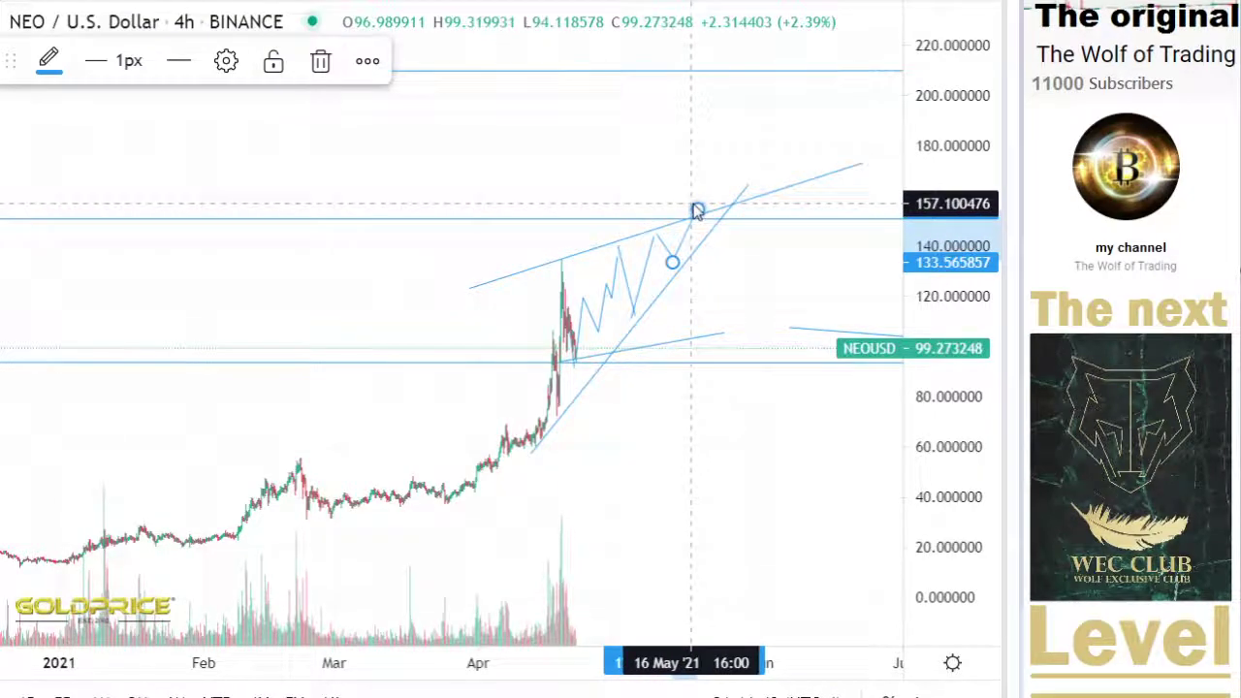
drag(679, 436, 612, 327)
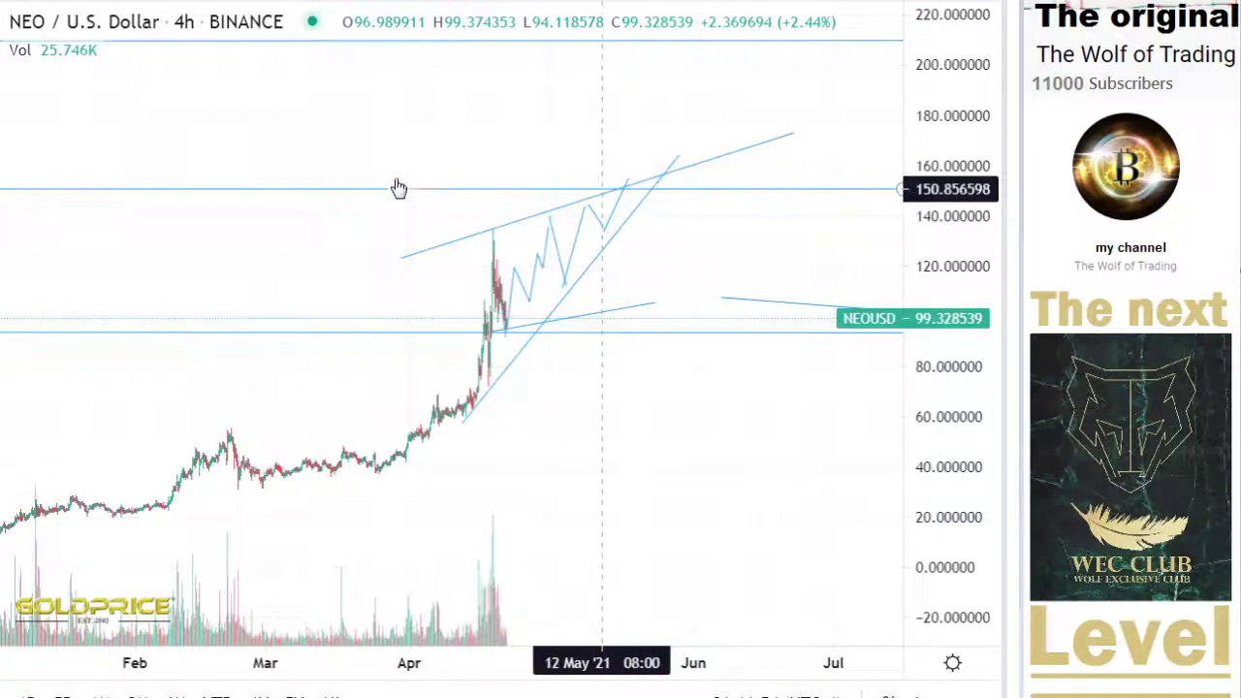
click(293, 5)
click(381, 302)
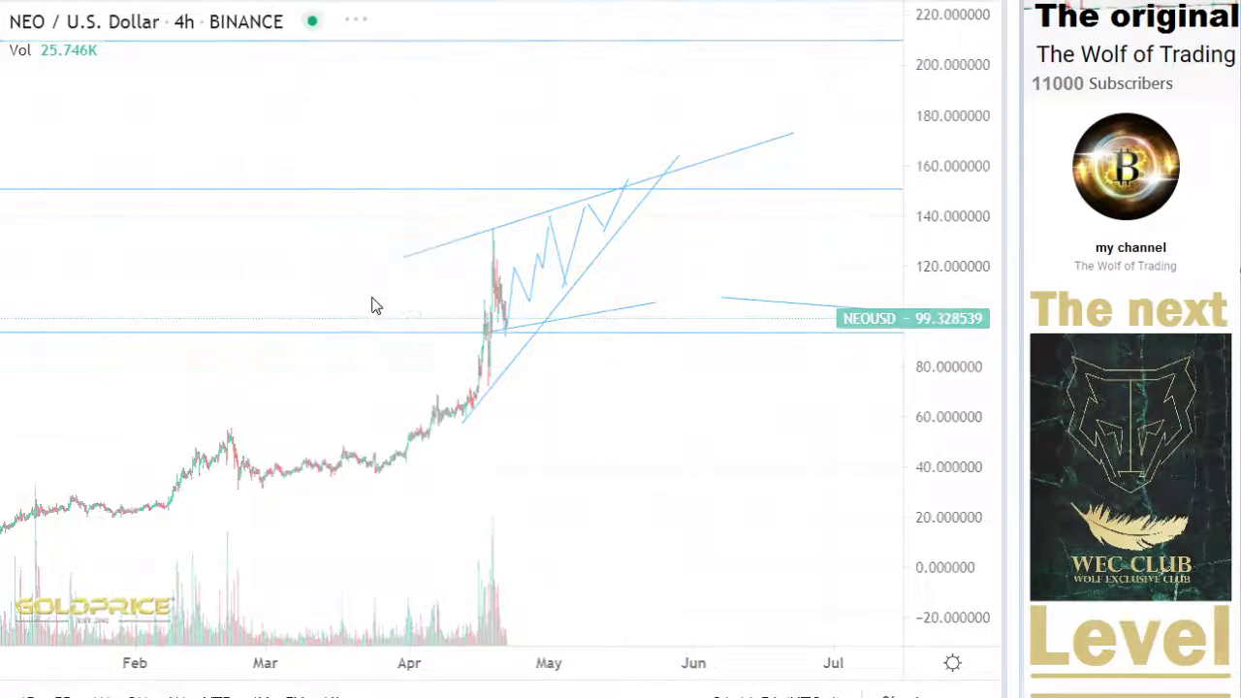
drag(975, 274, 1073, 275)
scroll(858, 281, up, 3)
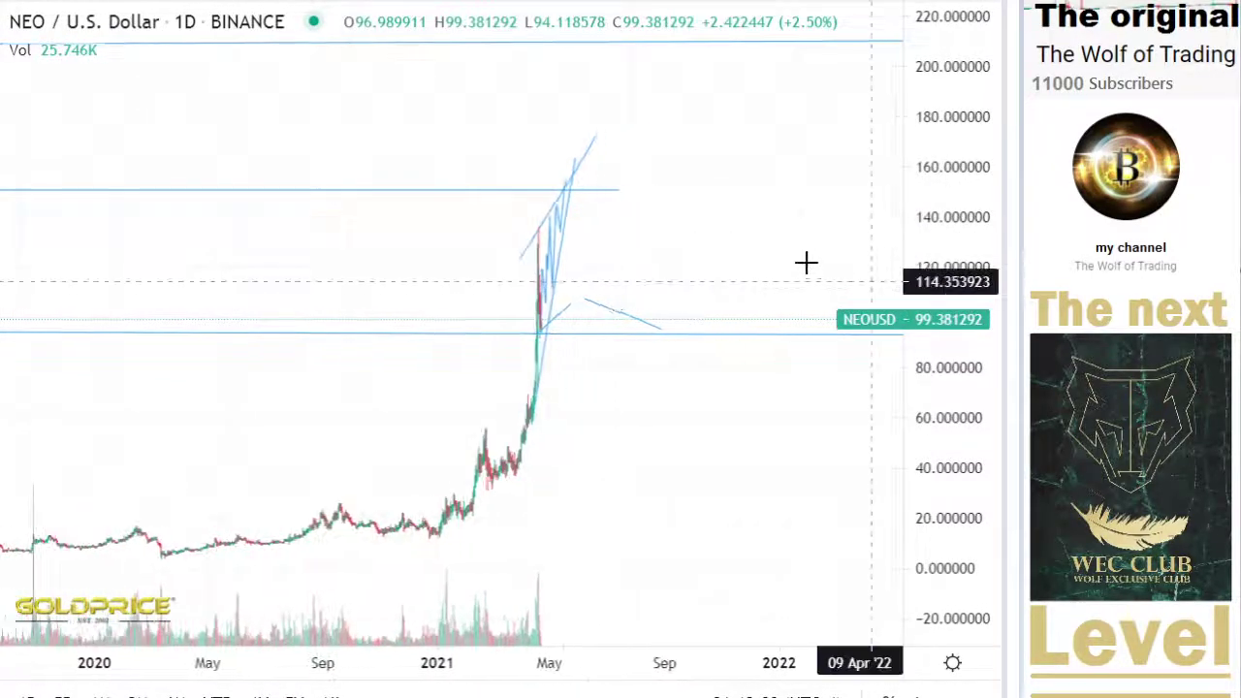
drag(655, 231, 908, 266)
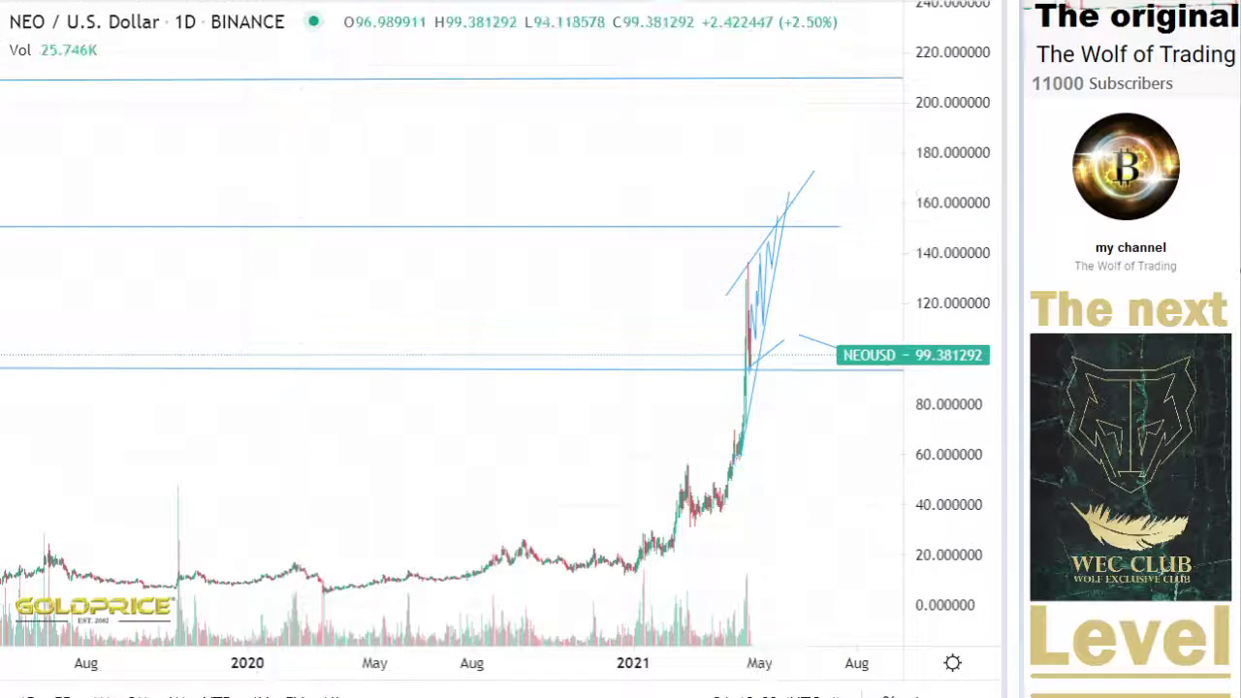
Set the interval to 1 week and examine the projection against the 2018 peaks and resistance lines
click(308, 2)
click(313, 341)
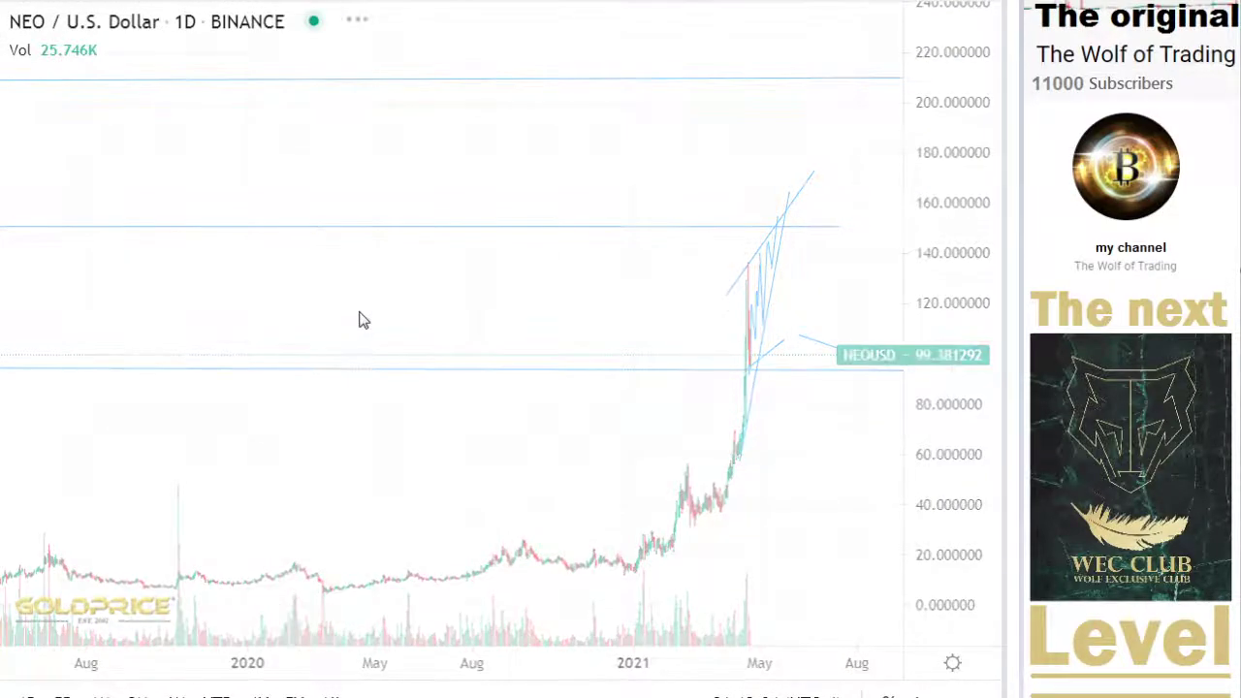
scroll(560, 344, up, 6)
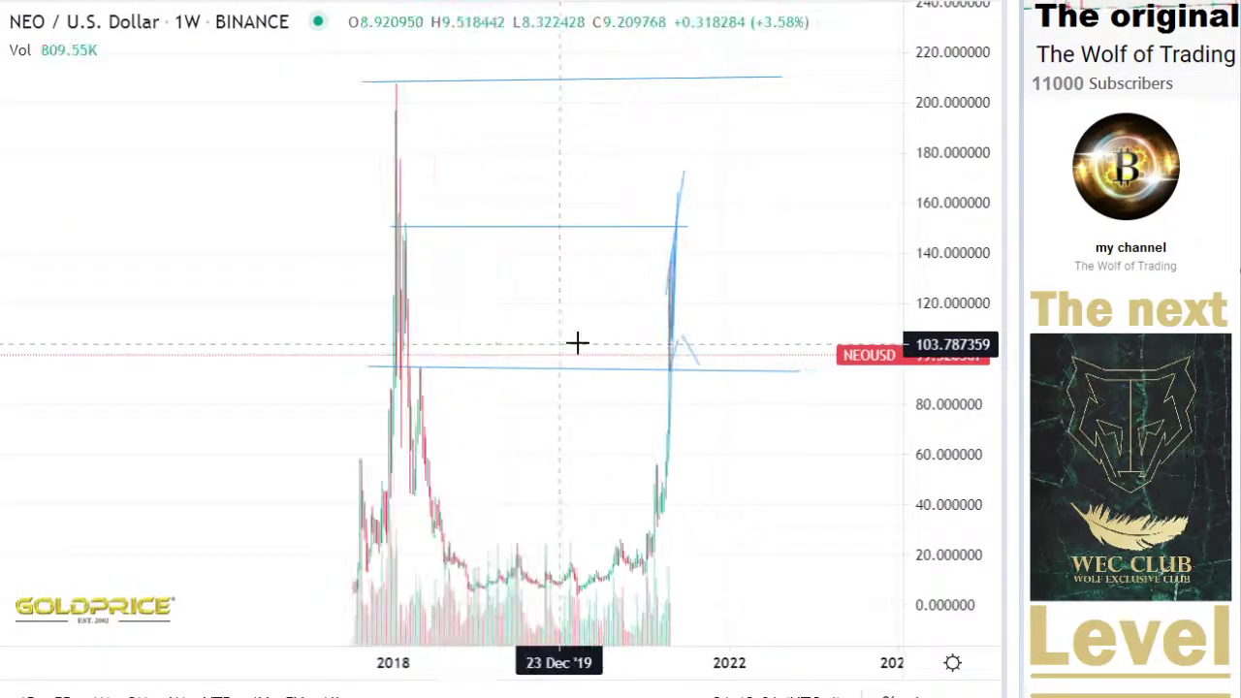
drag(842, 333, 948, 341)
scroll(759, 330, up, 6)
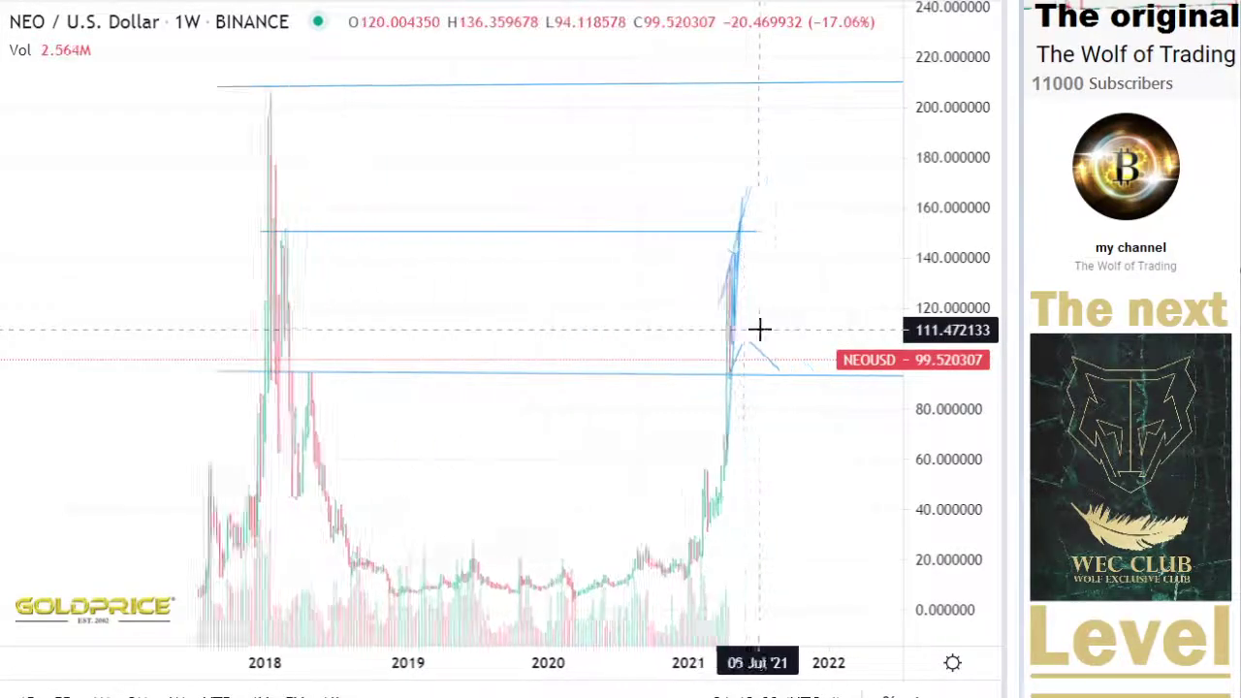
drag(864, 320, 1023, 279)
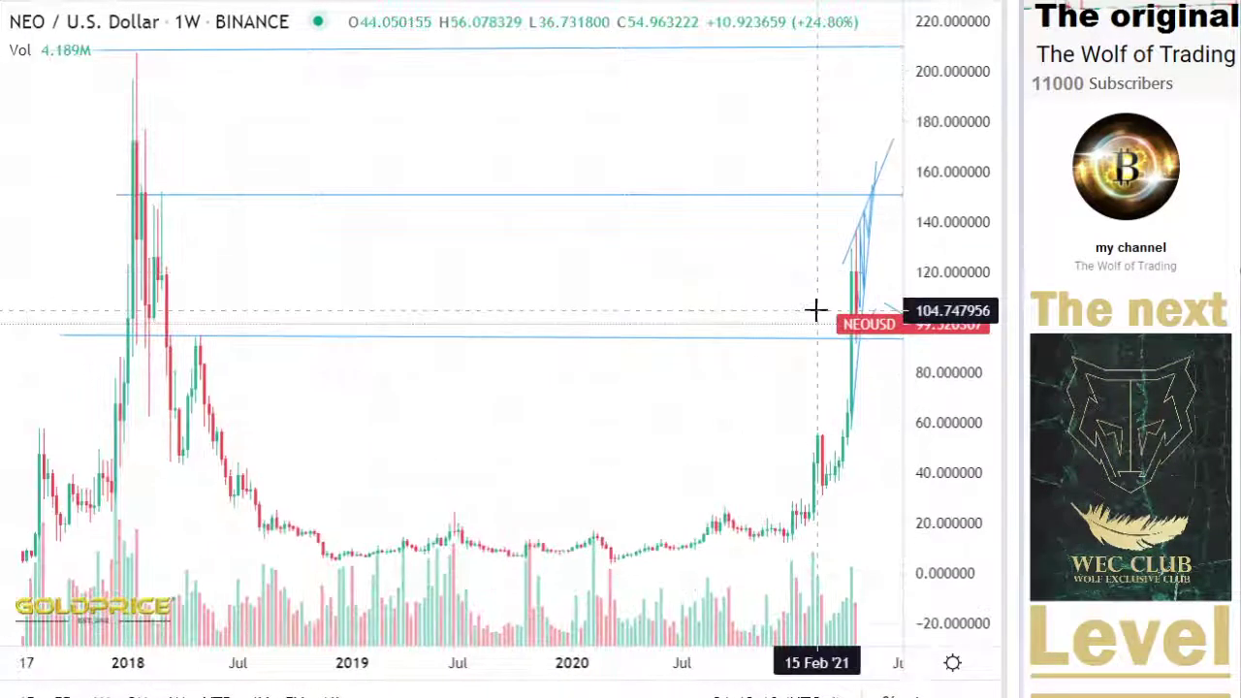
scroll(815, 310, up, 3)
drag(649, 281, 577, 272)
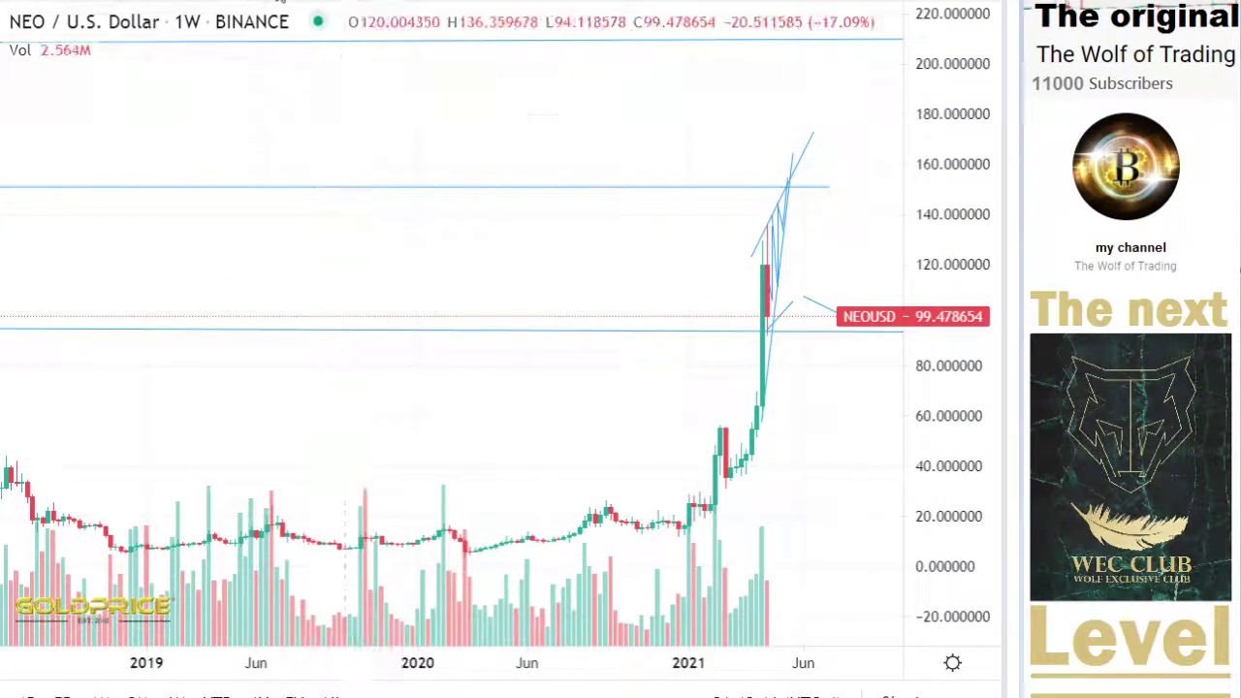
Set the interval back to 4 hours and examine the whole projection between the converging trend lines
click(280, 3)
click(334, 218)
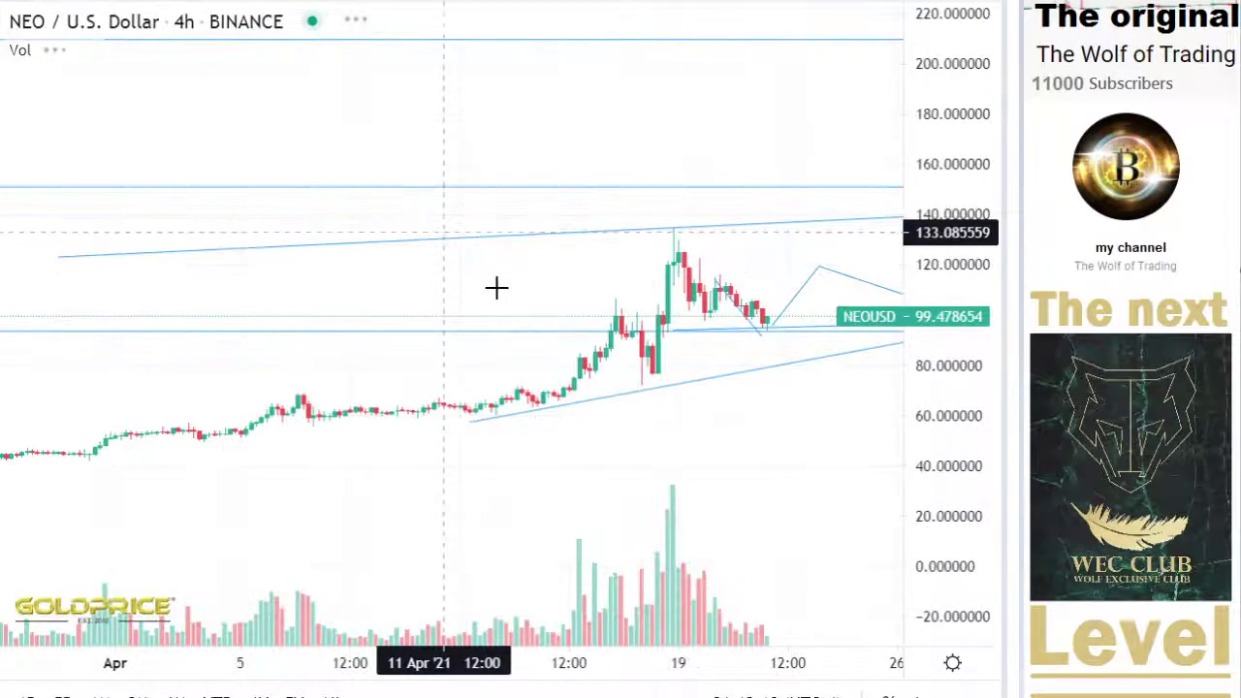
scroll(599, 252, down, 5)
drag(436, 158, 47, 210)
scroll(208, 325, down, 6)
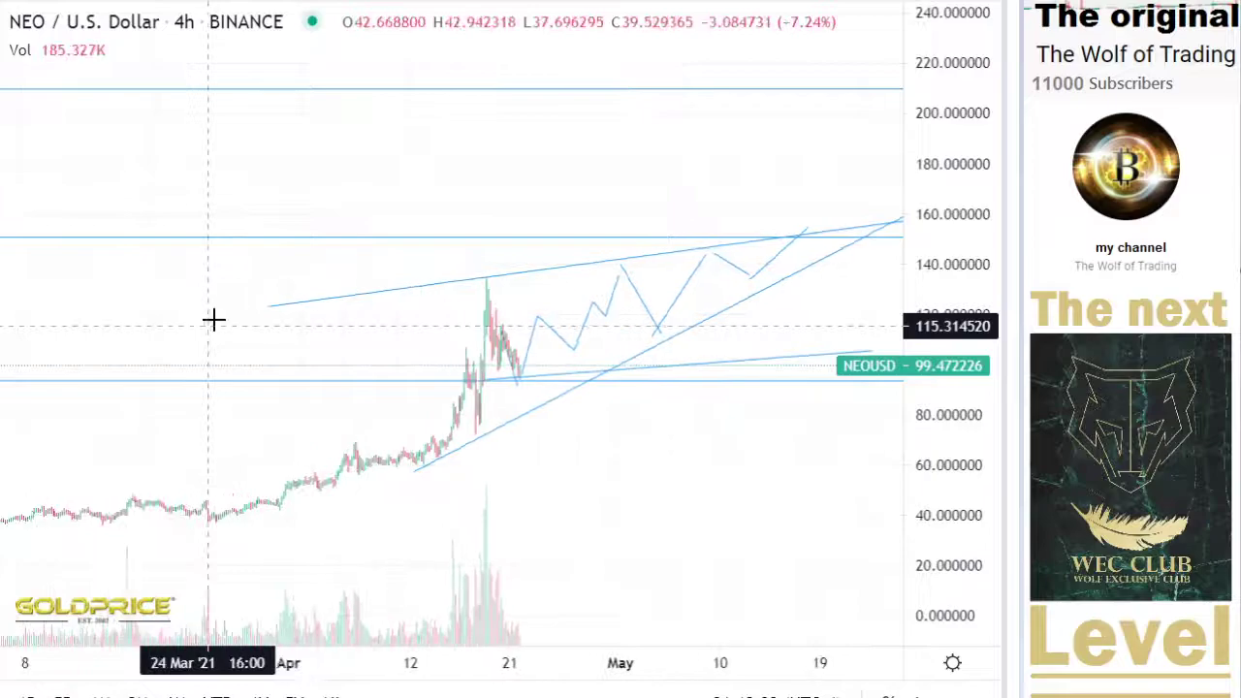
drag(360, 161, 80, 173)
drag(349, 200, 252, 210)
scroll(271, 226, down, 2)
scroll(270, 226, down, 2)
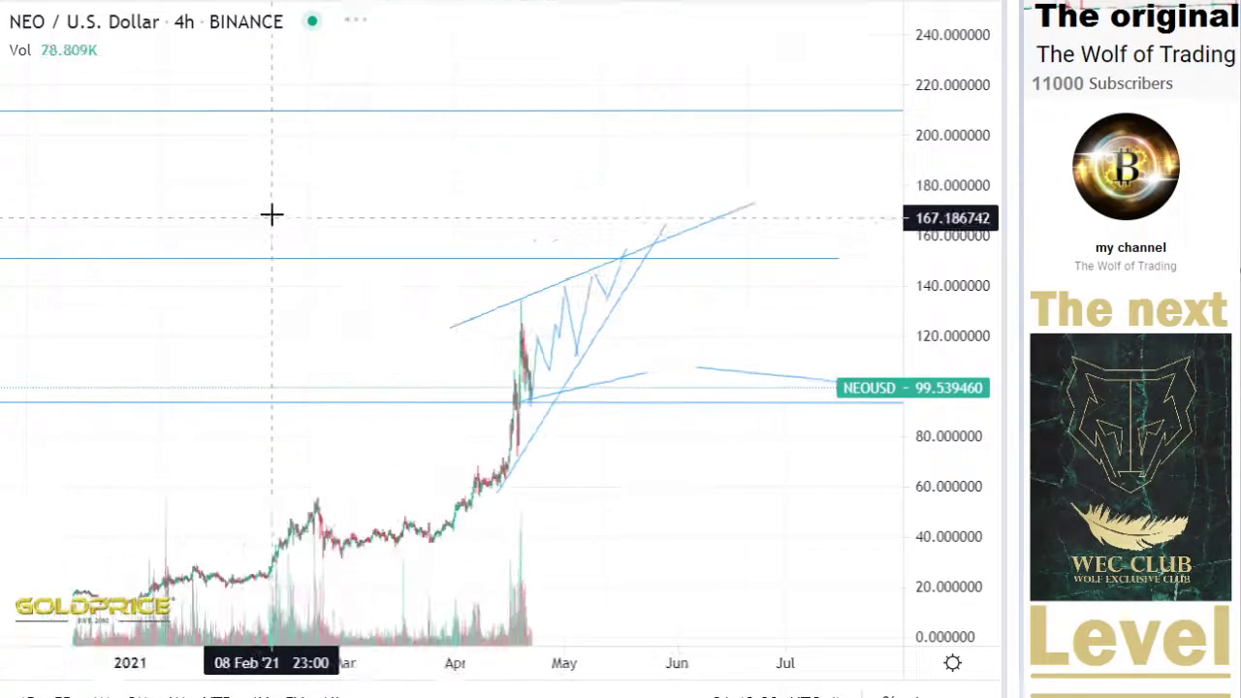
drag(179, 190, 1, 183)
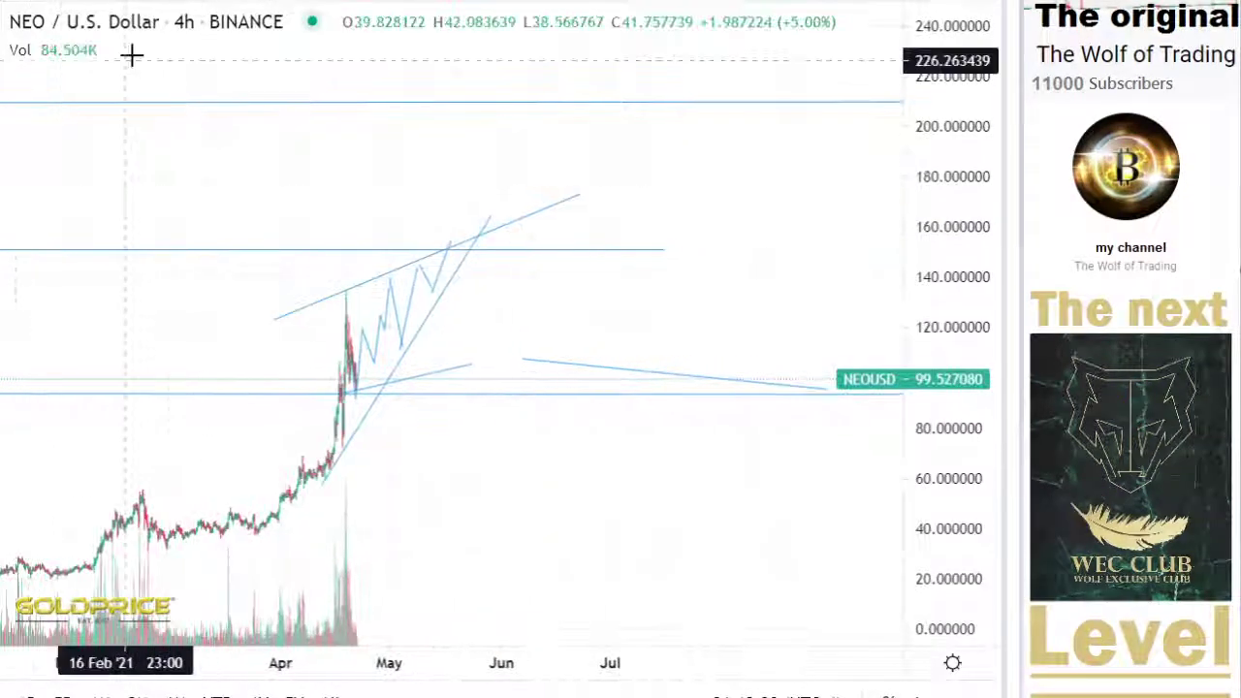
Set the interval to 1 day and examine the wedge and zigzag projection between the support and resistance lines
click(296, 3)
click(342, 311)
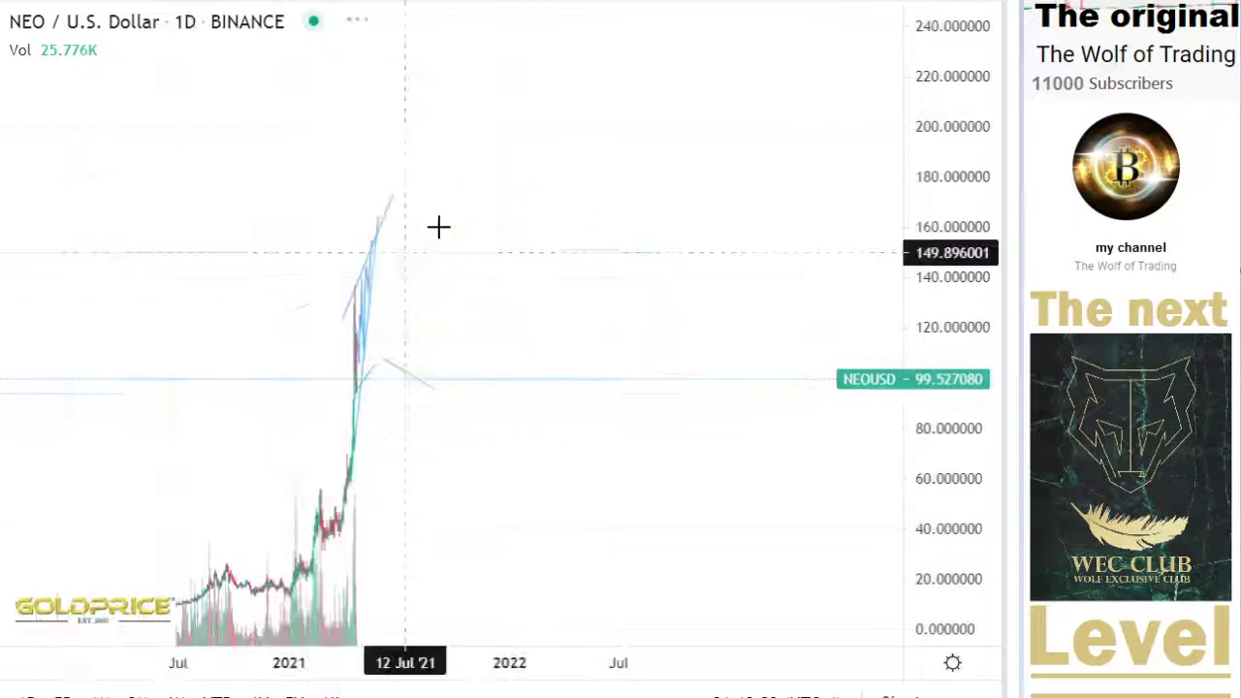
drag(510, 299, 1035, 276)
scroll(826, 326, up, 7)
scroll(820, 319, up, 5)
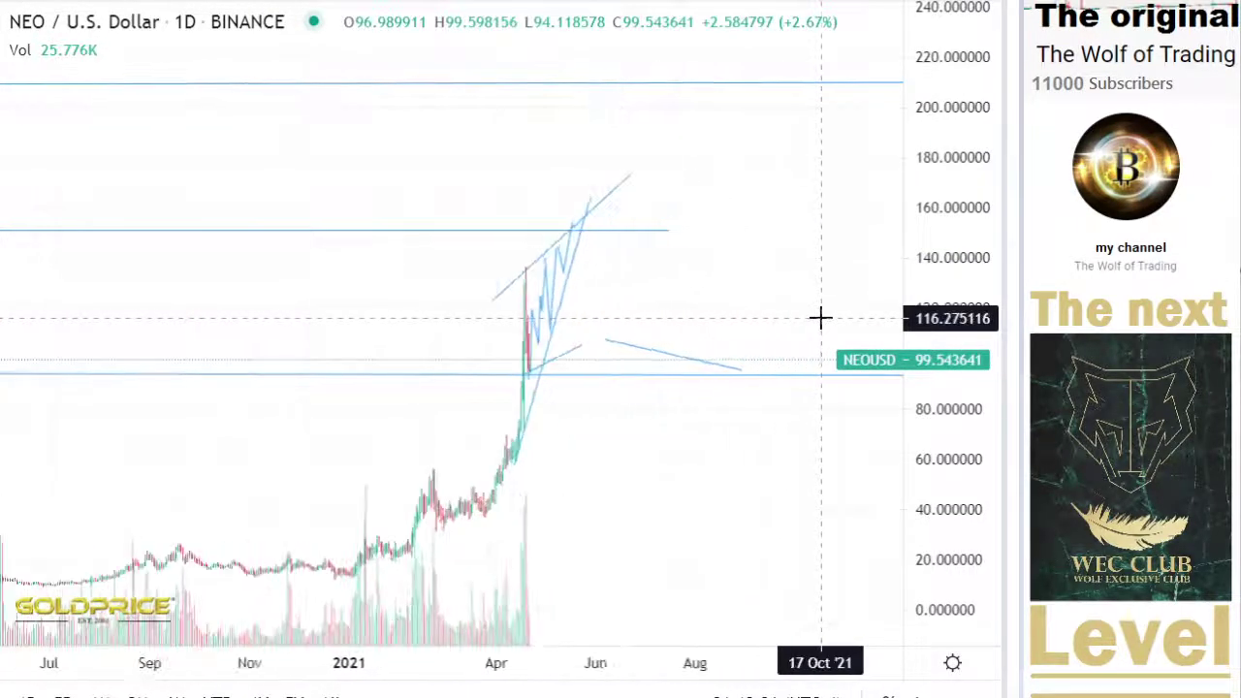
drag(722, 256, 879, 239)
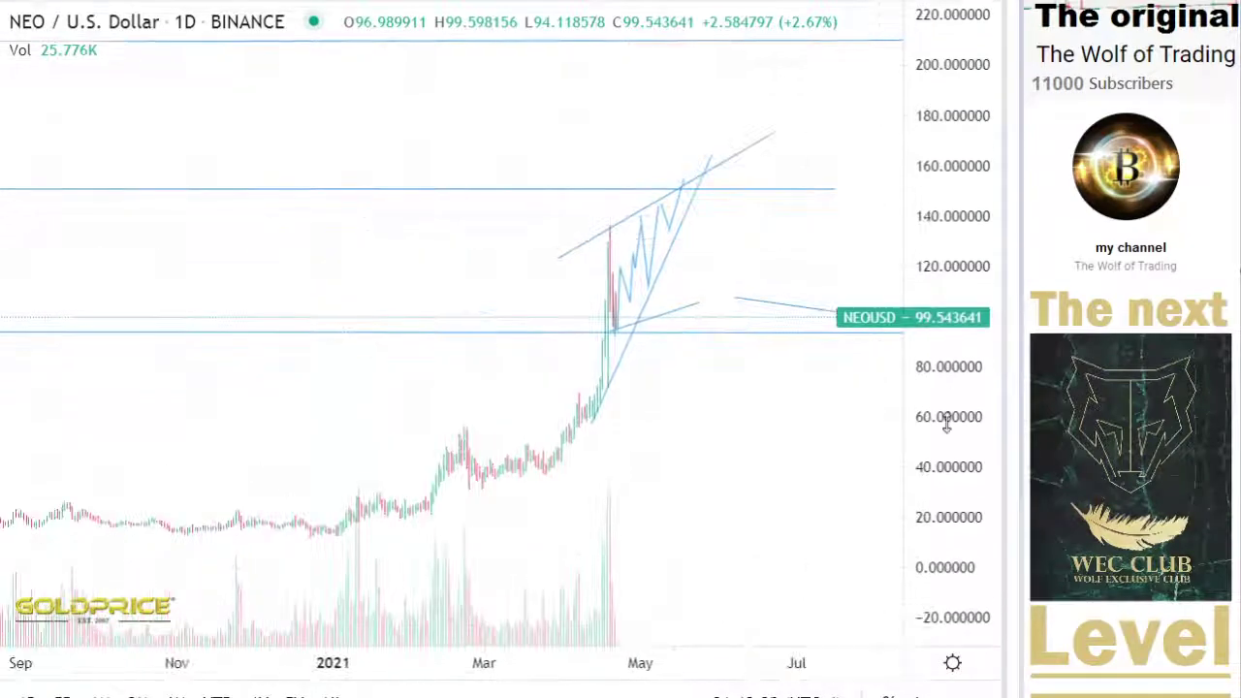
drag(946, 423, 928, 281)
drag(703, 270, 565, 312)
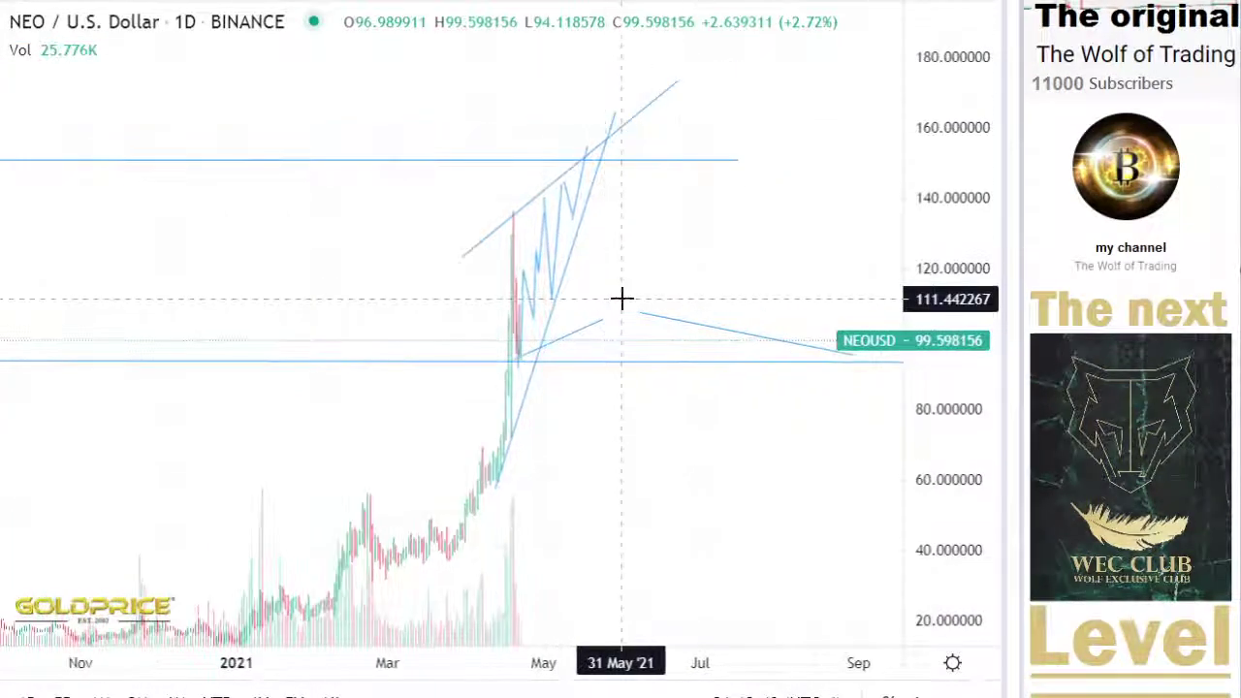
Draw a falling trend line from about 129.26 on 13 May '21 towards the support line, and delete the short rising line above support
click(3, 28)
click(17, 24)
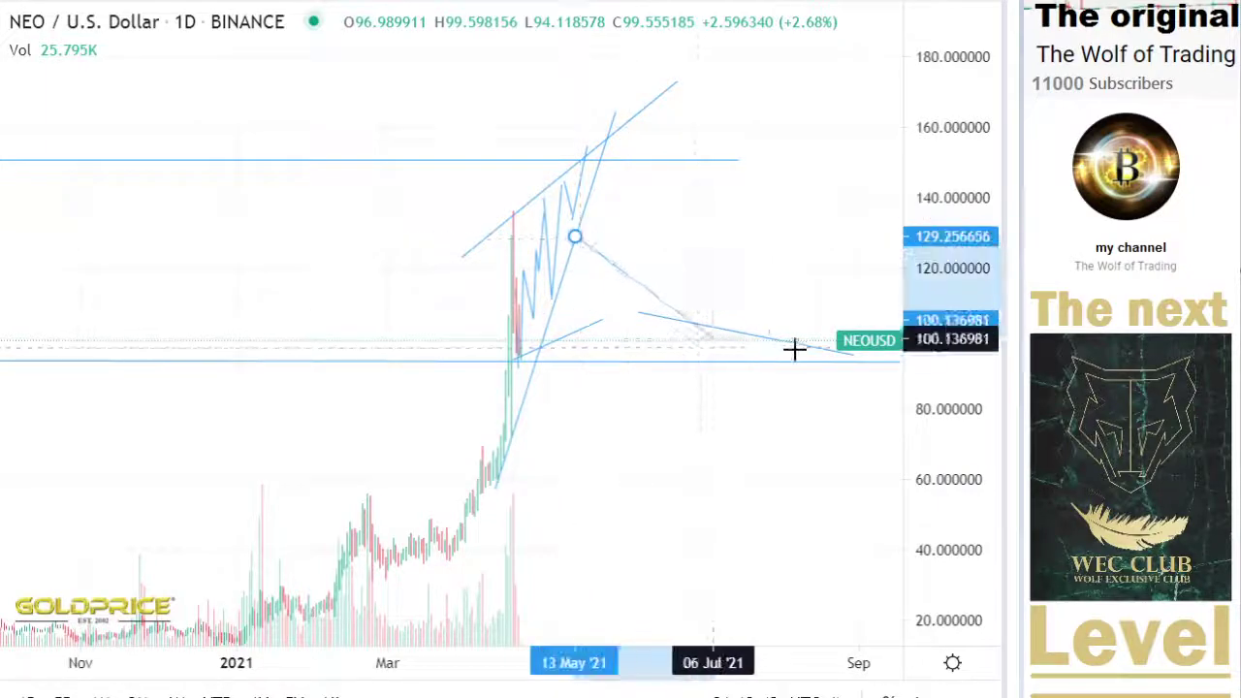
click(586, 329)
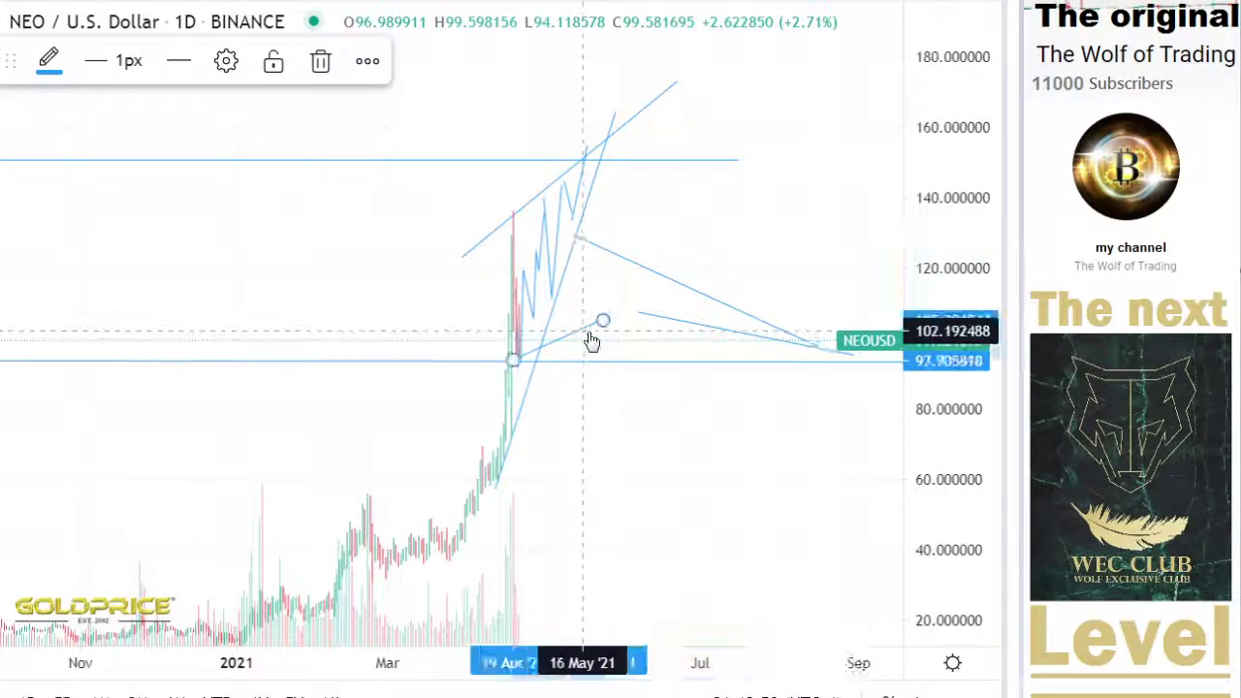
key(Delete)
Reposition the lower end of the new falling line and the flatter declining line so they meet at about 102.63
scroll(588, 333, down, 5)
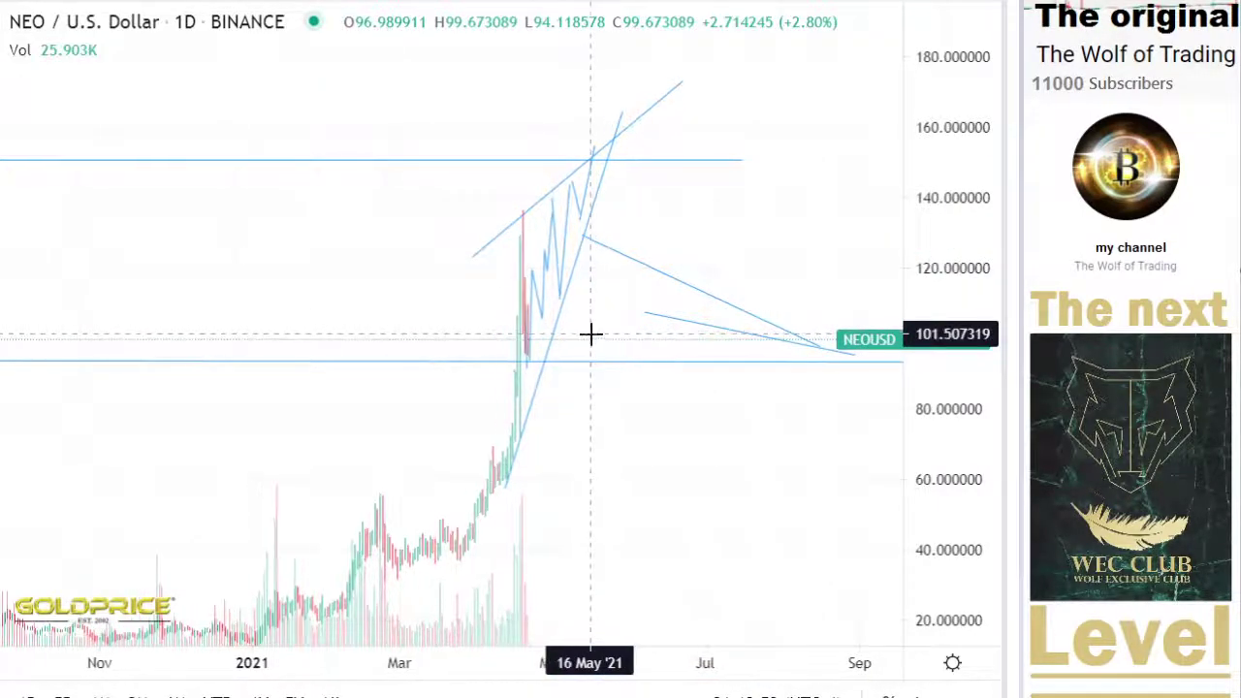
drag(499, 313, 171, 386)
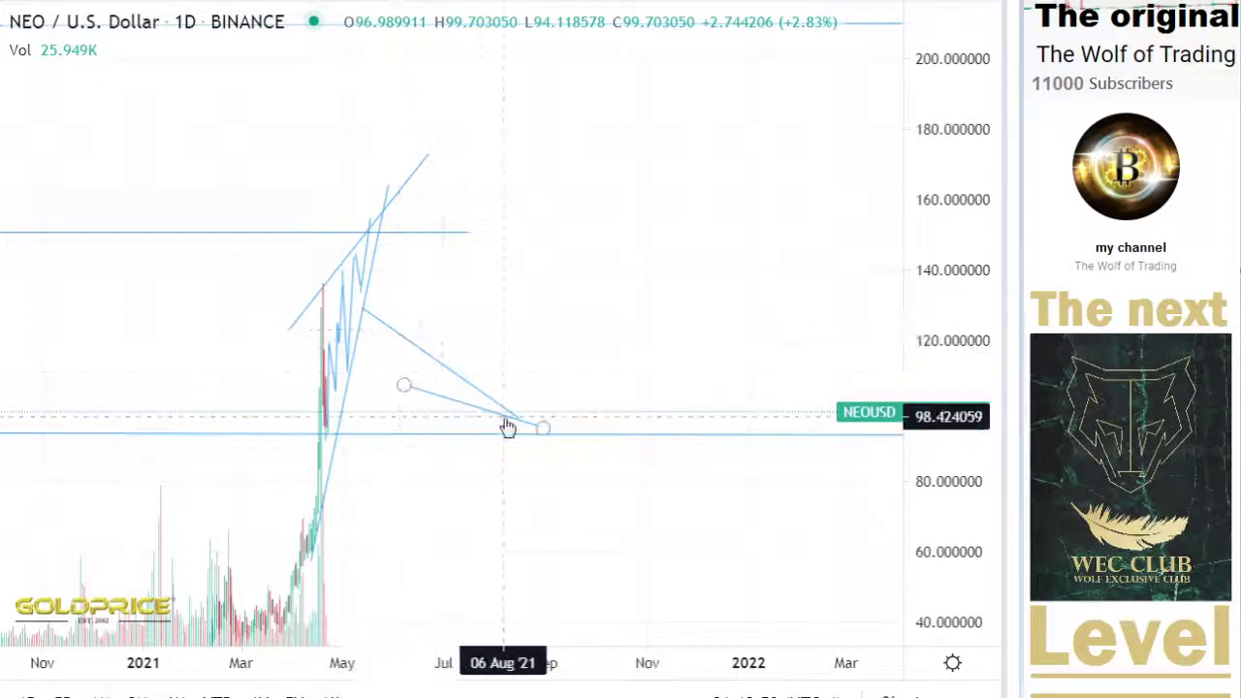
mouse_move(520, 420)
mouse_down()
mouse_move(441, 400)
mouse_move(522, 427)
mouse_up()
drag(538, 370, 518, 323)
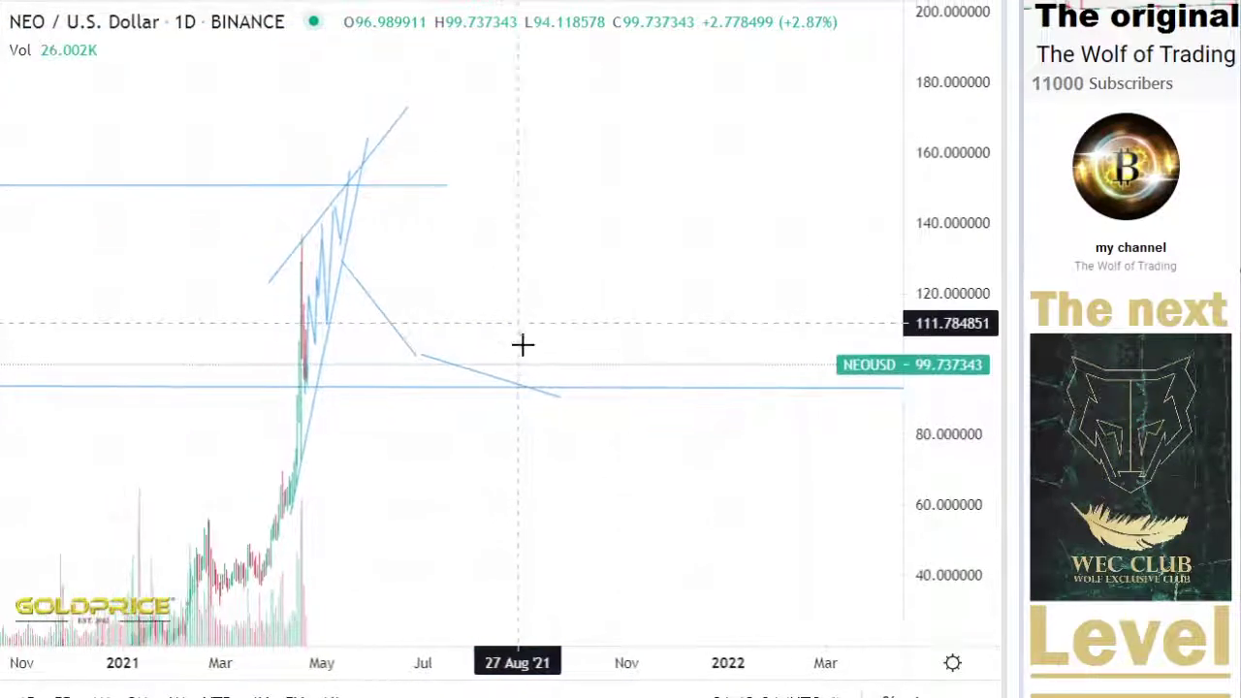
Turn the flatter declining line into a rising segment up to the middle resistance line, and extend that resistance line to 07 Dec '21
click(550, 406)
drag(560, 398, 482, 213)
scroll(508, 246, down, 1)
drag(948, 258, 448, 519)
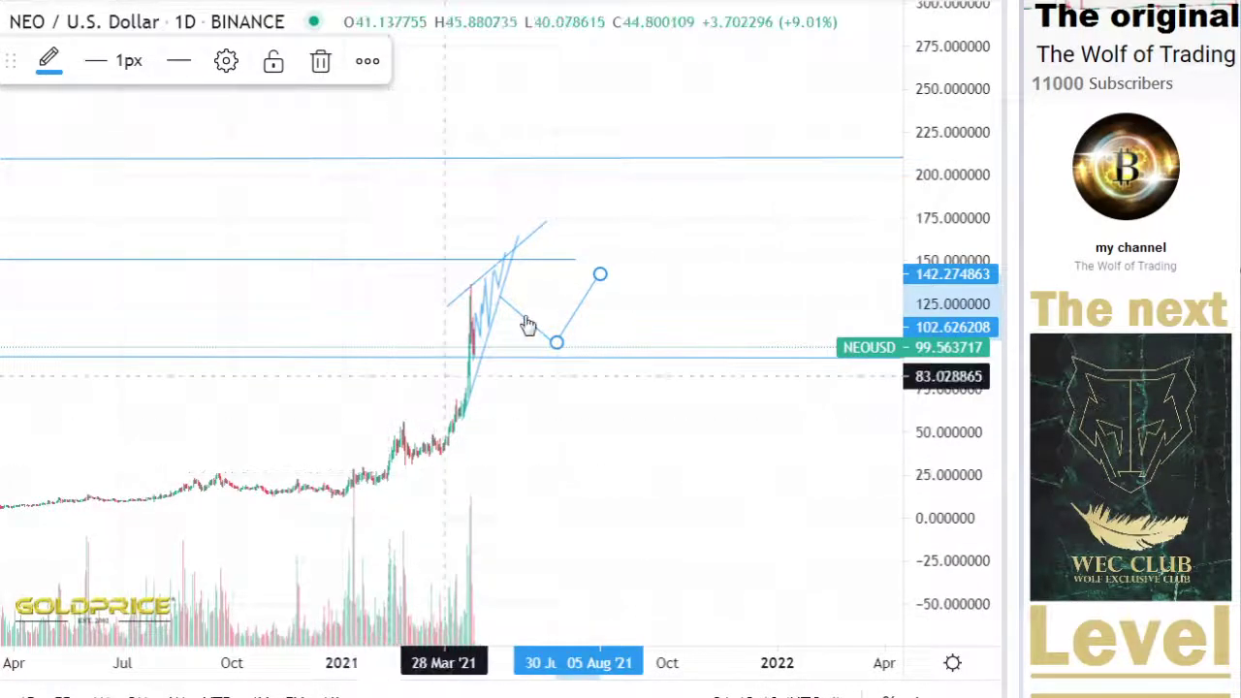
mouse_move(601, 279)
mouse_down()
mouse_move(597, 263)
mouse_move(747, 262)
mouse_up()
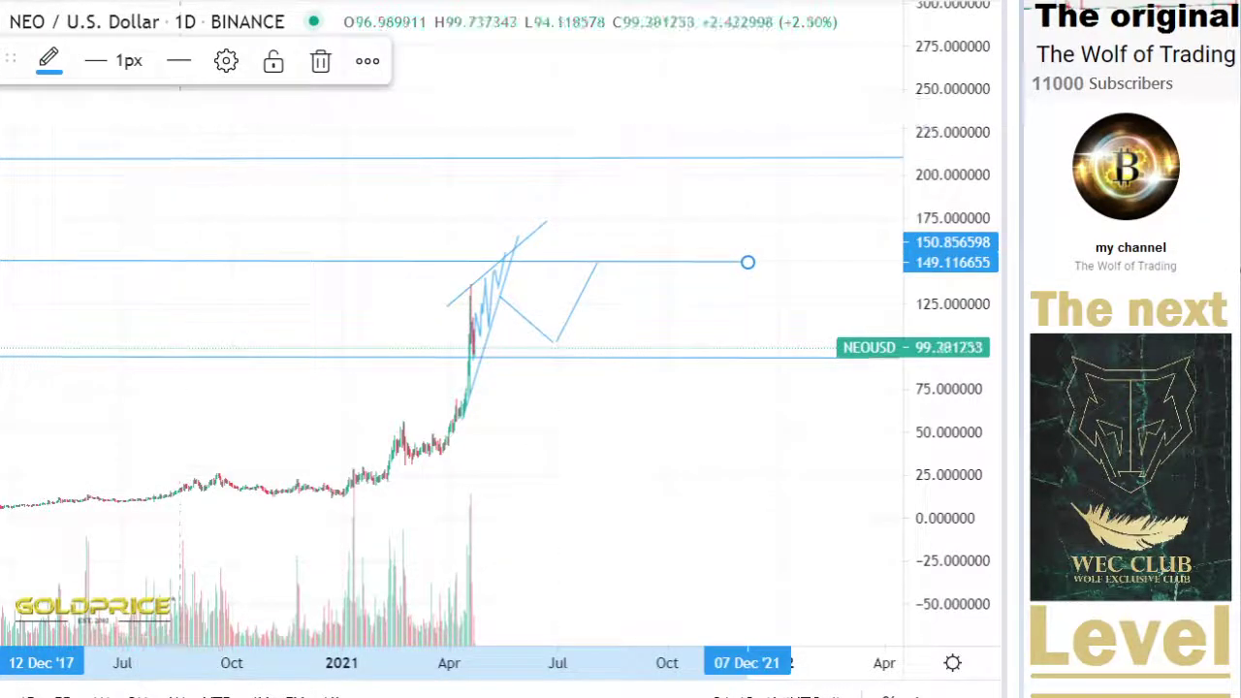
Draw a falling projection segment from about 149.12 at the middle resistance line to about 107.64 on 08 Sep '21
click(2, 21)
click(33, 29)
click(597, 263)
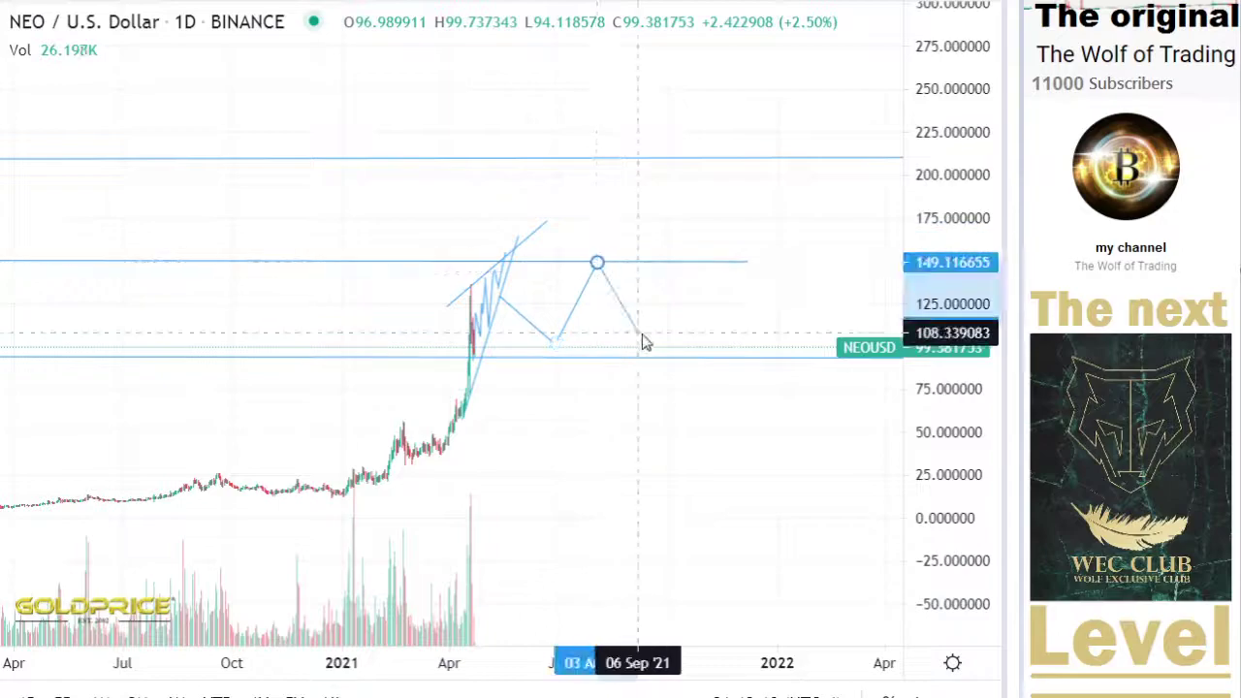
click(652, 355)
Draw a rising projection segment from about 104.82 on 15 Sep '21 to about 149.82 at the middle resistance line
scroll(655, 355, left, 10)
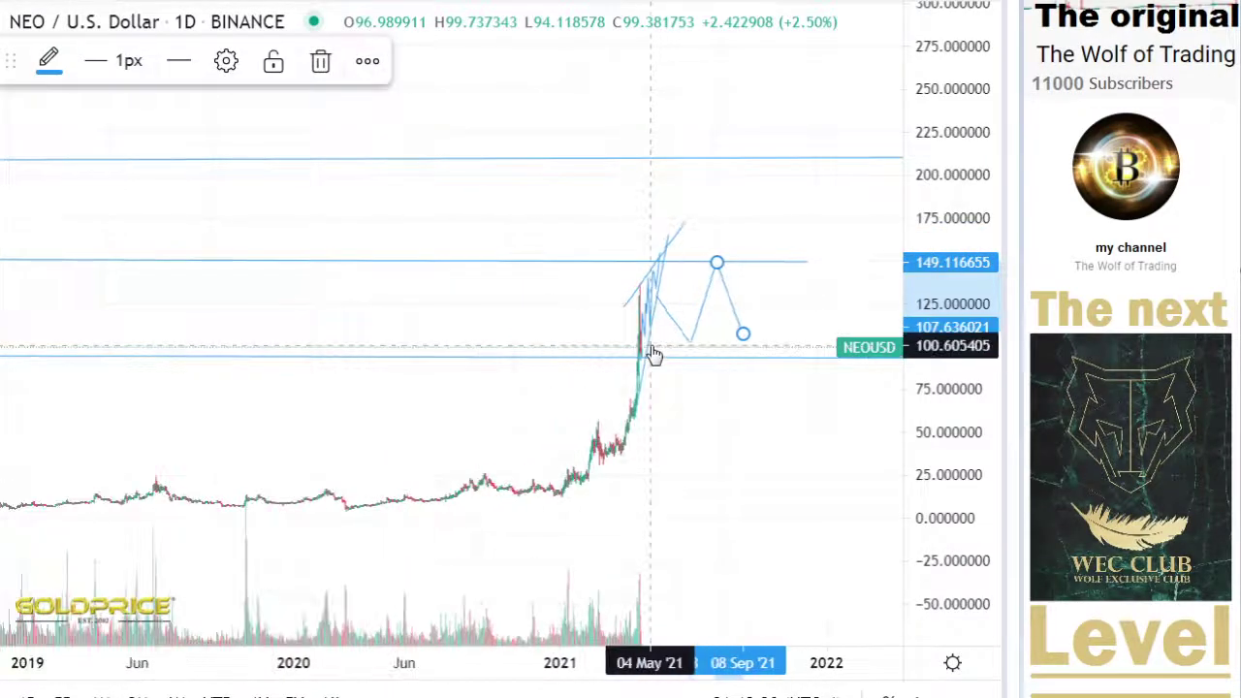
scroll(651, 348, down, 1)
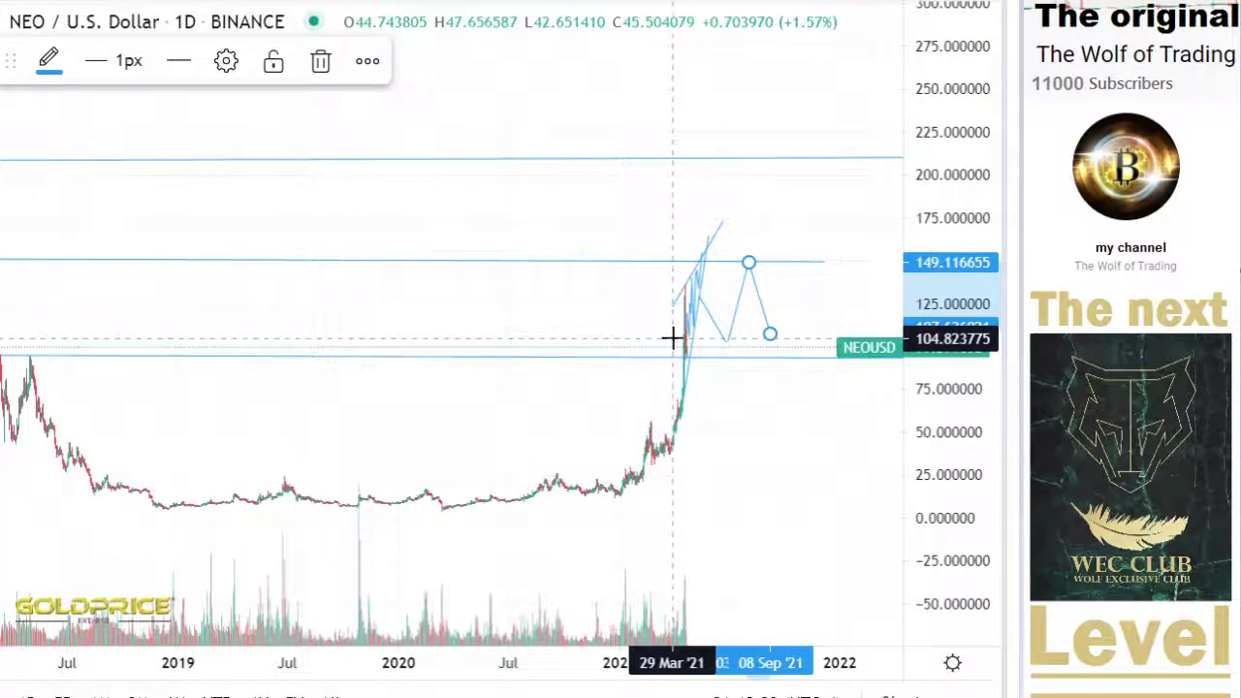
drag(451, 239, 502, 239)
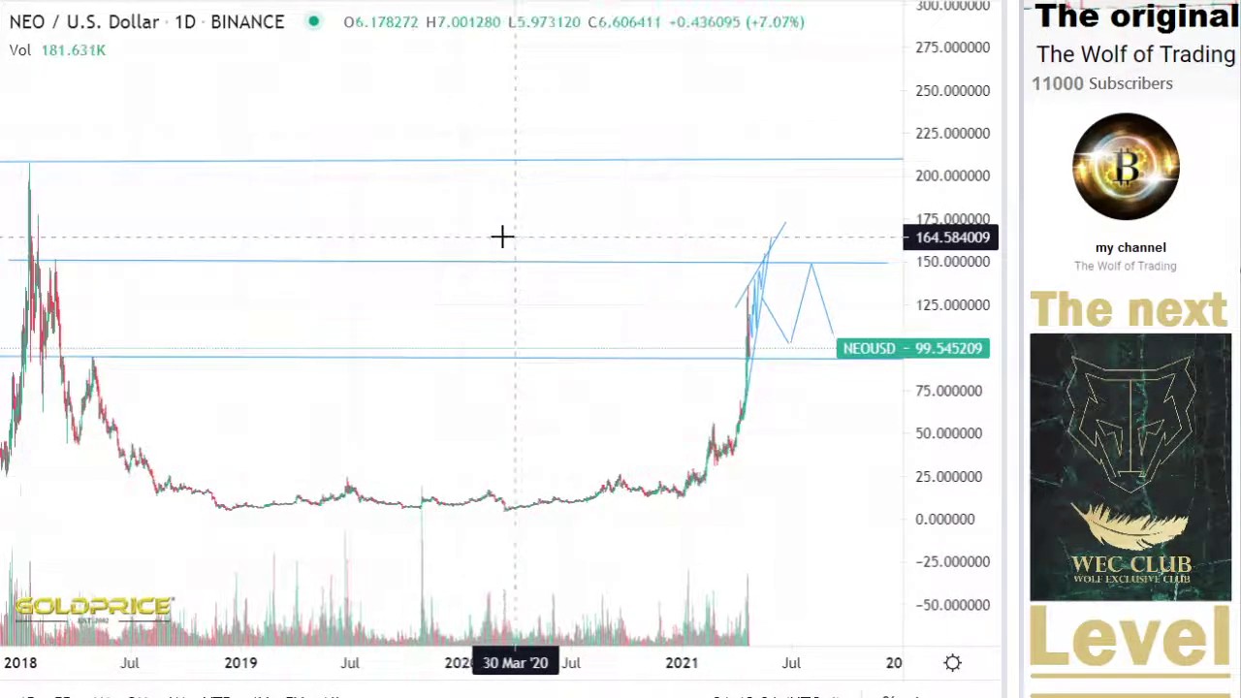
click(1, 32)
click(78, 33)
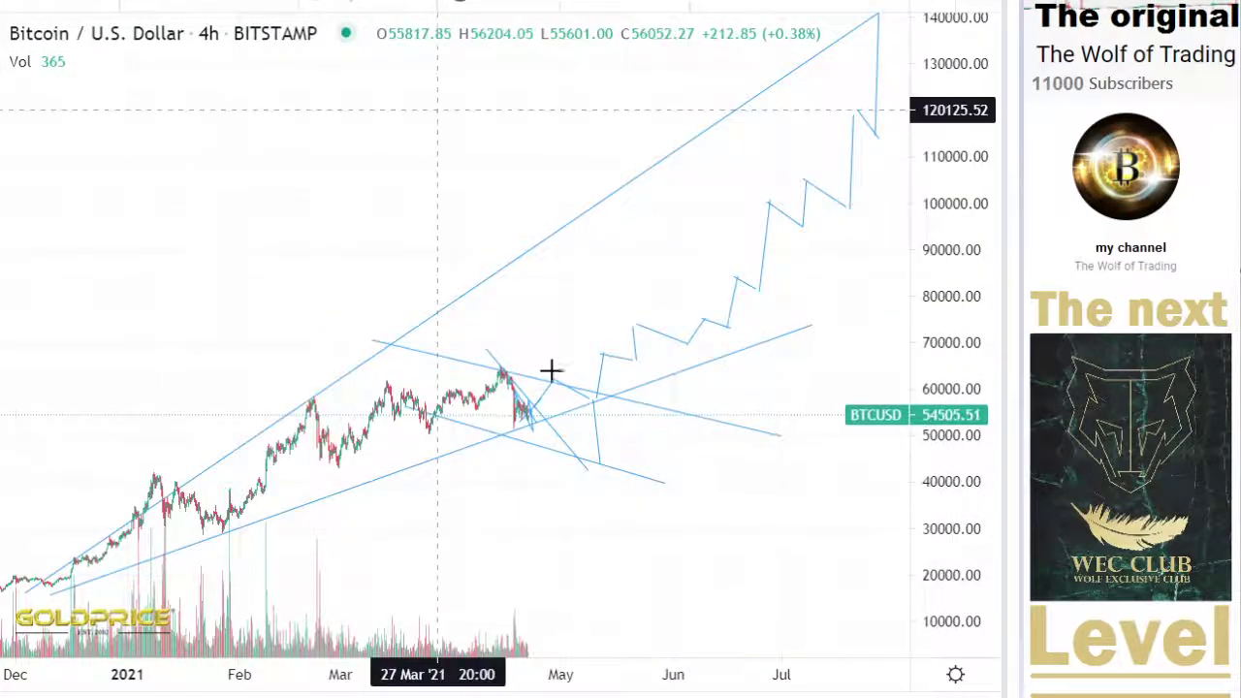
key(Escape)
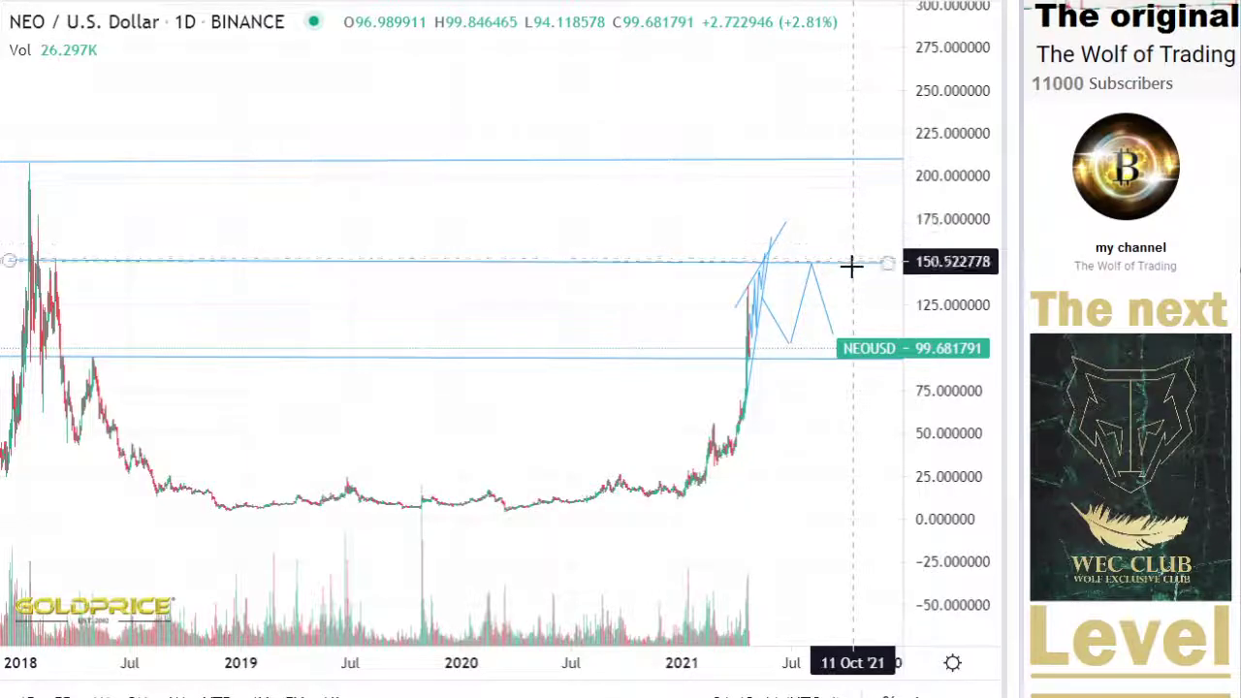
click(838, 339)
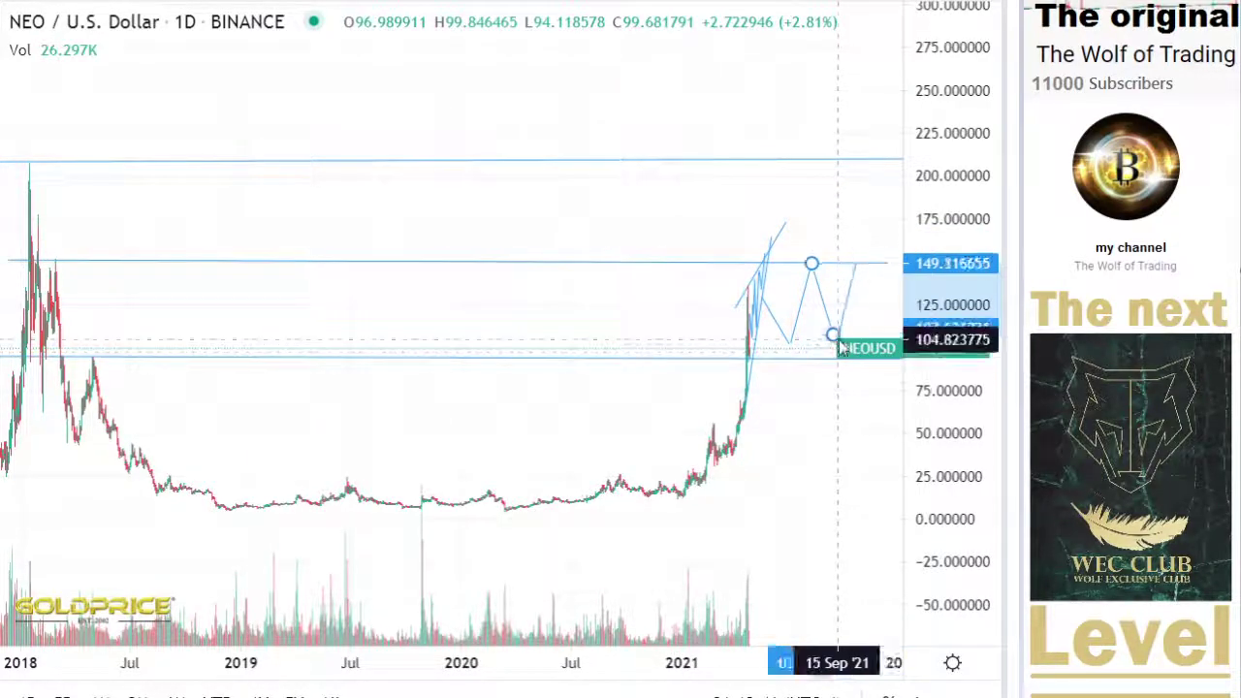
Set the interval to 1 week and examine the extended zigzag against the 2018 peaks and the three horizontal levels
scroll(846, 429, up, 1)
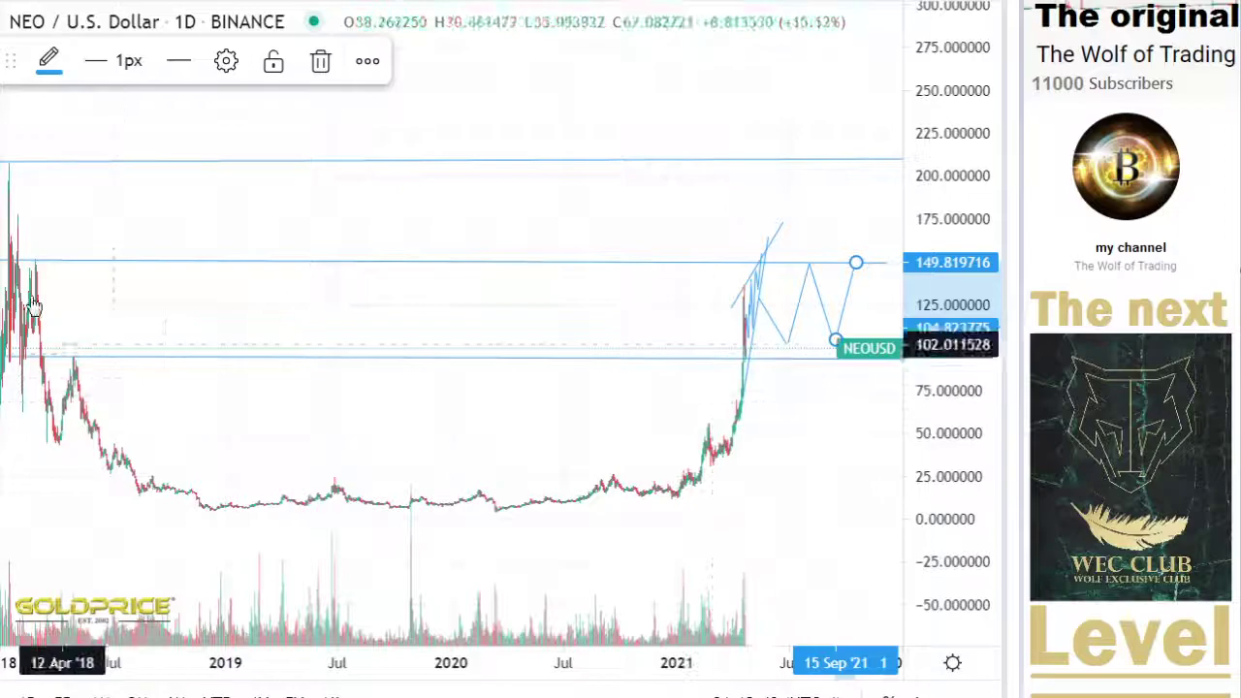
drag(912, 463, 913, 407)
scroll(913, 407, up, 2)
scroll(913, 407, up, 3)
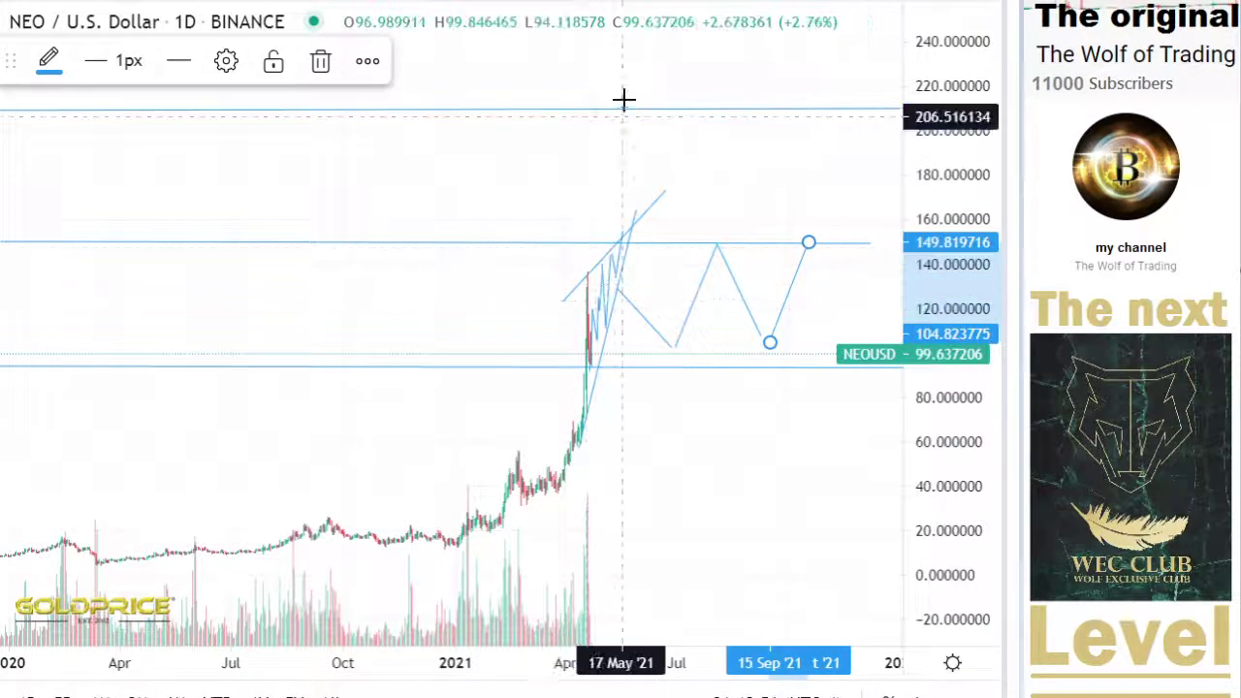
scroll(650, 174, down, 6)
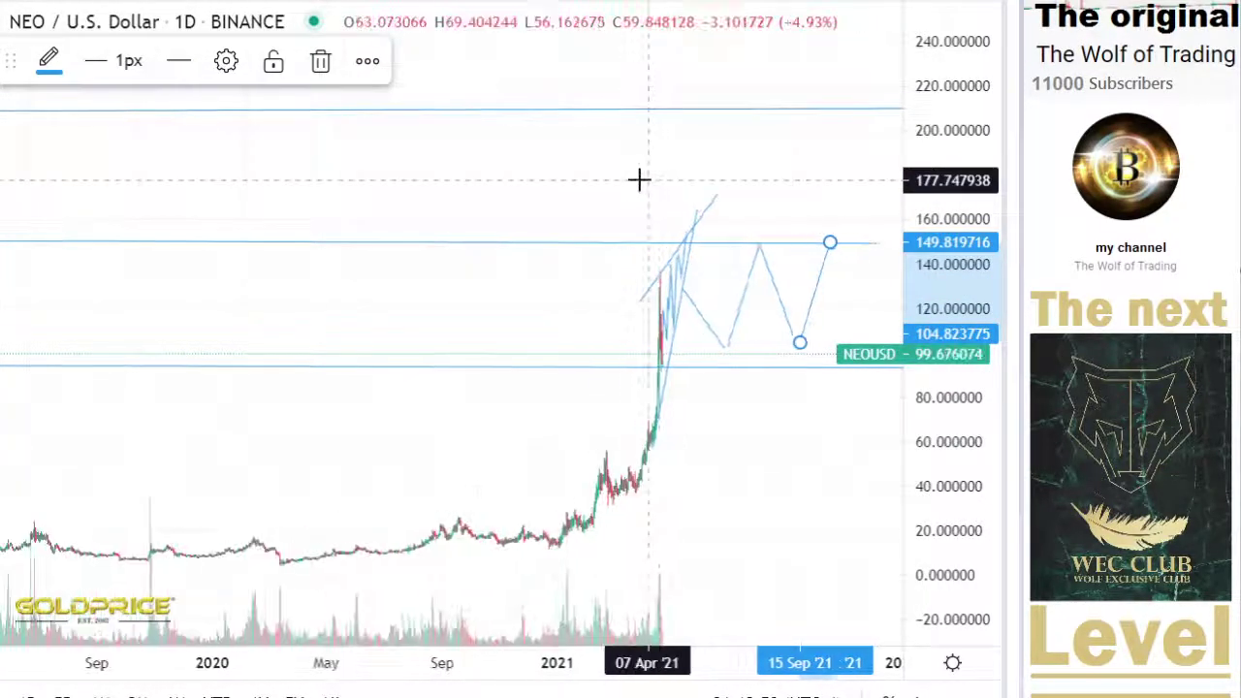
click(287, 22)
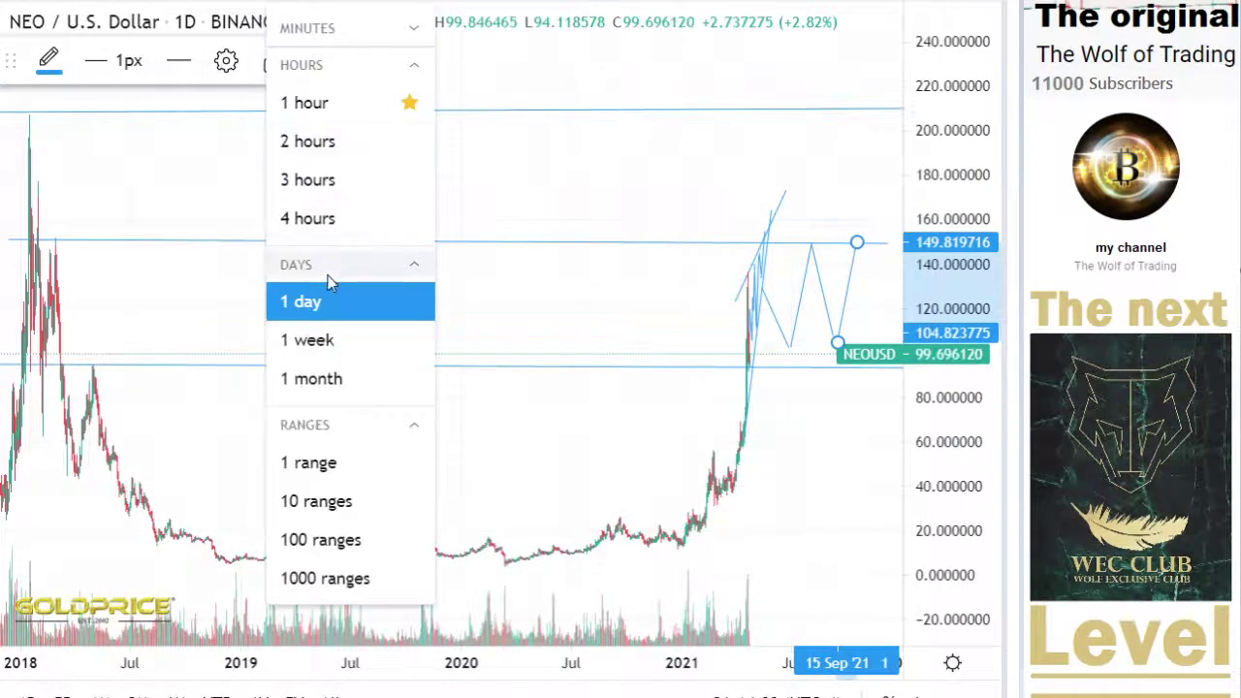
click(327, 339)
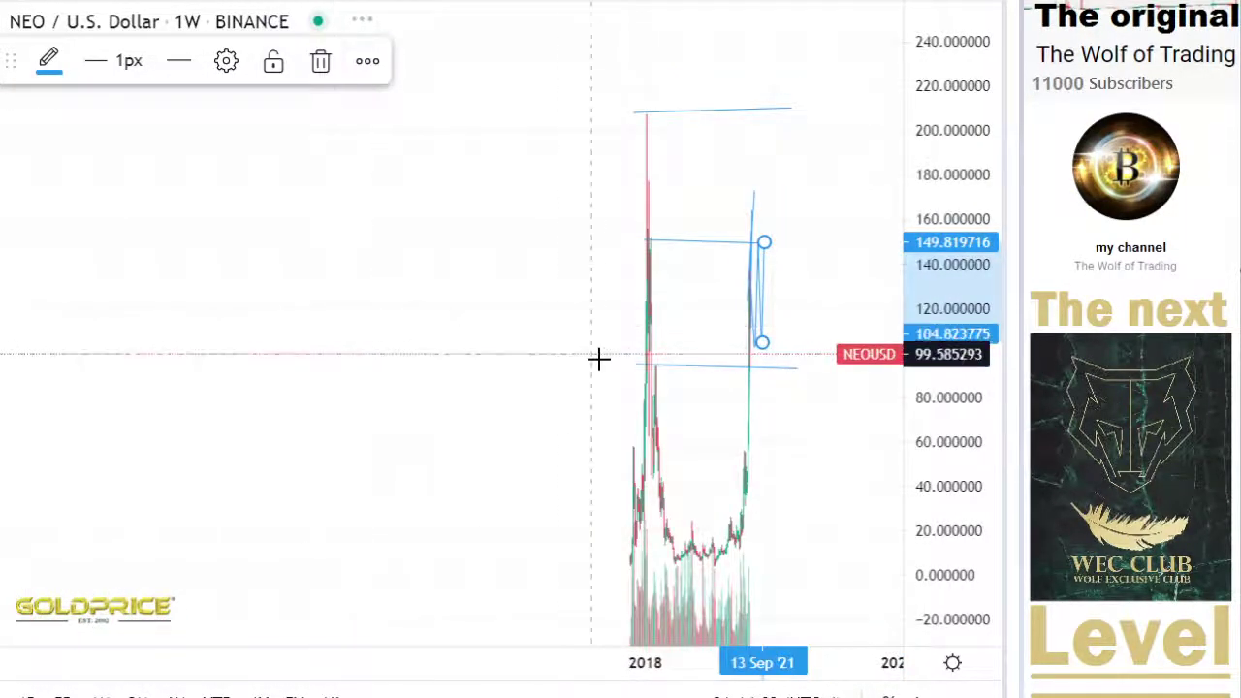
scroll(601, 356, up, 3)
drag(959, 403, 956, 582)
scroll(813, 432, up, 3)
scroll(808, 426, up, 2)
drag(729, 434, 867, 475)
scroll(830, 456, up, 2)
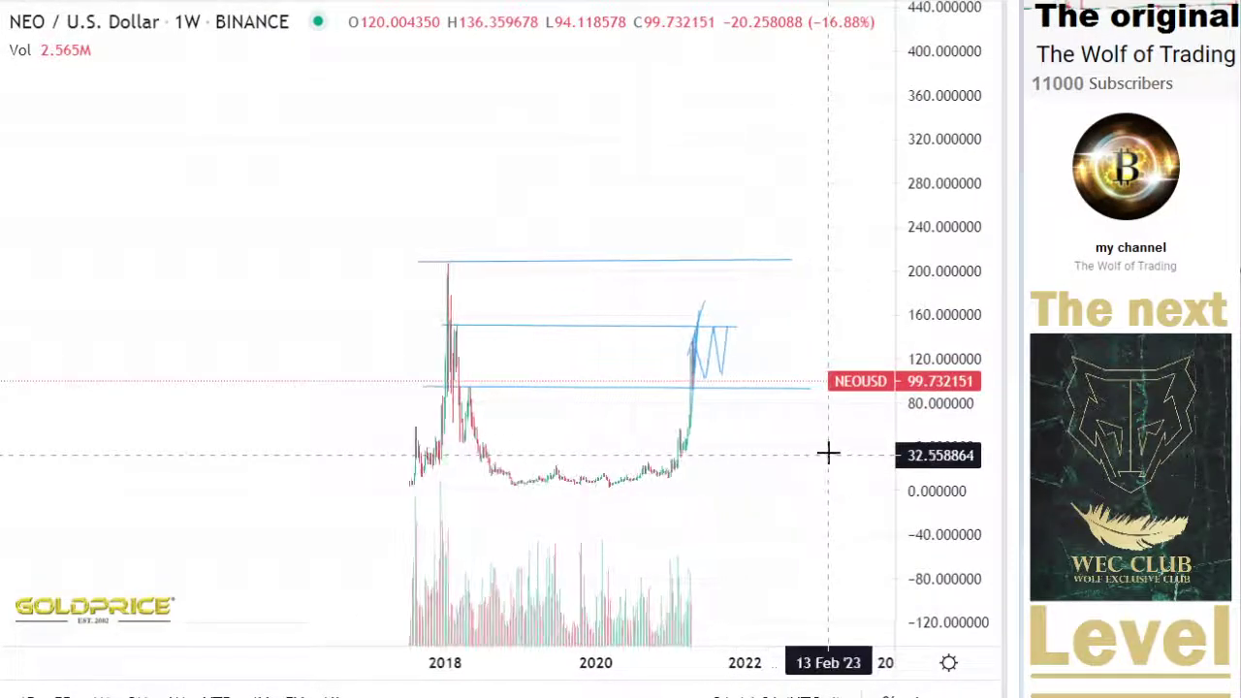
scroll(828, 454, up, 2)
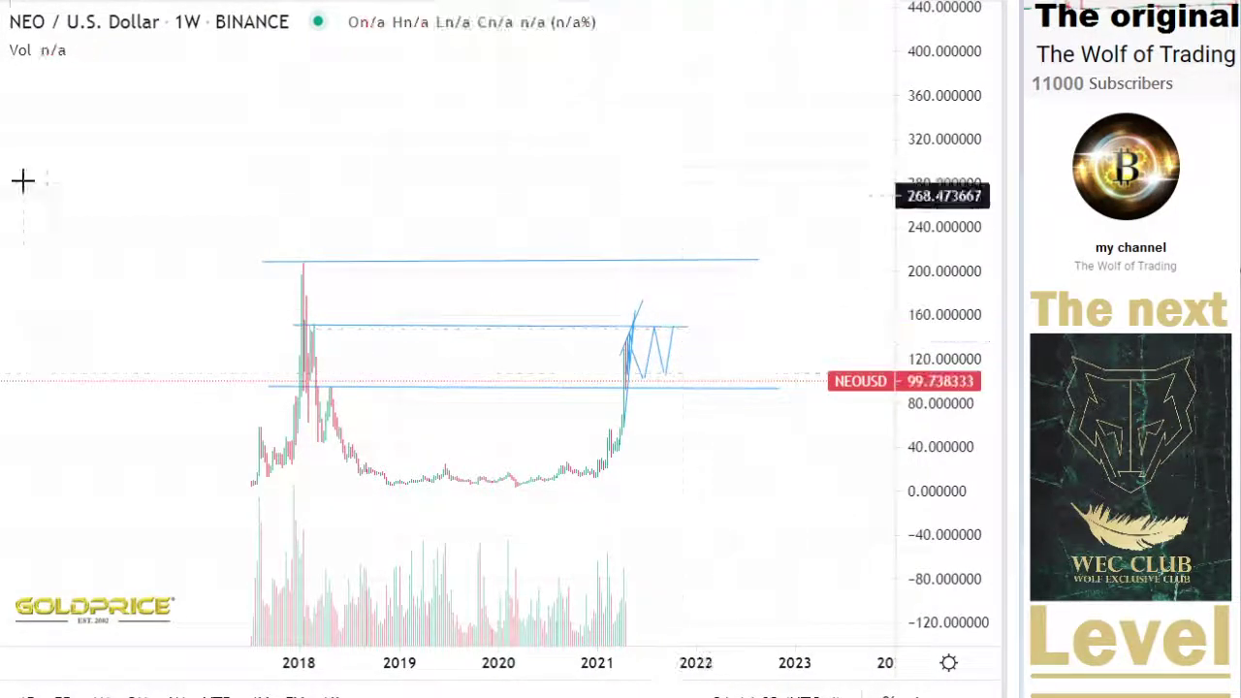
Draw a short falling segment from the last rising segment's upper end at the middle resistance line down to about 126
click(2, 21)
click(39, 25)
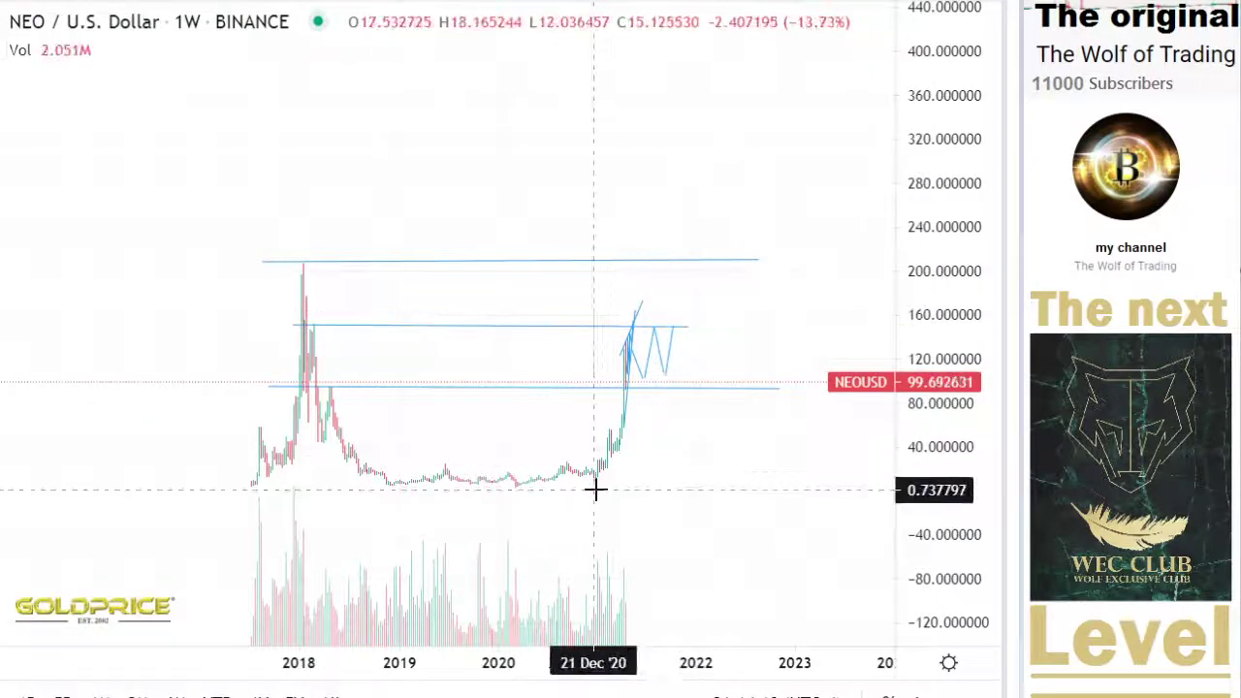
click(639, 464)
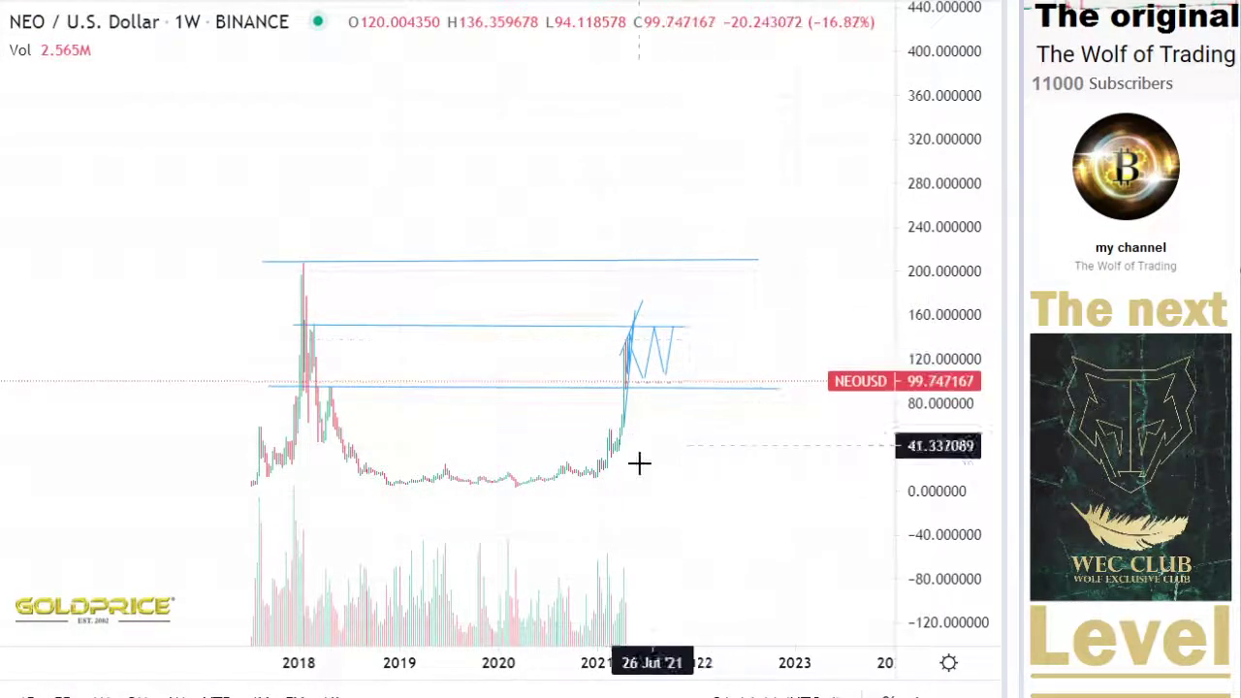
click(677, 353)
click(566, 312)
scroll(594, 363, up, 3)
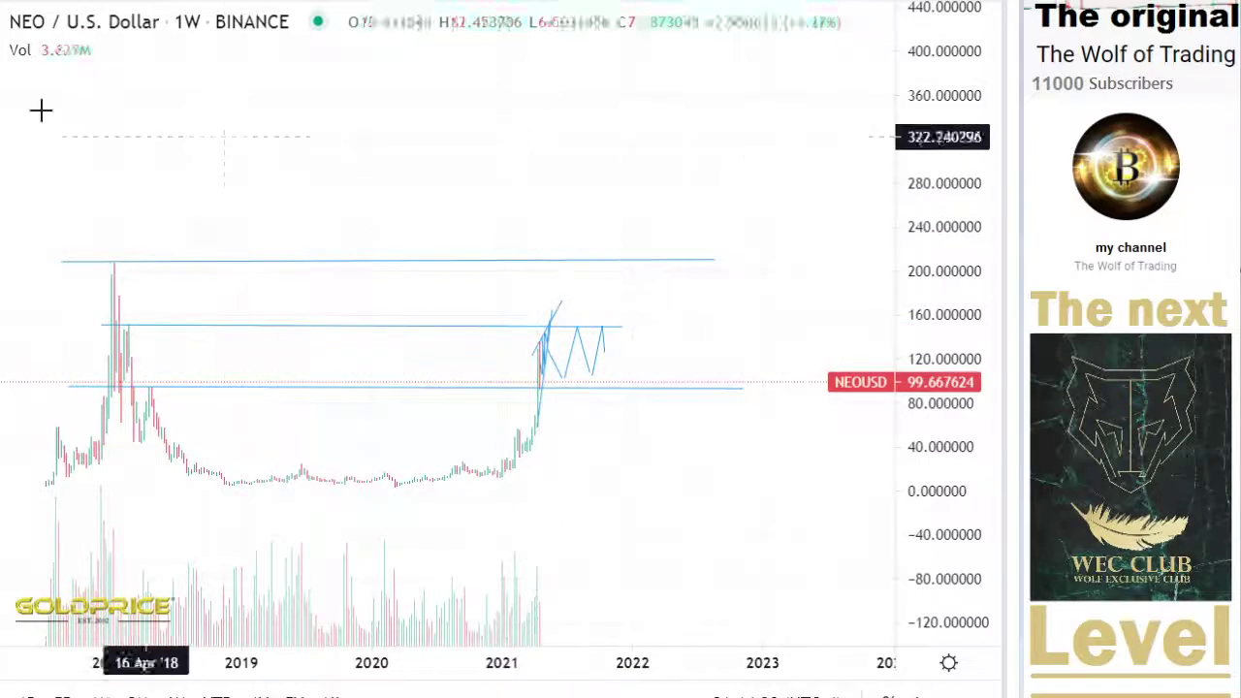
Draw a rising projection segment from about 125.83 to about 211.42 at the upper resistance line on 06 Dec '21
click(7, 34)
click(30, 31)
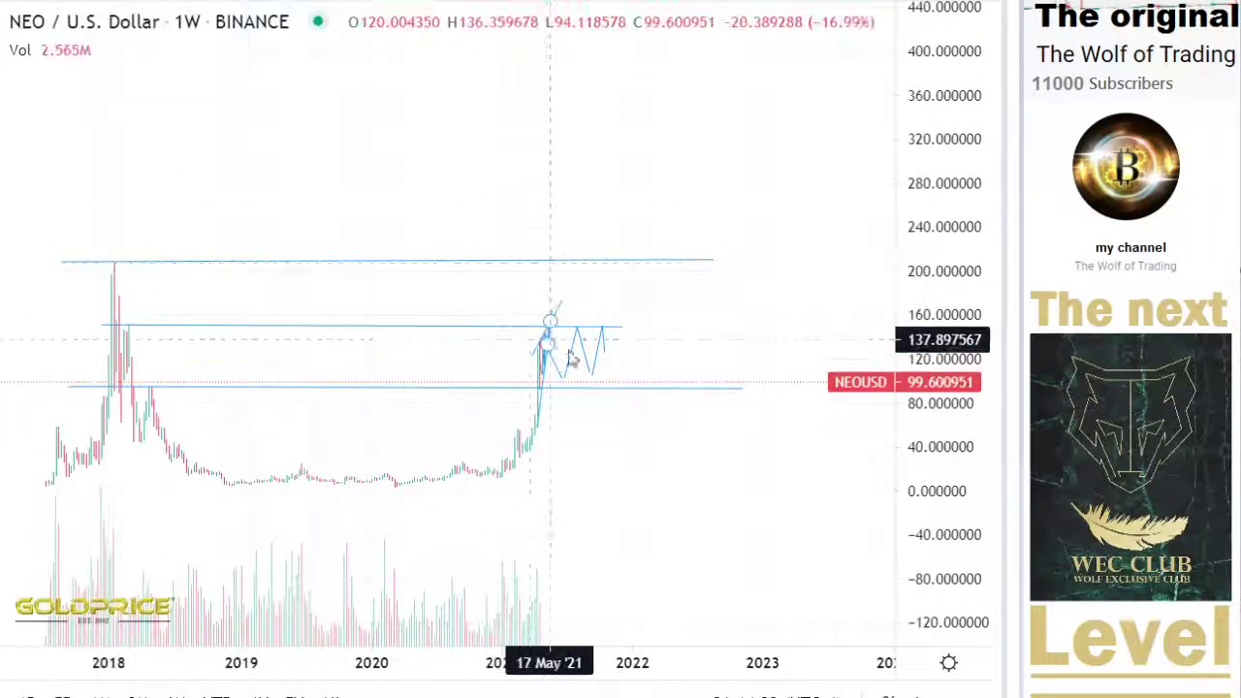
click(531, 356)
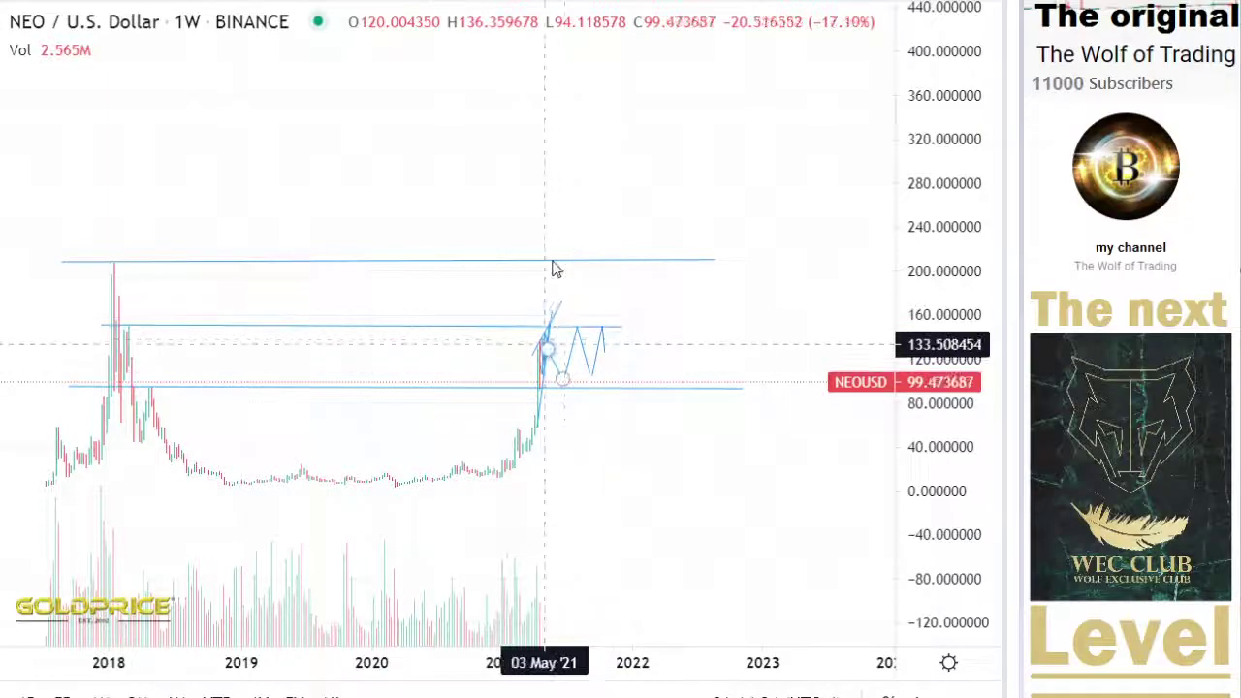
click(562, 301)
click(550, 275)
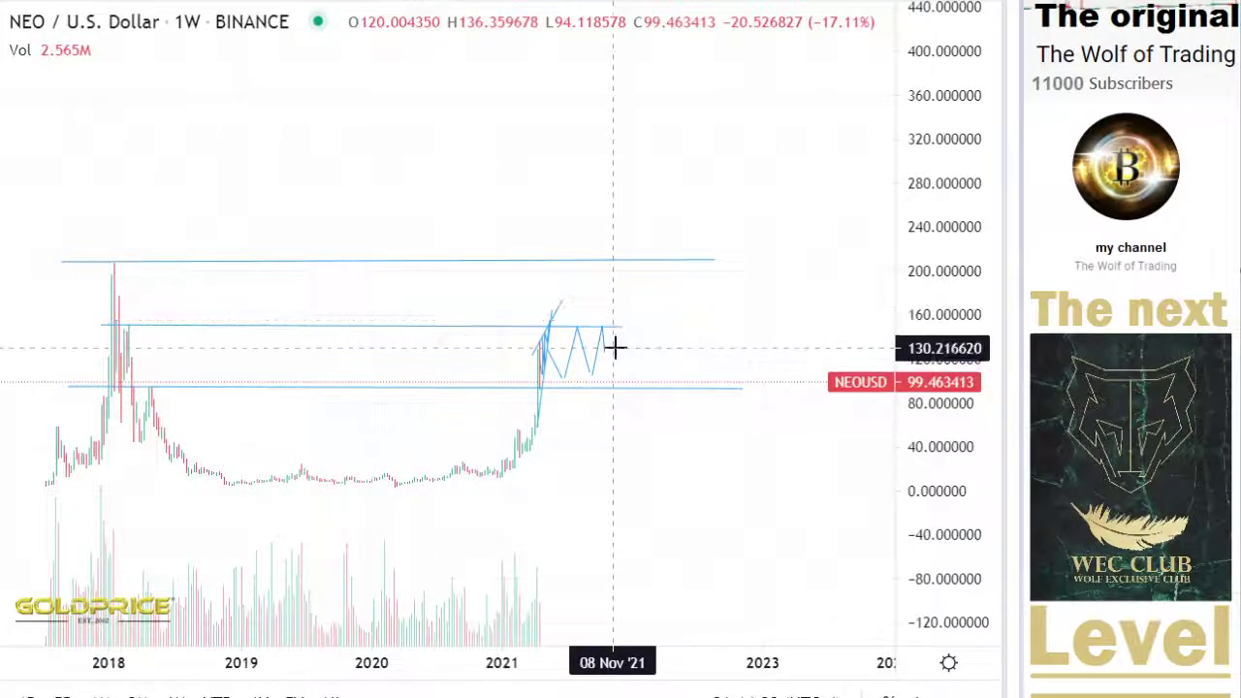
click(608, 353)
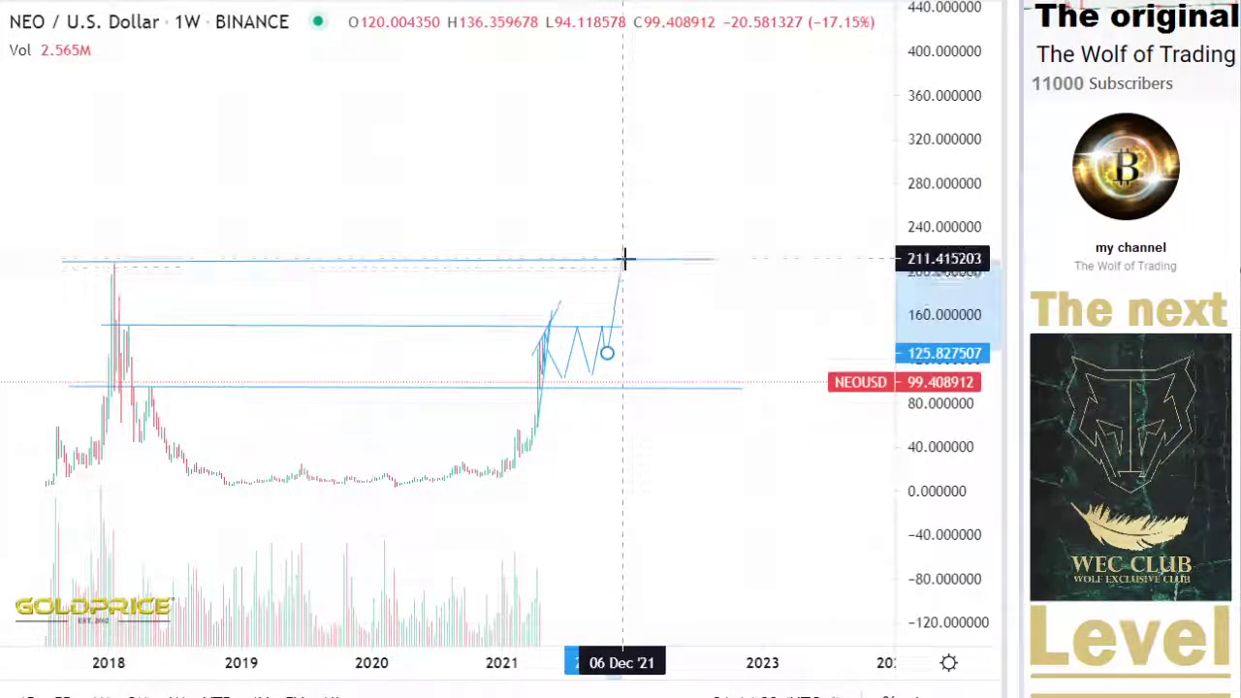
click(622, 259)
Examine the whole projection up to the upper resistance line on a wider price scale
scroll(660, 375, down, 3)
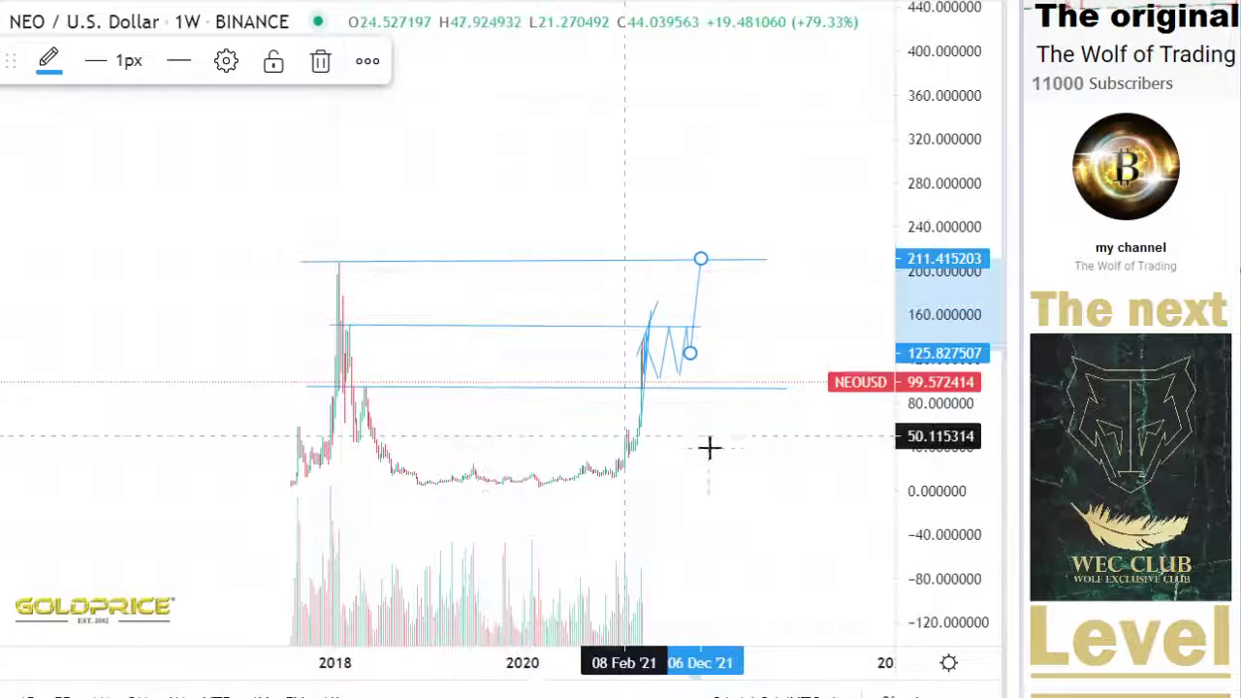
drag(715, 448, 647, 456)
drag(926, 308, 935, 415)
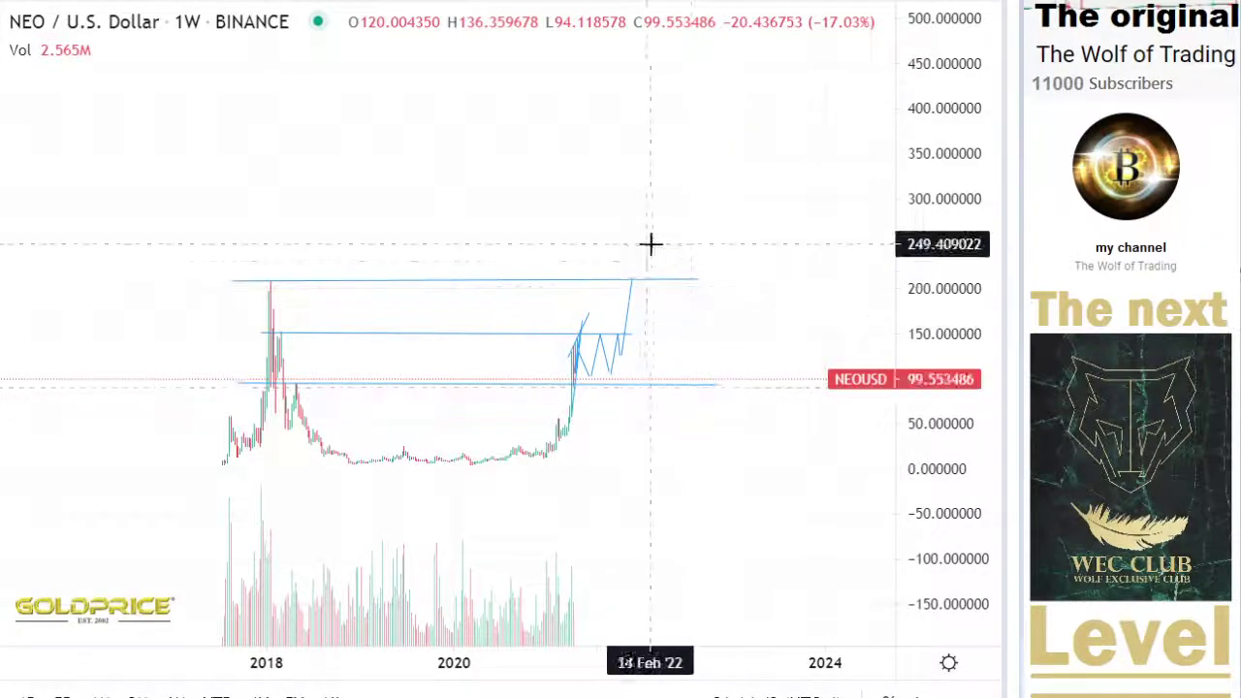
drag(919, 295, 943, 431)
drag(754, 452, 743, 511)
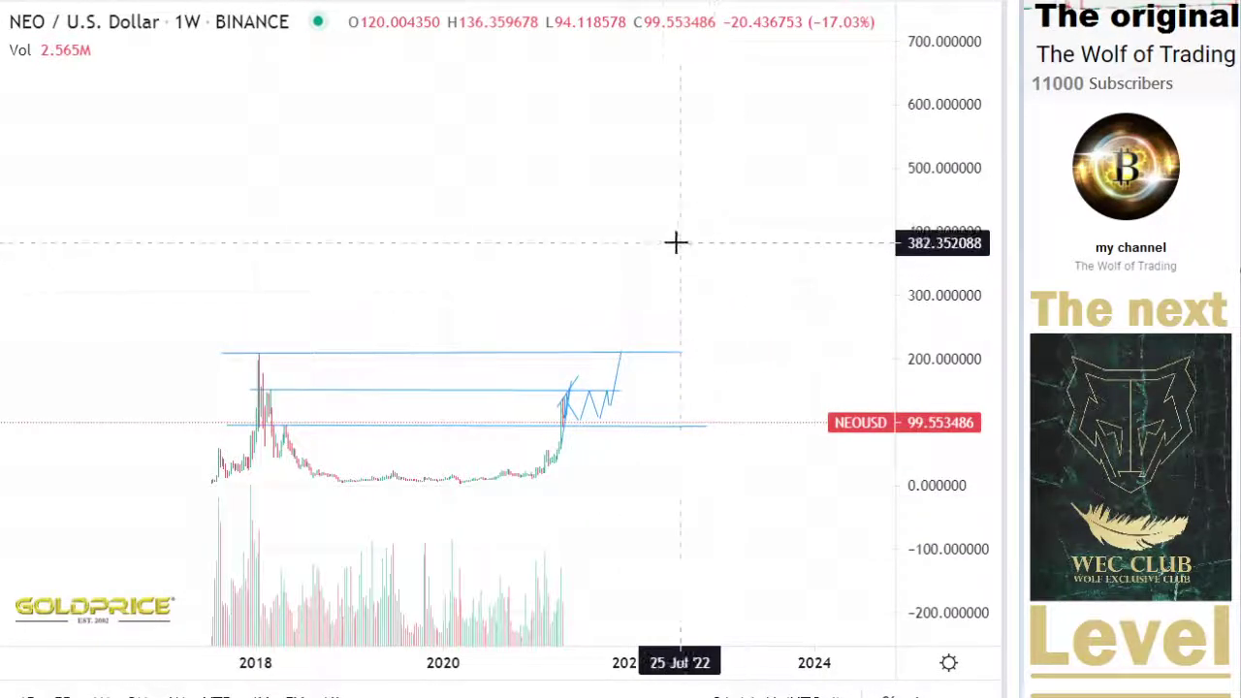